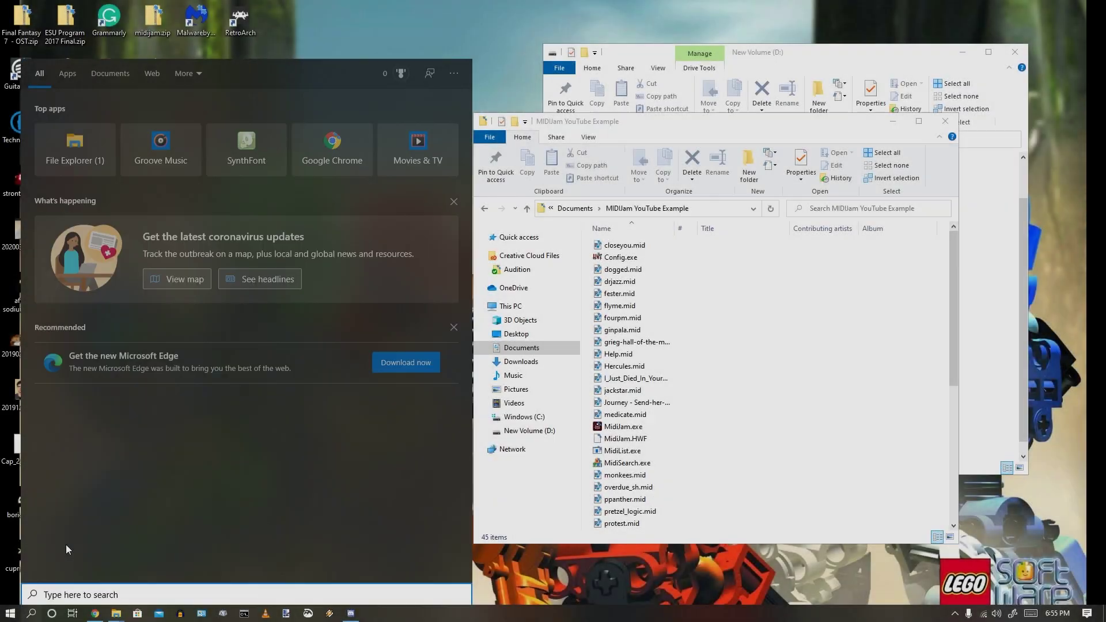
Launch HxD from the Start search and move it aside to uncover Explorer.
type("h")
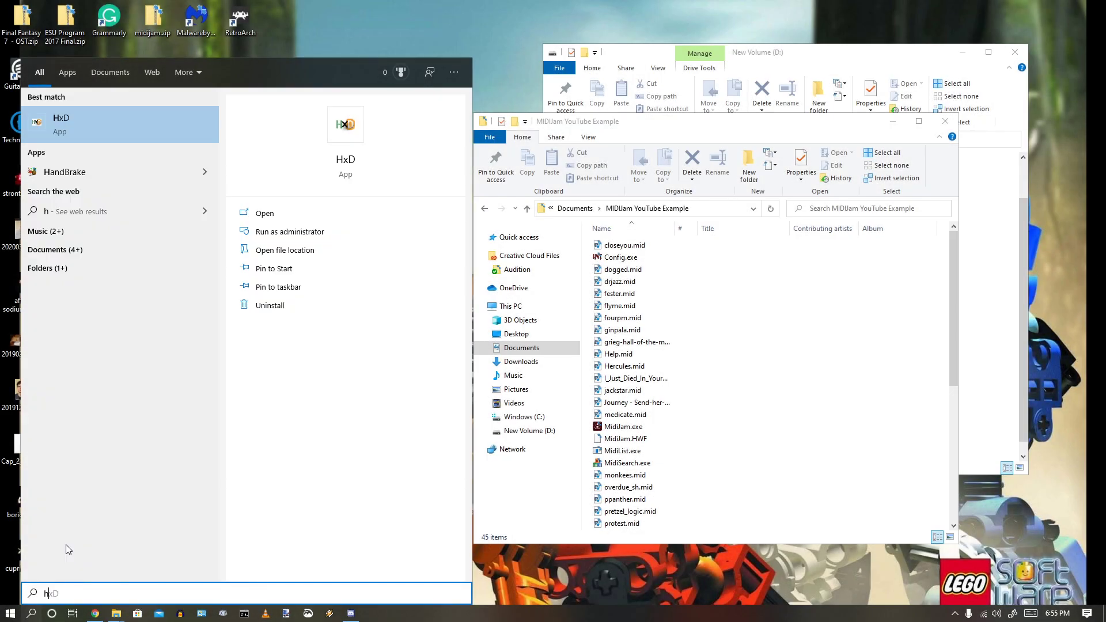
type("xd")
key("Return")
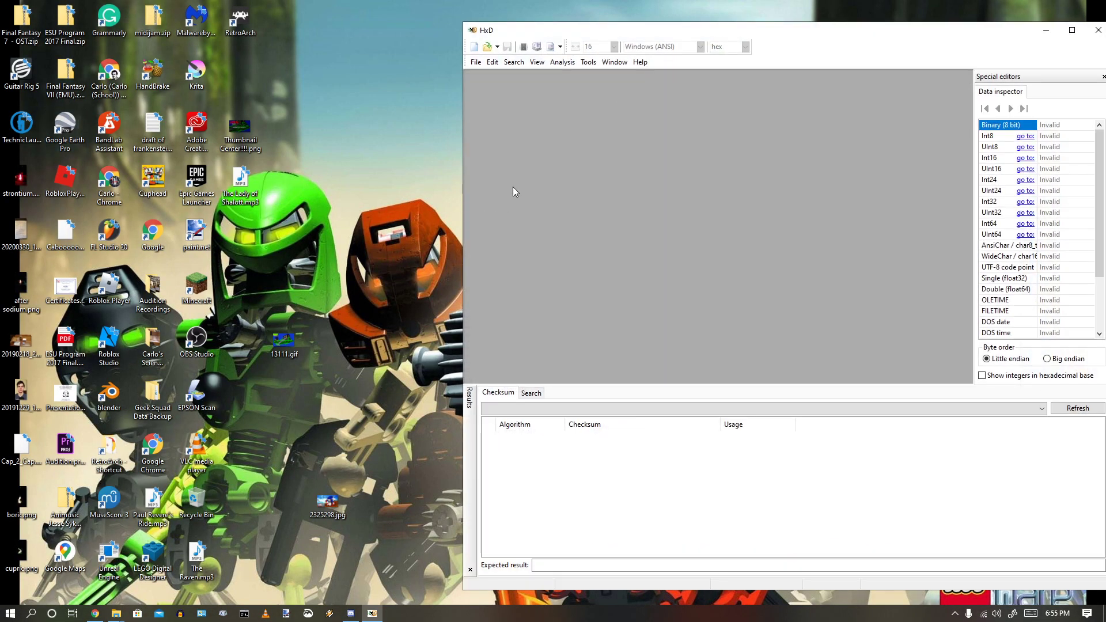
left_click_drag(668, 33, 348, 43)
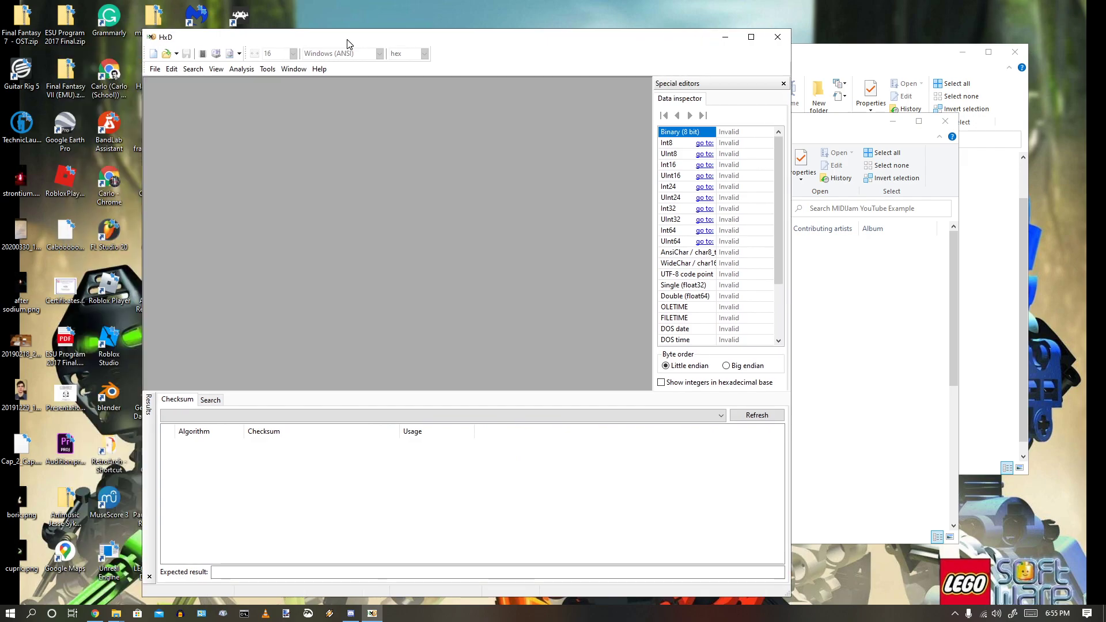
Run Config.exe from the MidiJam folder and save its display settings with OK.
left_click(791, 142)
double_click(704, 256)
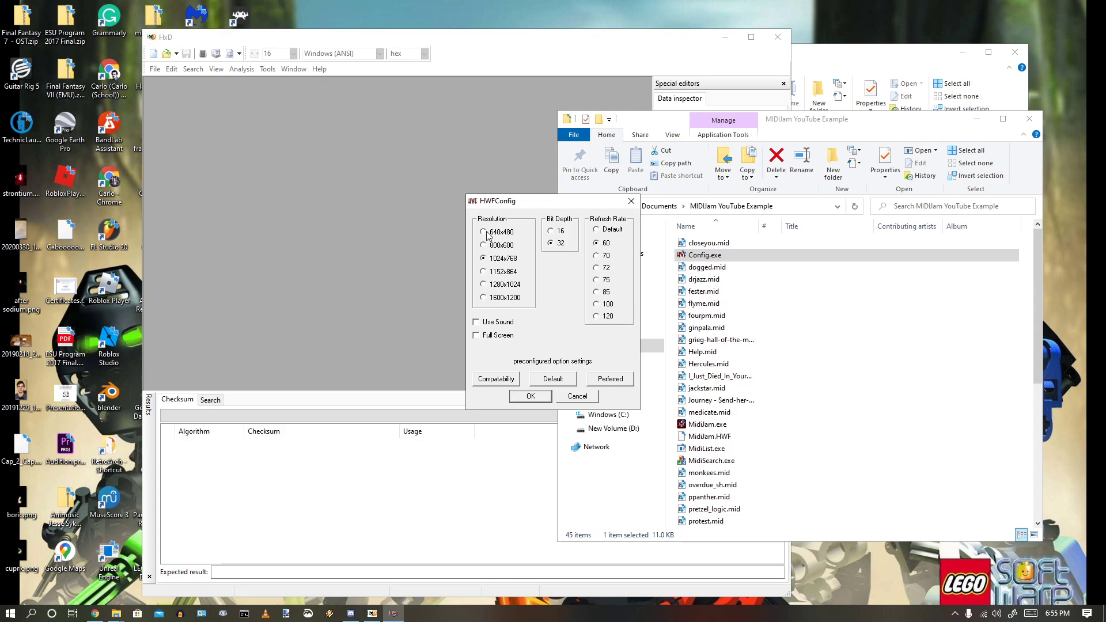
left_click(530, 396)
Start MidiJam.exe and turn its volume all the way down in the Volume Mixer.
double_click(727, 427)
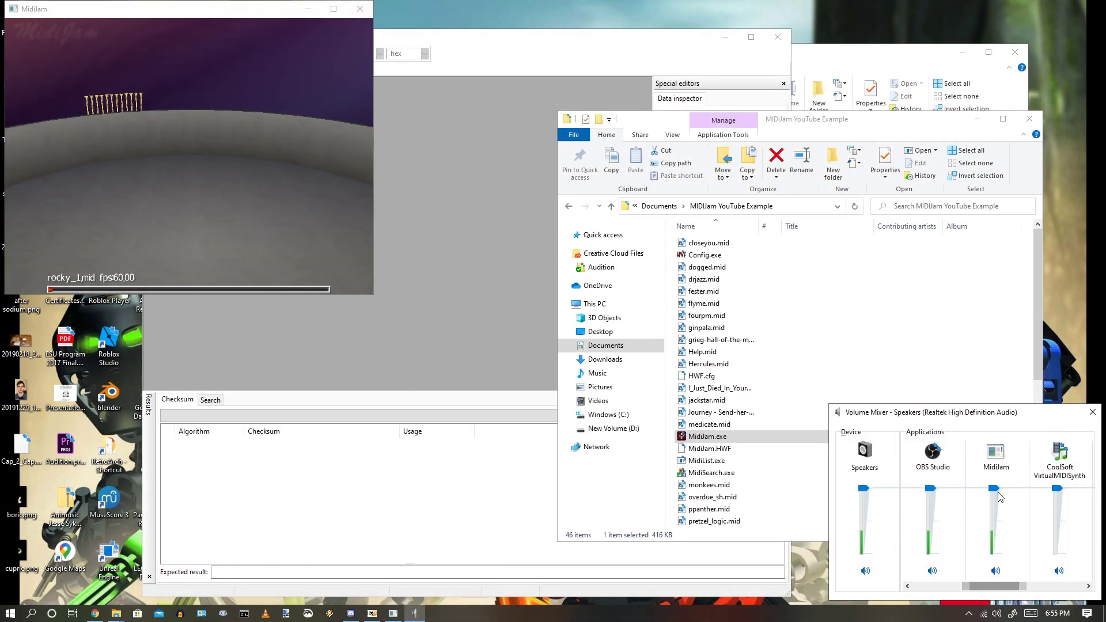
left_click_drag(993, 489, 992, 554)
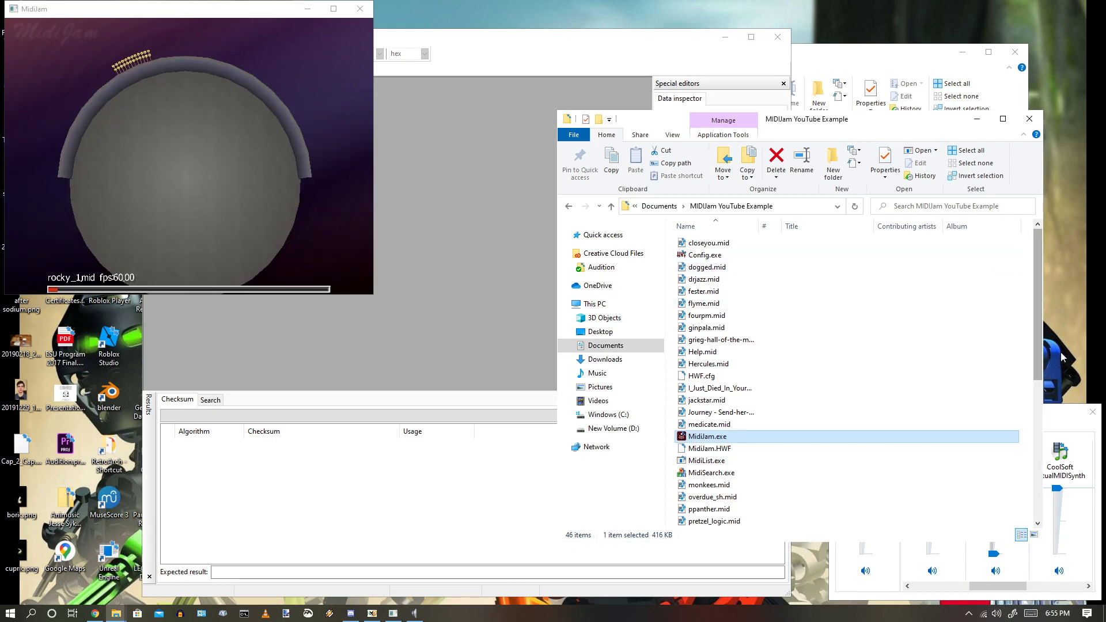
left_click(1090, 412)
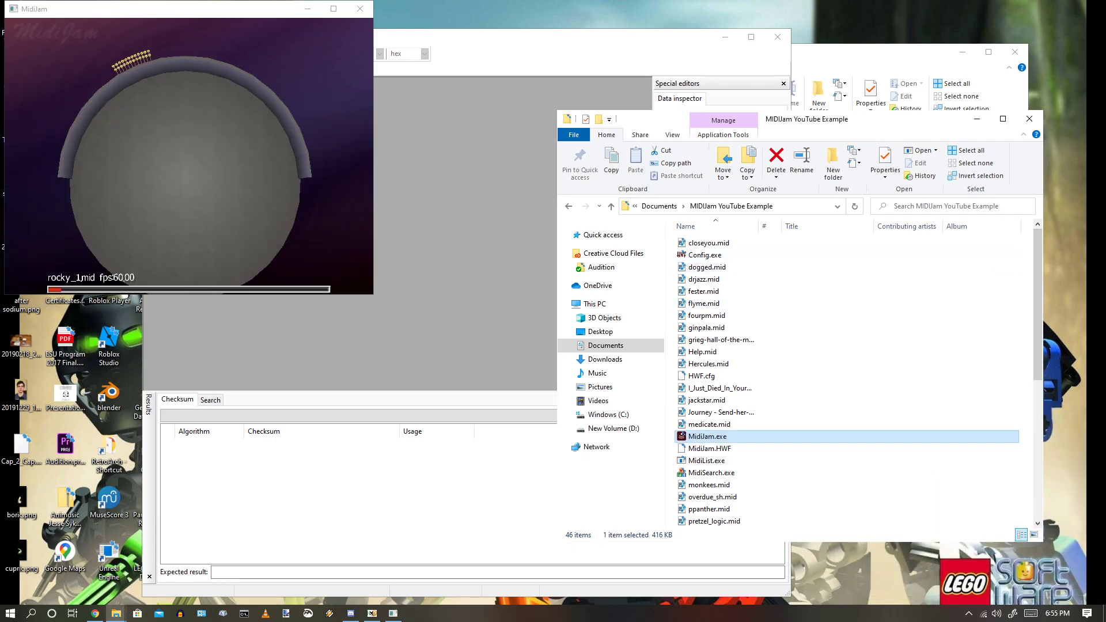
Close MidiJam, then reopen Config.exe and close it without saving changes.
left_click(360, 8)
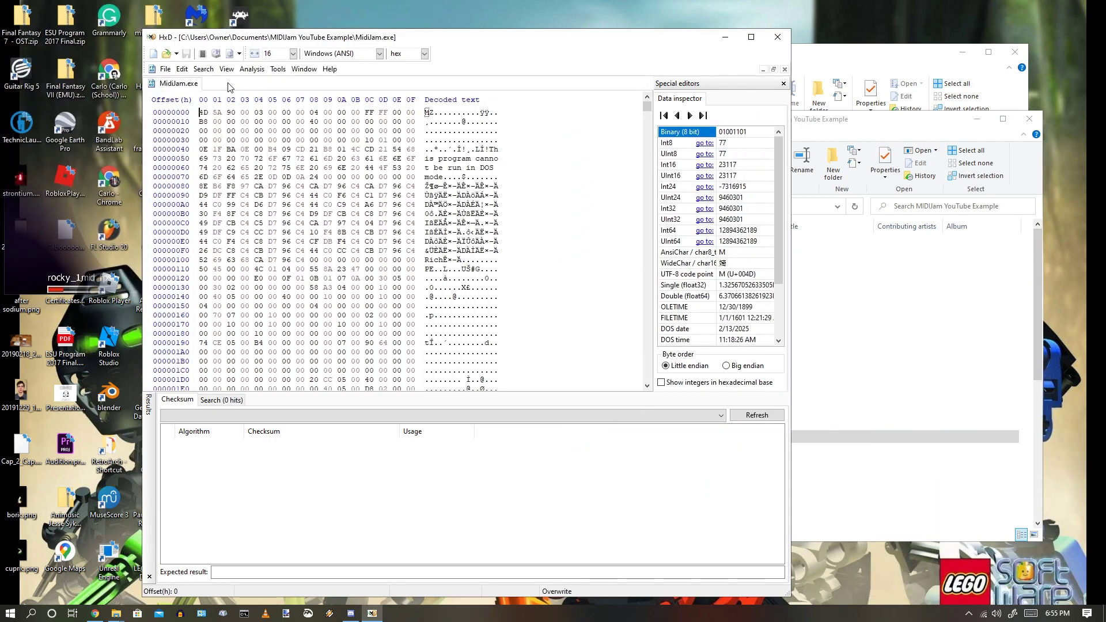
left_click(835, 315)
double_click(704, 255)
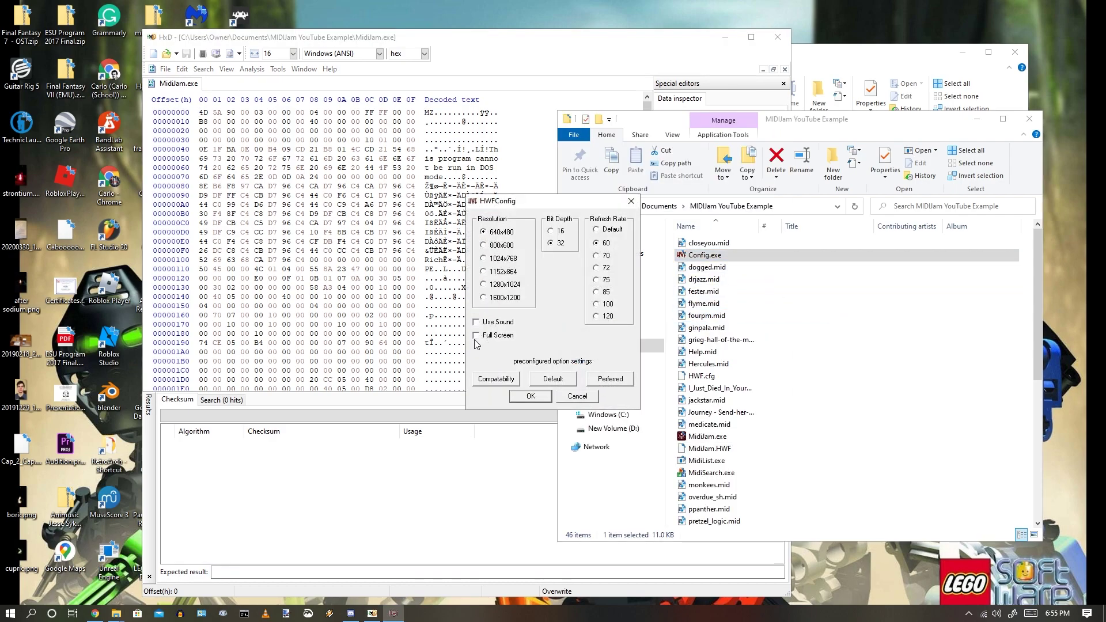
left_click(577, 397)
In HxD, go to offset 2189C in MidiJam.exe with Search > Go to.
left_click_drag(264, 39, 234, 39)
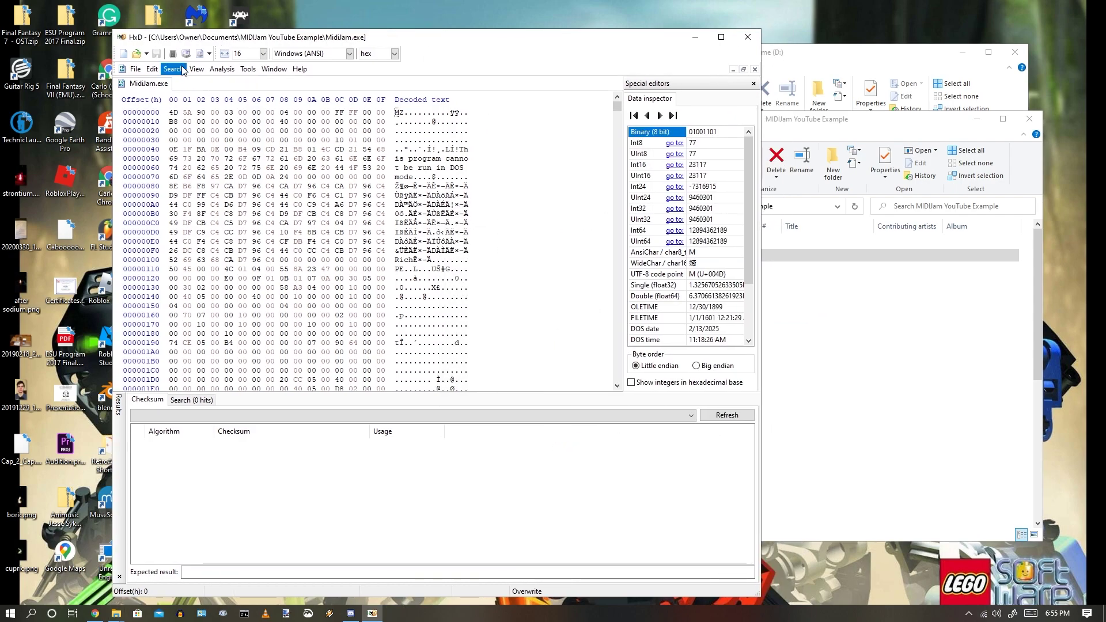
left_click(173, 69)
left_click(213, 131)
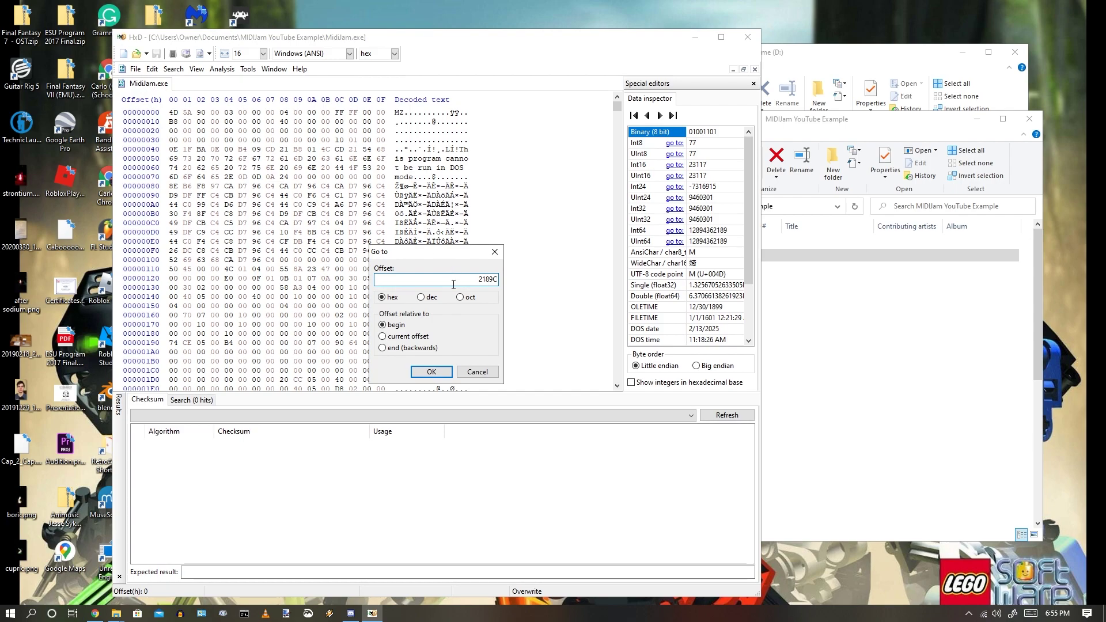
left_click(431, 372)
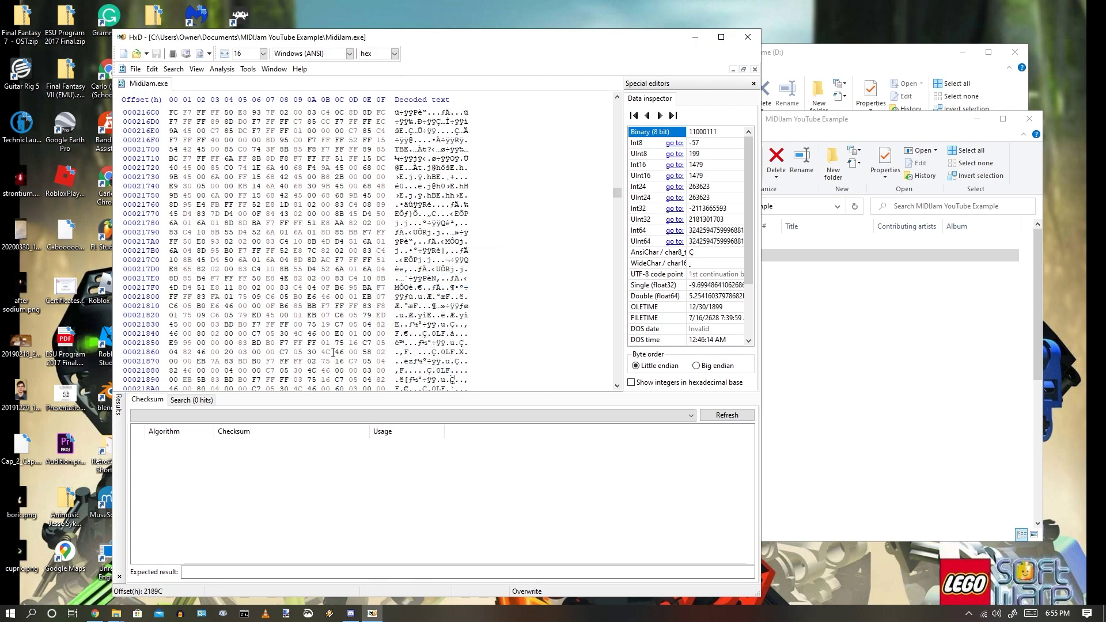
scroll(291, 360, "down", 1)
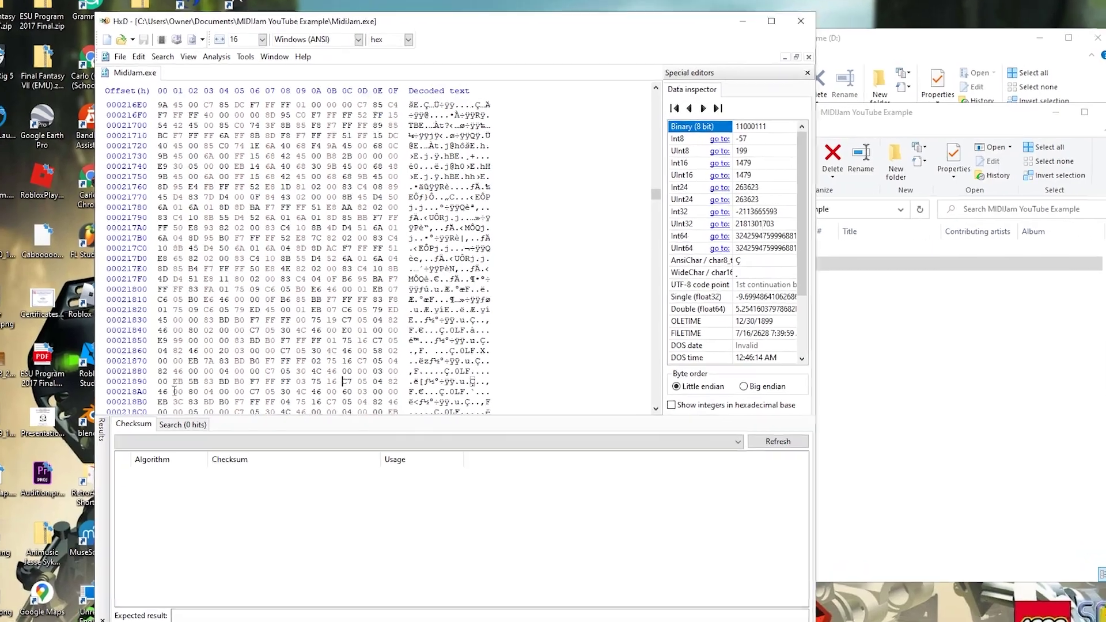
Change the width bytes 80 04 00 00 from 1152 to 1920 in the Data inspector.
left_click_drag(188, 372, 228, 372)
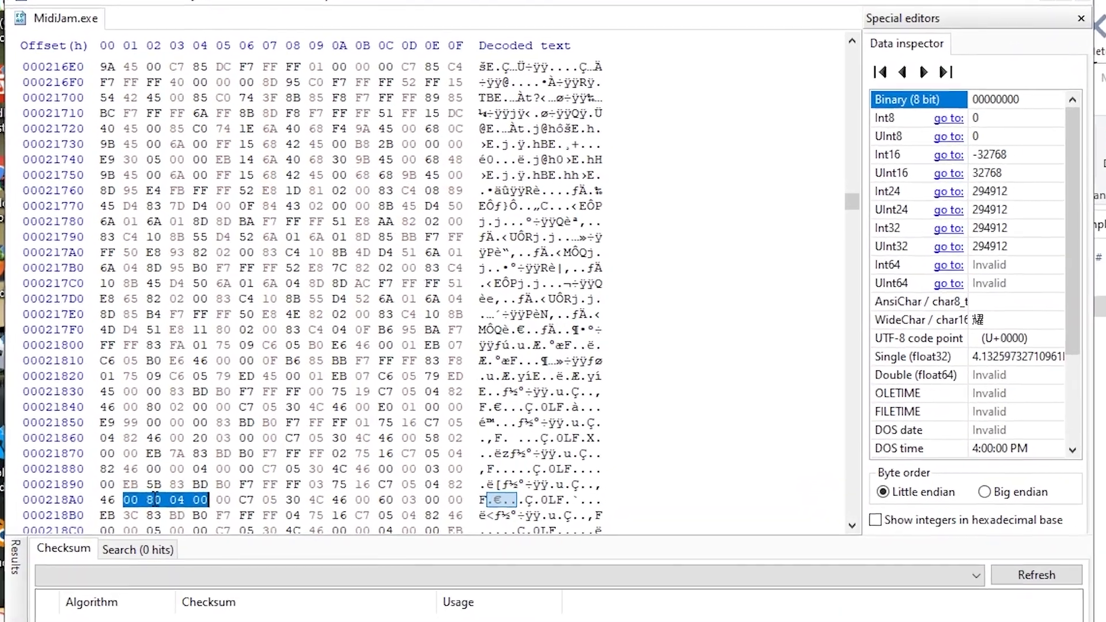
left_click_drag(166, 465, 234, 465)
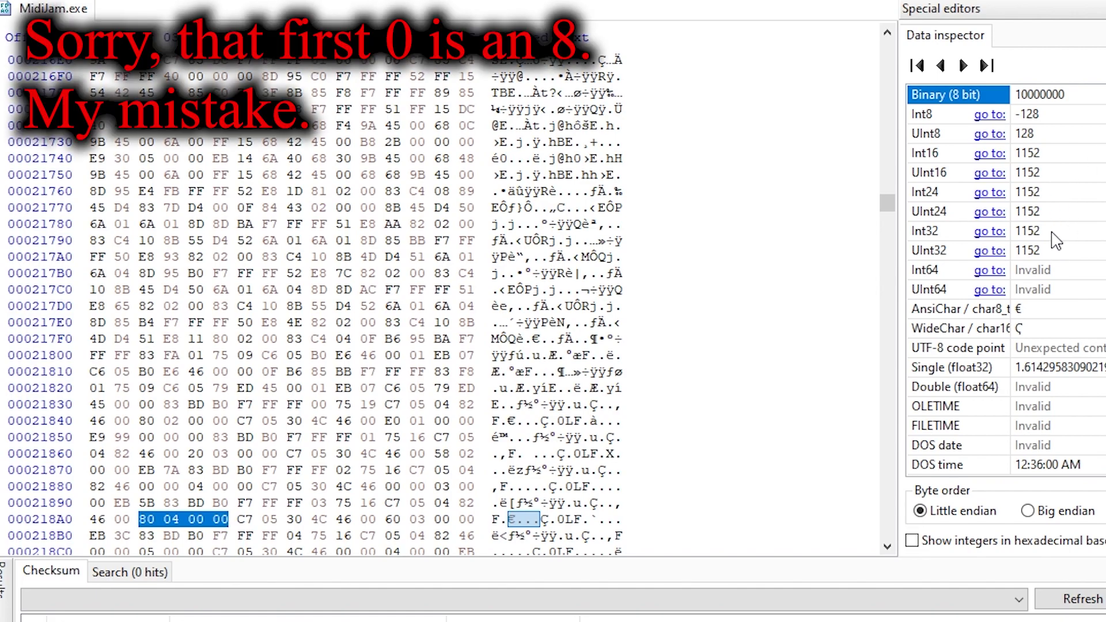
left_click(1047, 251)
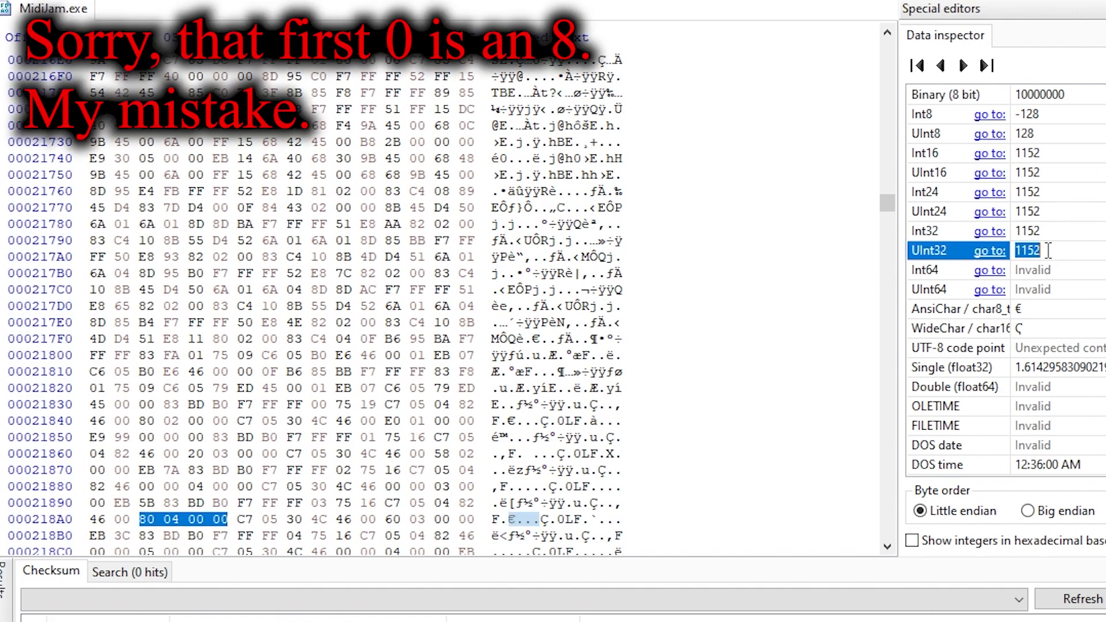
type("1920")
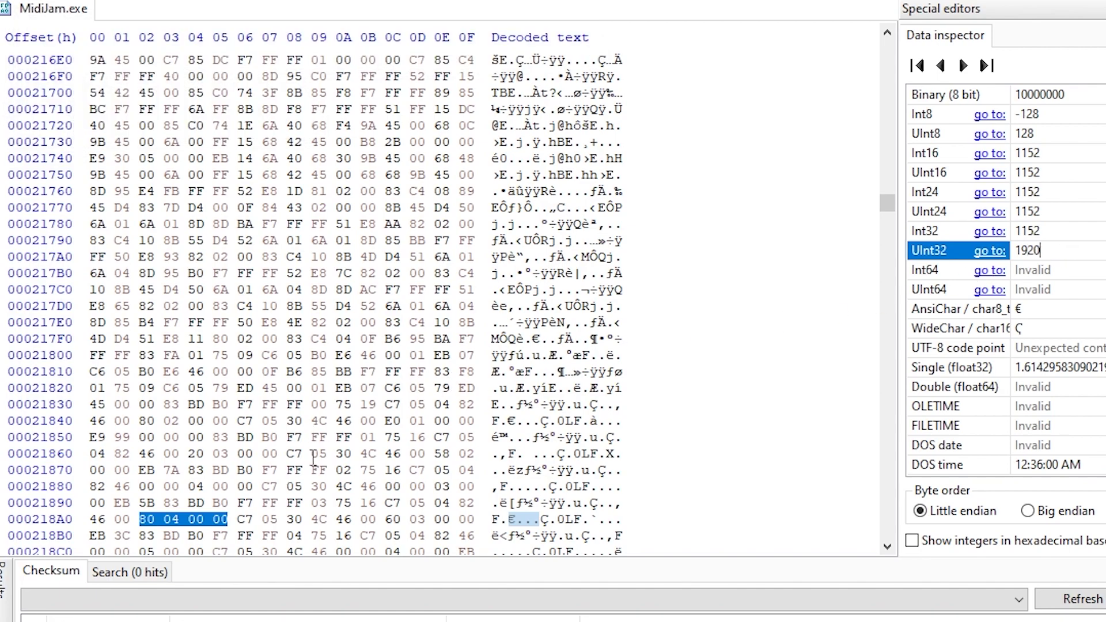
key("Return")
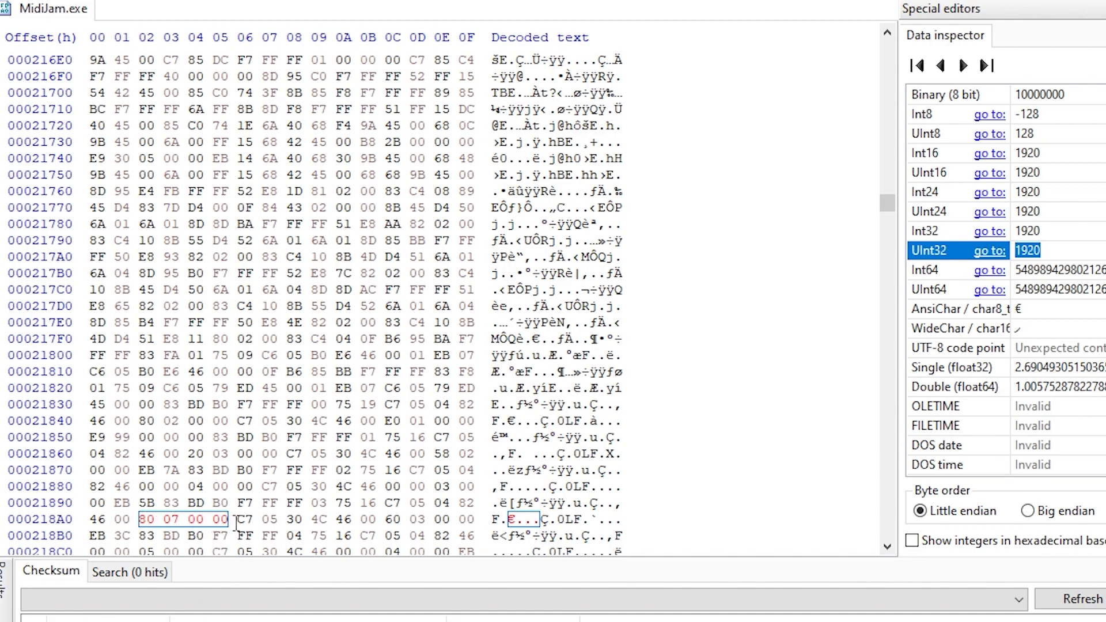
Change the height bytes 60 03 00 00 from 864 to 1080, then reselect the 1920 bytes to verify.
left_click(359, 520)
left_click_drag(387, 520, 479, 520)
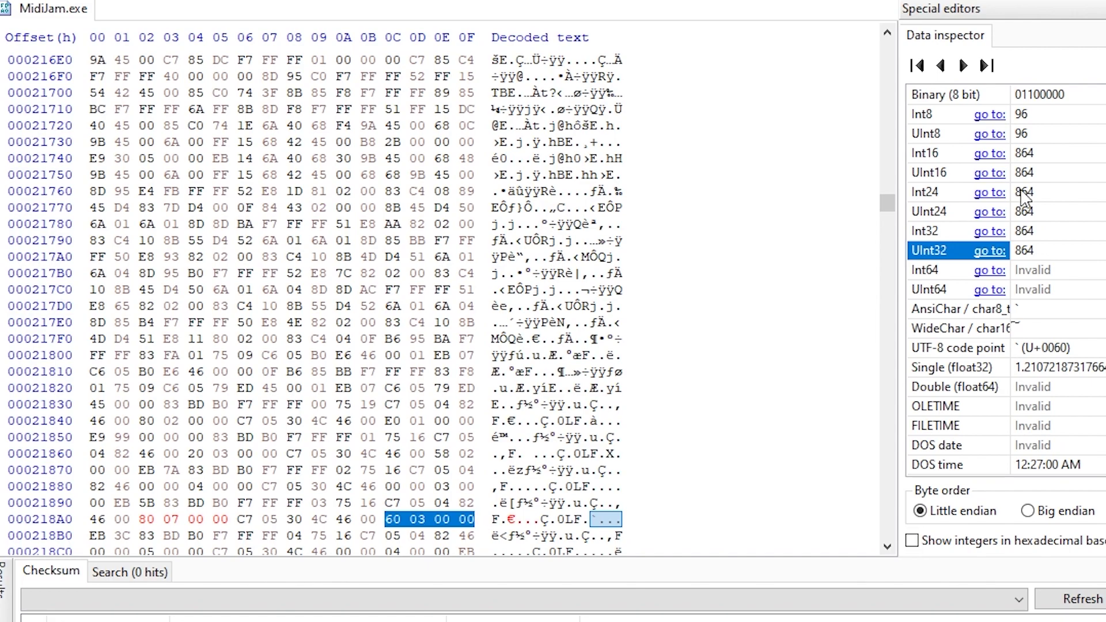
key("alt+Tab")
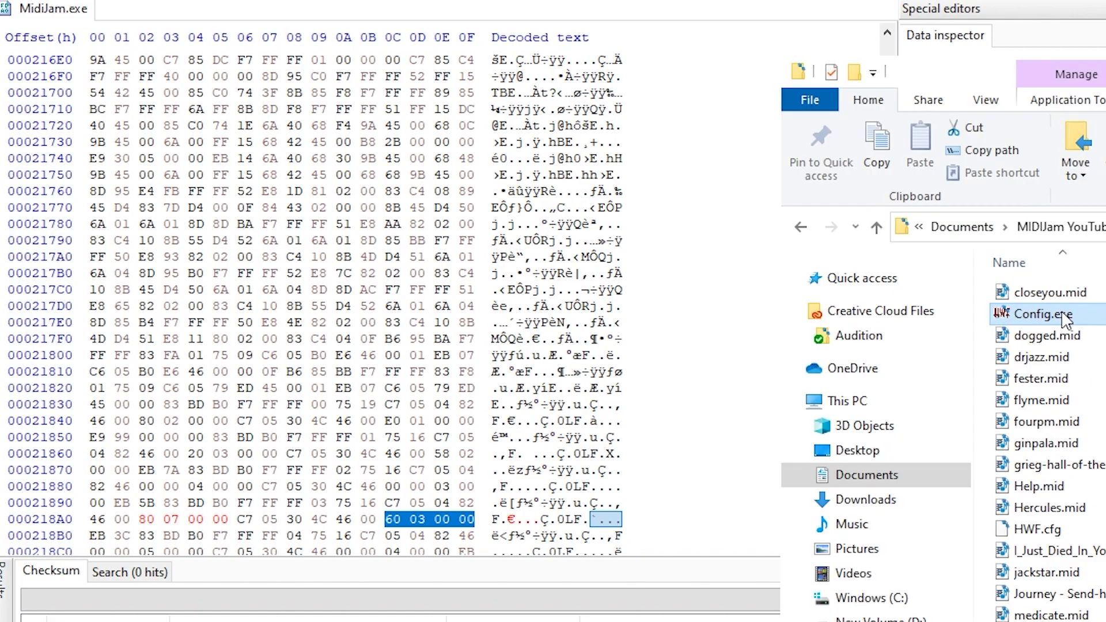
double_click(1066, 318)
left_click(912, 218)
key("alt+Tab")
left_click(1049, 255)
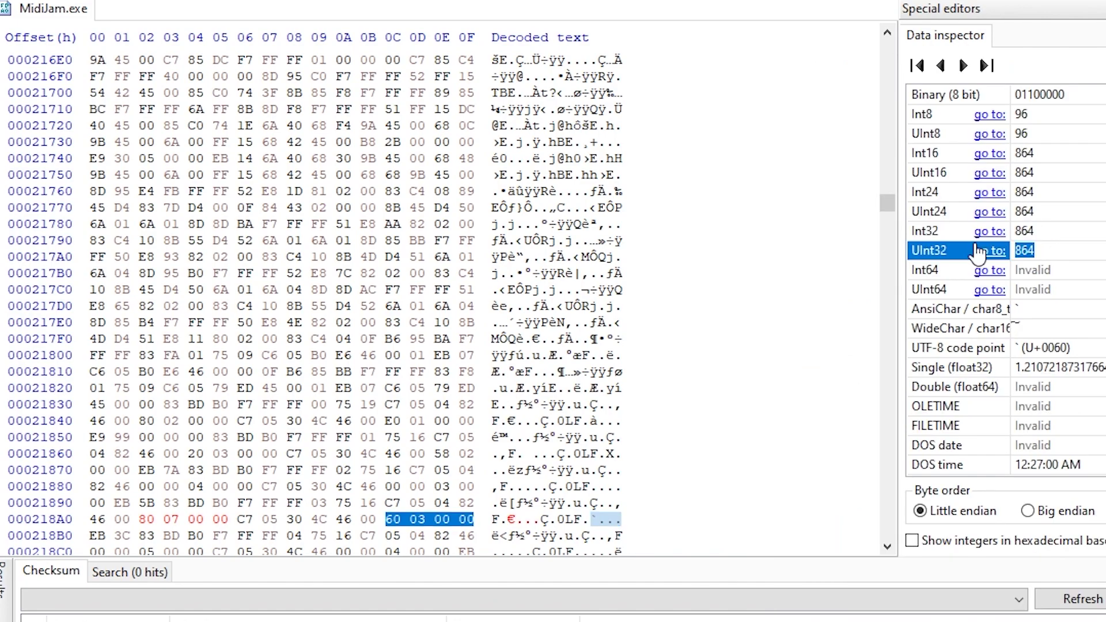
type("1080")
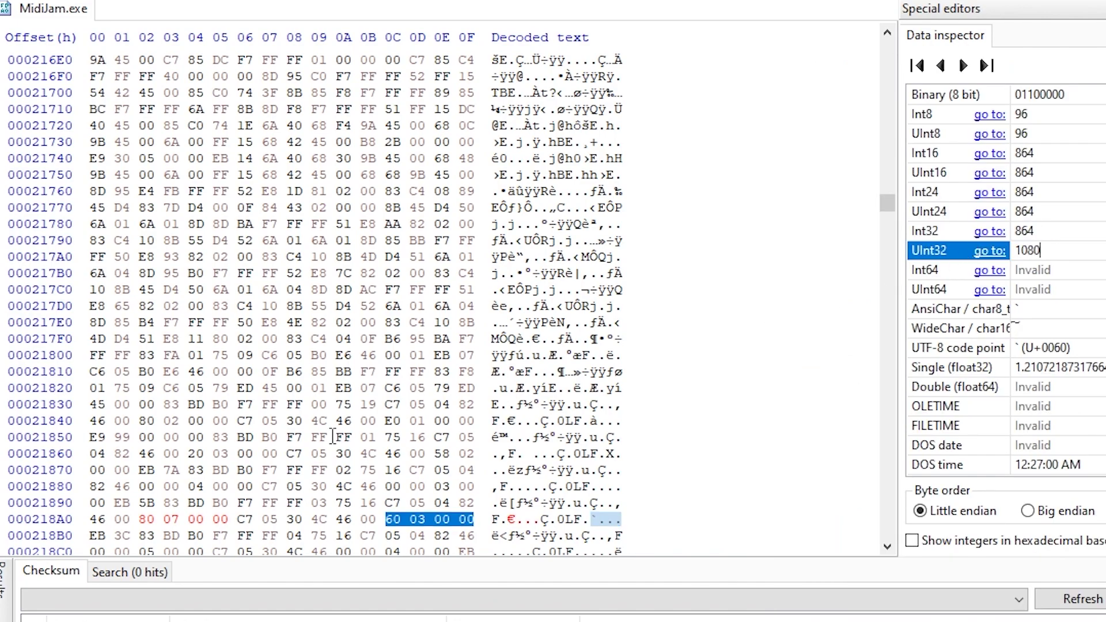
key("Return")
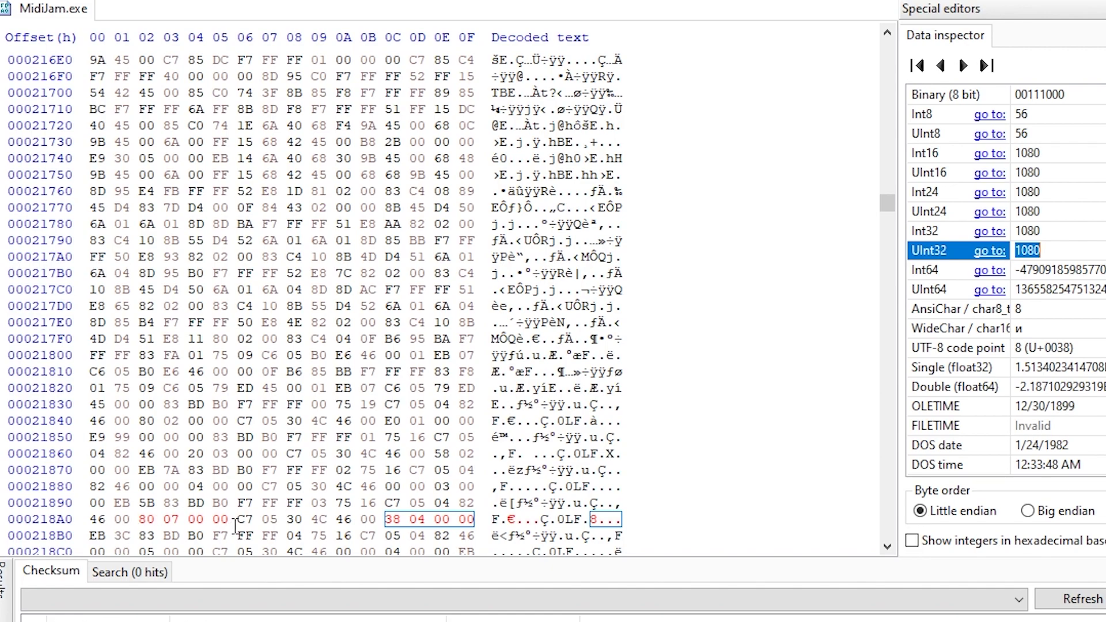
left_click_drag(233, 521, 146, 522)
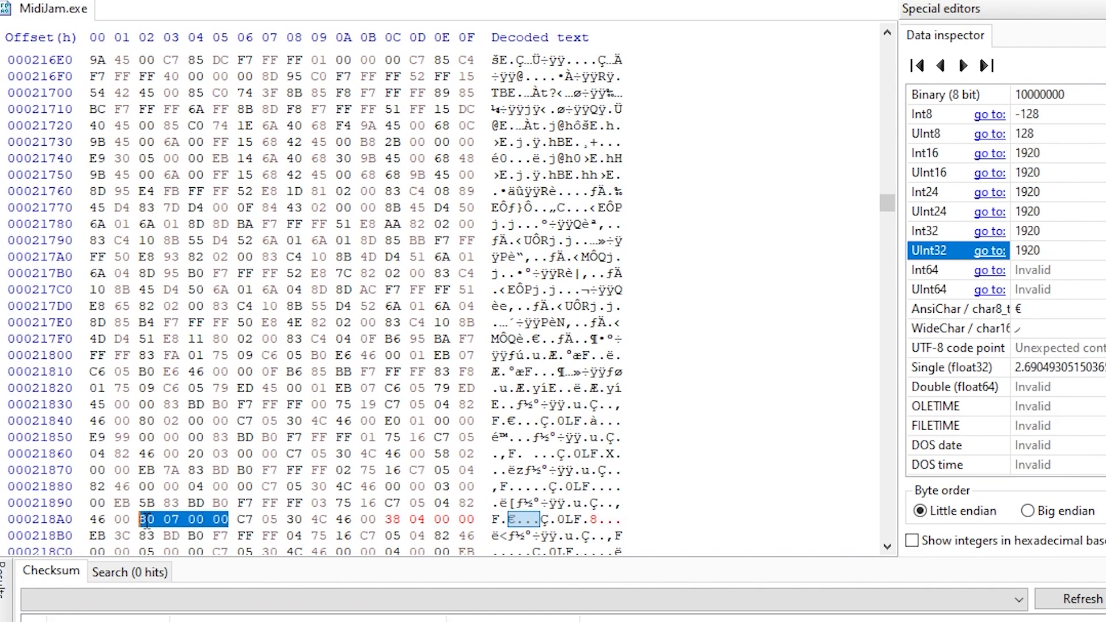
Find the 640 value (80 02 00 00) in row 21840 and change it to 3840.
left_click(359, 471)
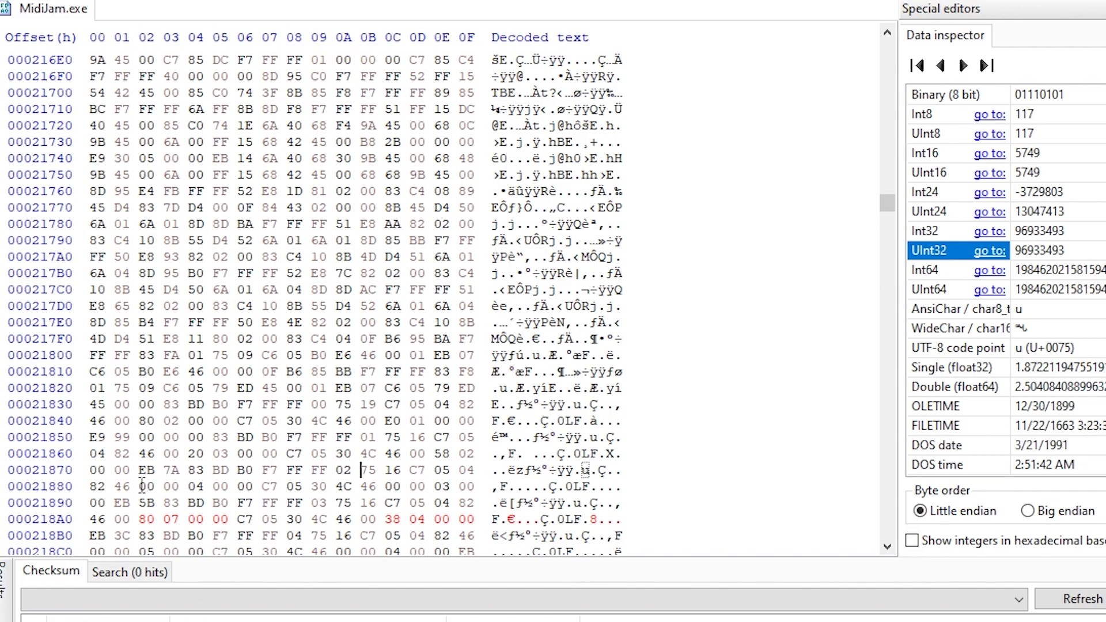
left_click_drag(142, 487, 225, 486)
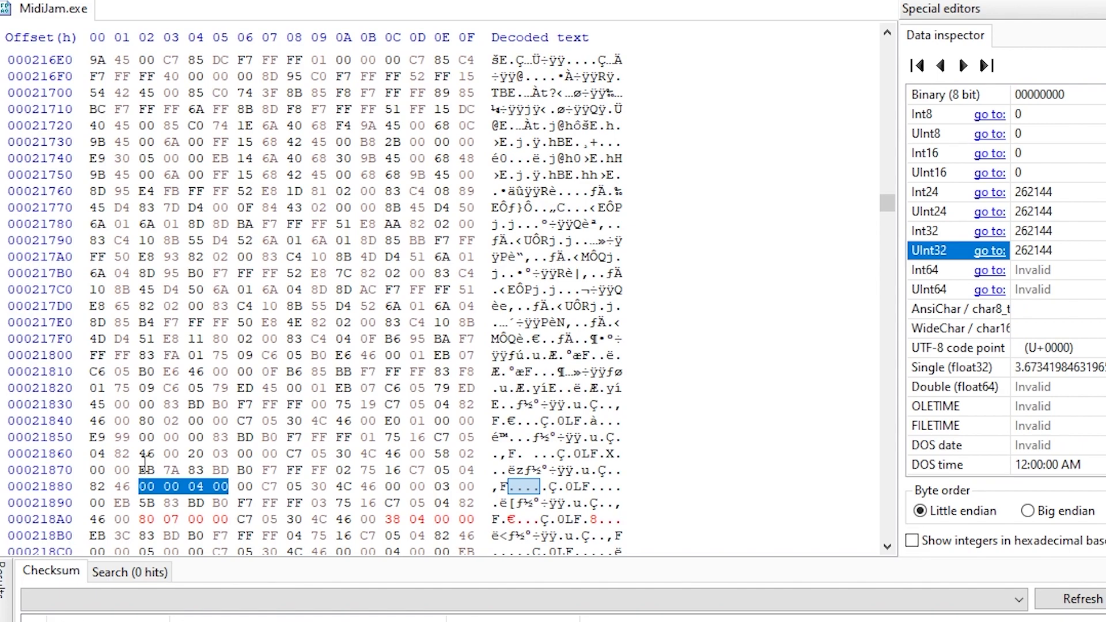
left_click_drag(143, 453, 225, 453)
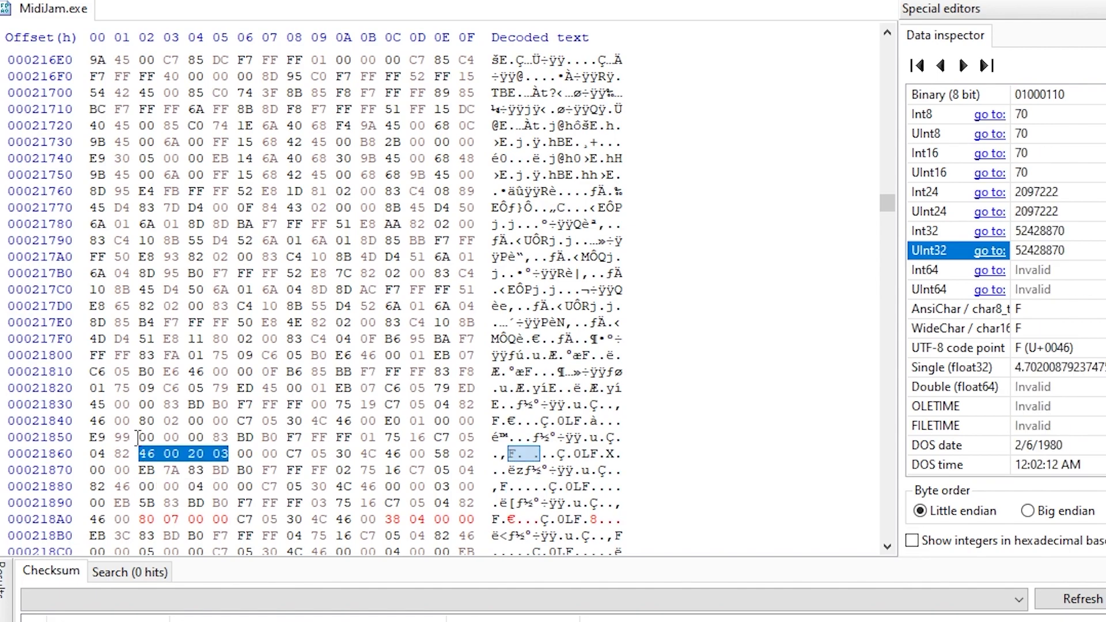
left_click_drag(146, 438, 229, 438)
left_click_drag(143, 421, 225, 422)
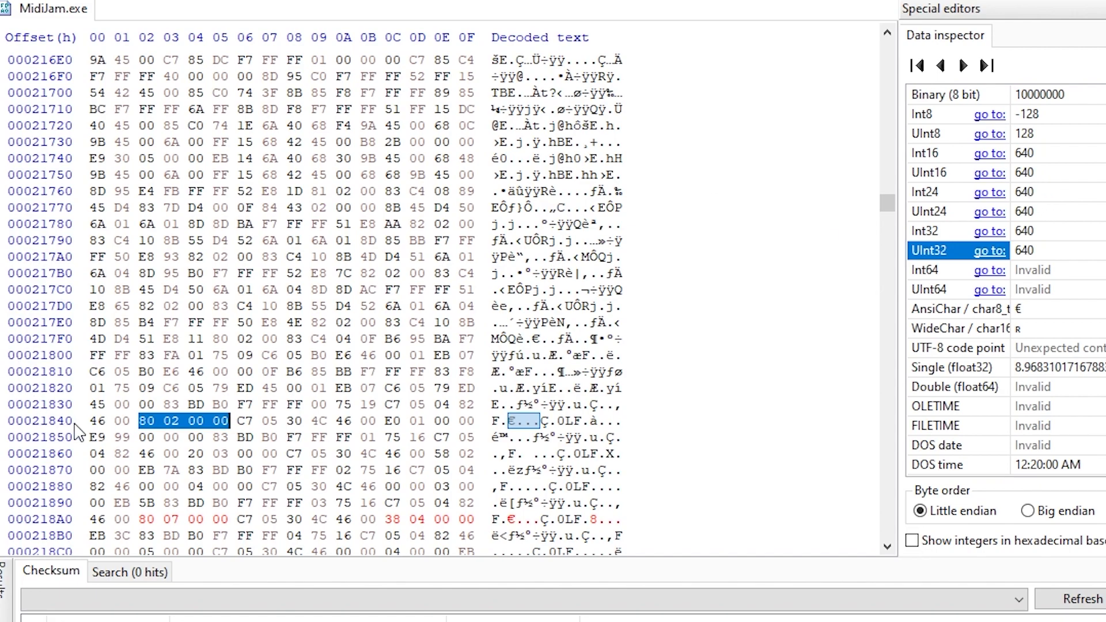
left_click(1043, 231)
type("3")
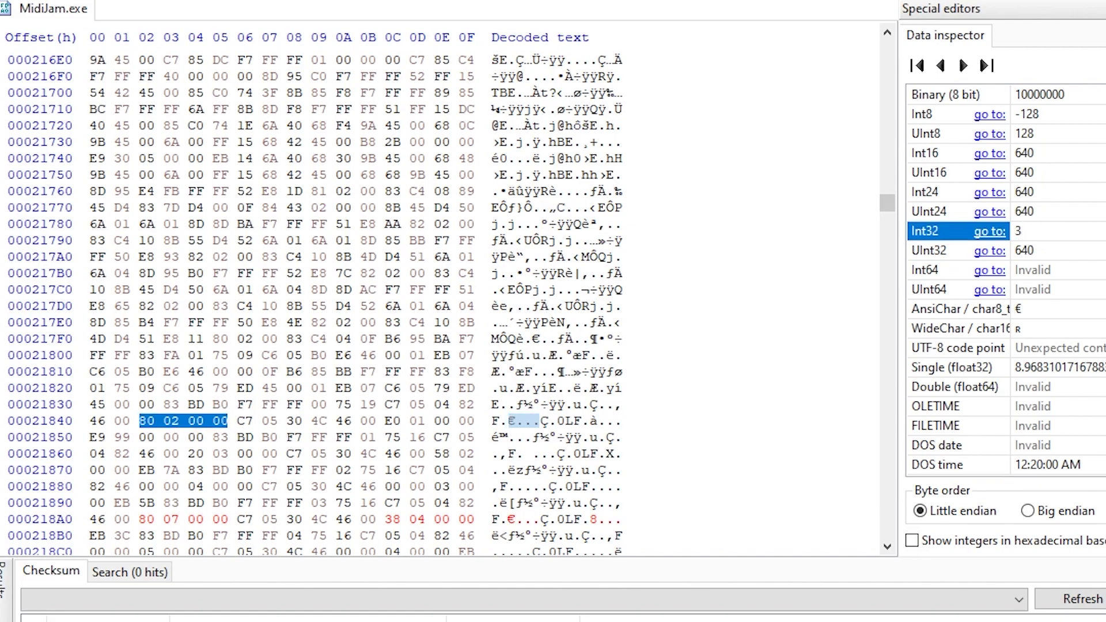
type("840")
key("Return")
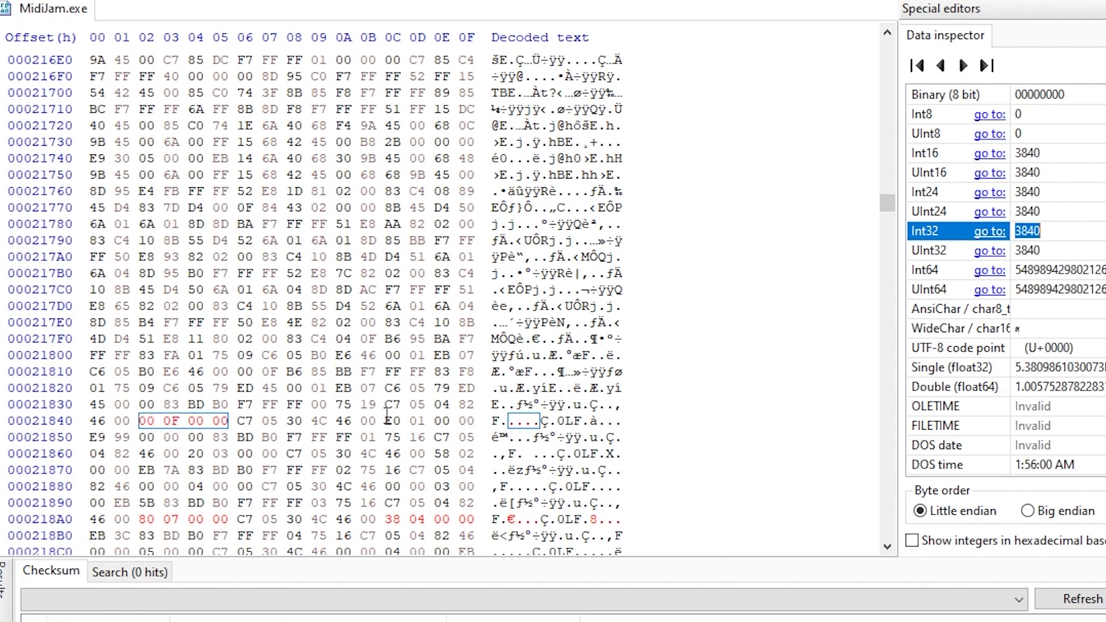
Change the adjacent 480 height value to 2160 in the Data inspector.
left_click(384, 421)
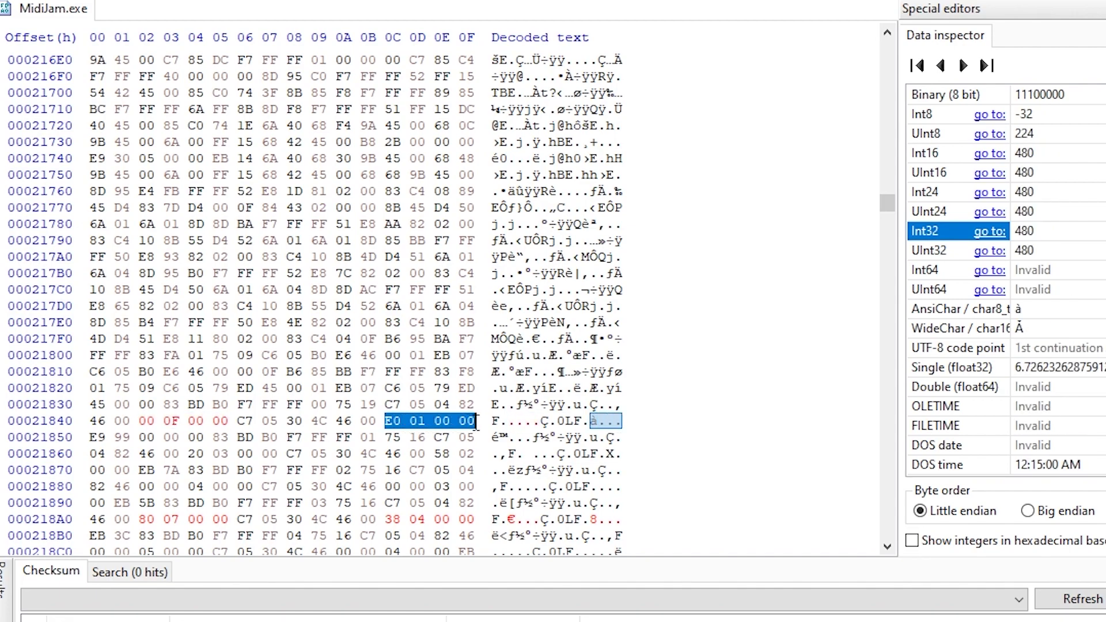
left_click(1033, 230)
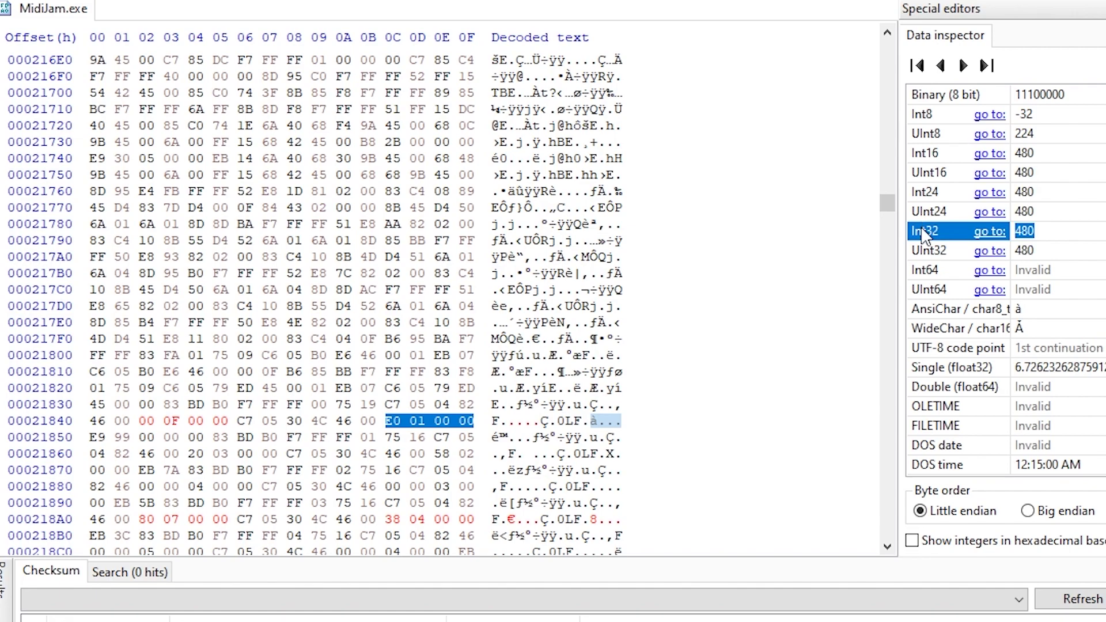
type("160")
key("Return")
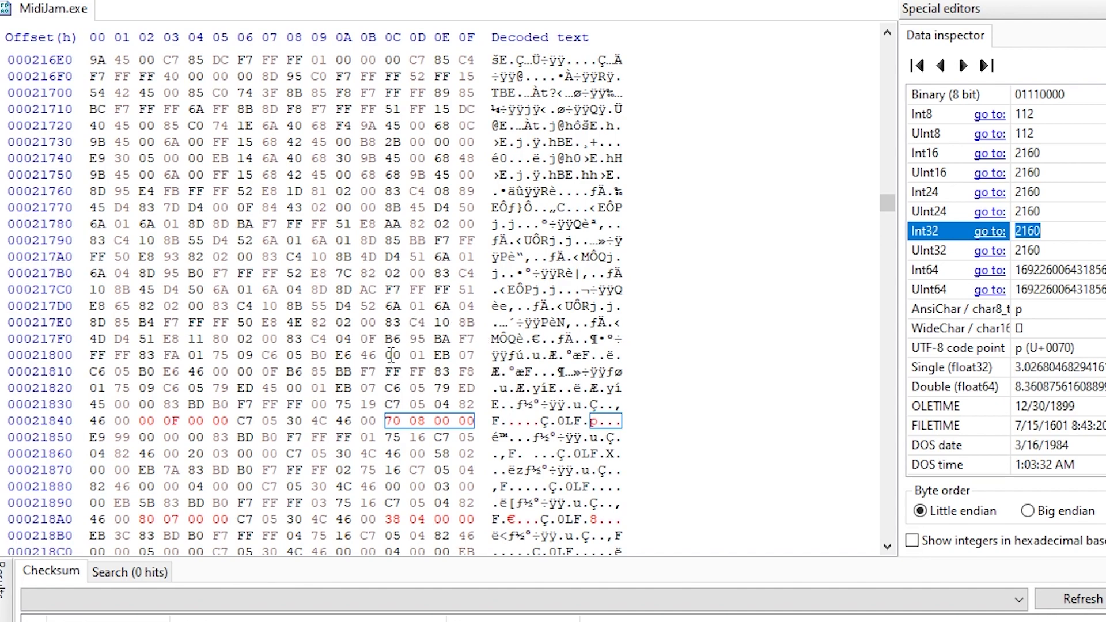
Read several byte groups in the Data inspector, then clear the selection.
left_click(388, 227)
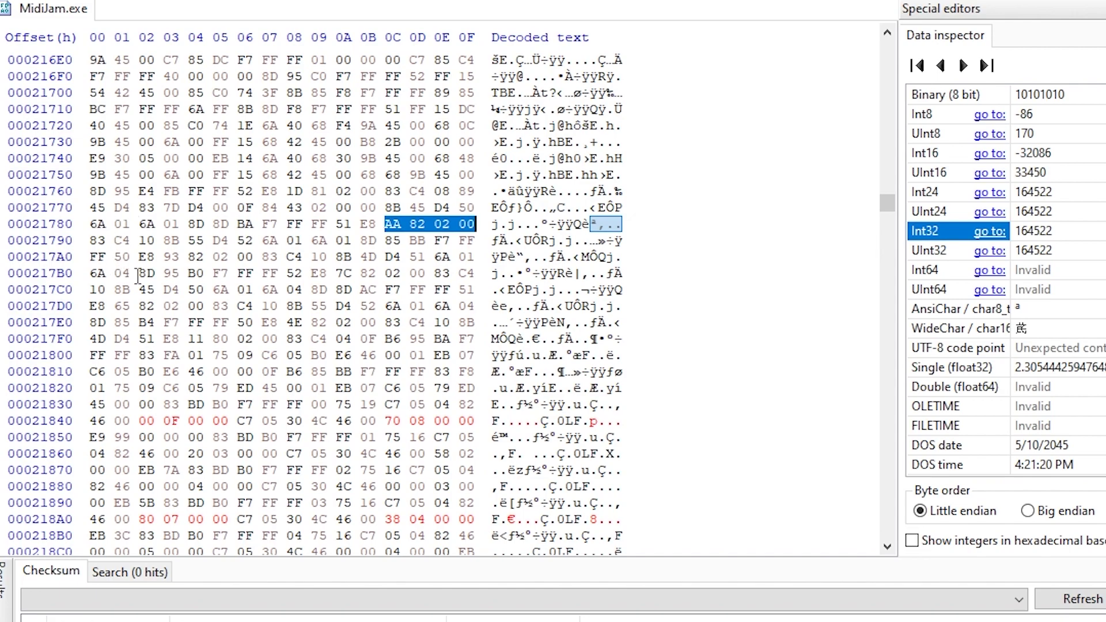
left_click_drag(139, 276, 225, 274)
left_click(213, 375)
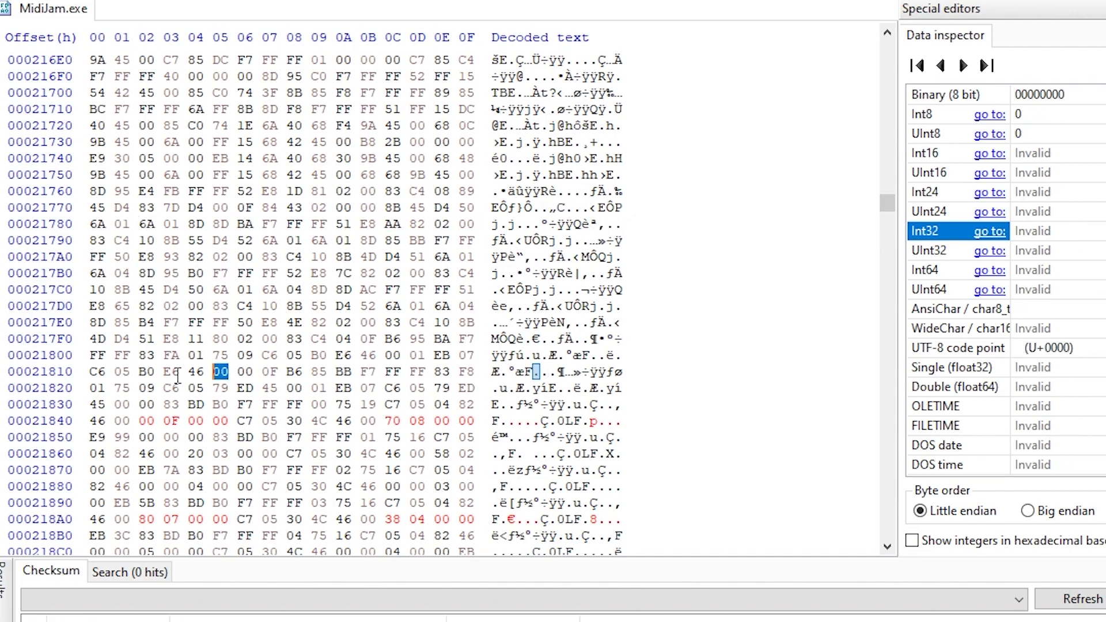
left_click_drag(178, 375, 138, 375)
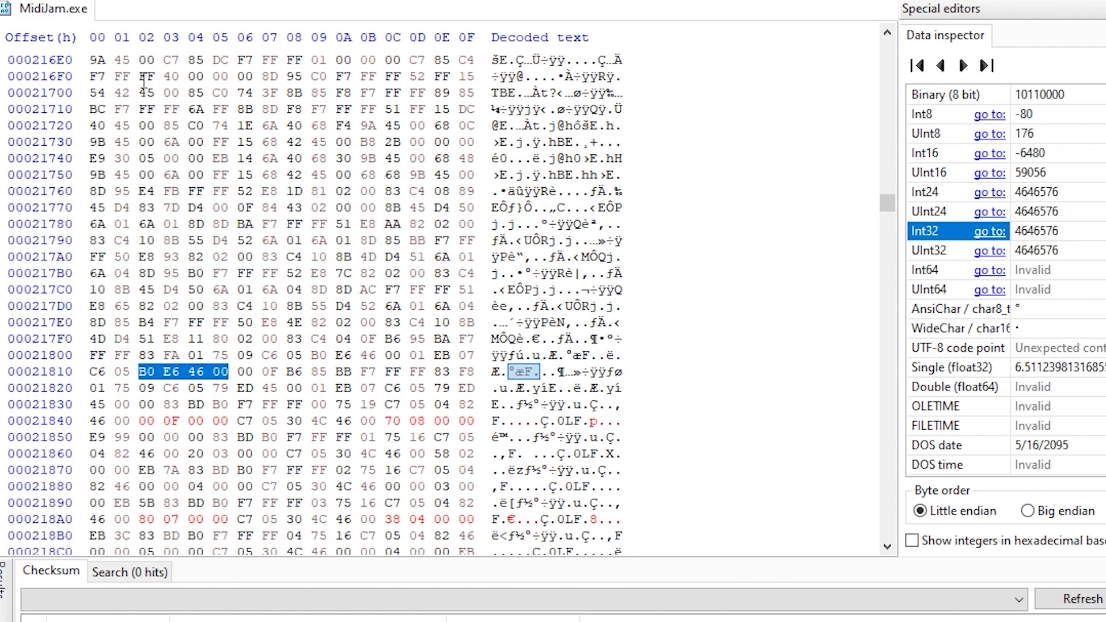
left_click_drag(144, 80, 224, 76)
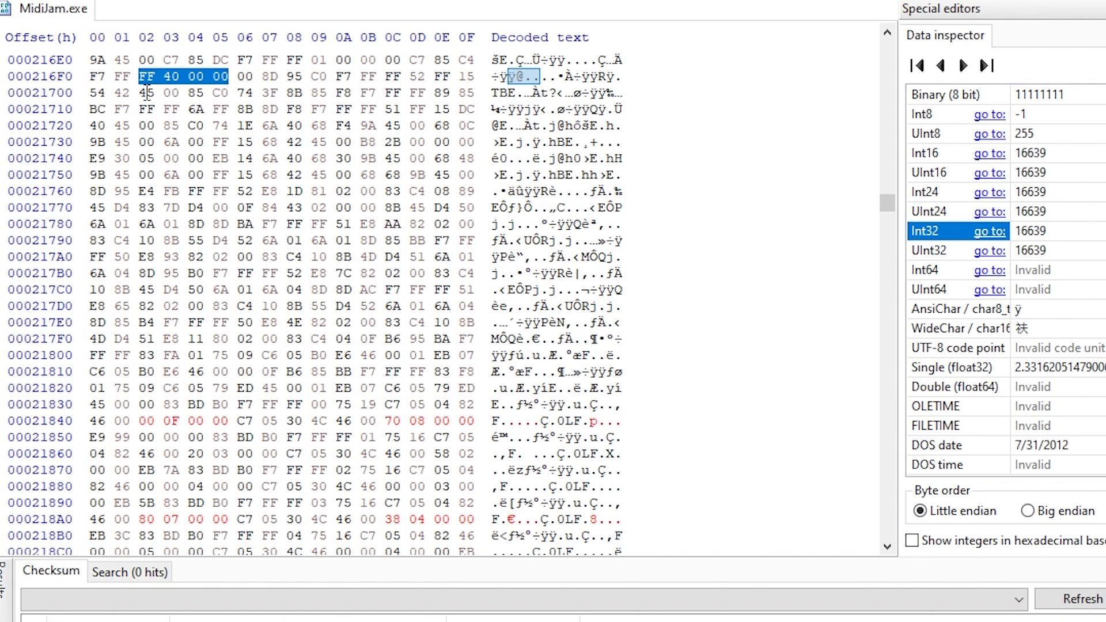
left_click_drag(144, 92, 228, 92)
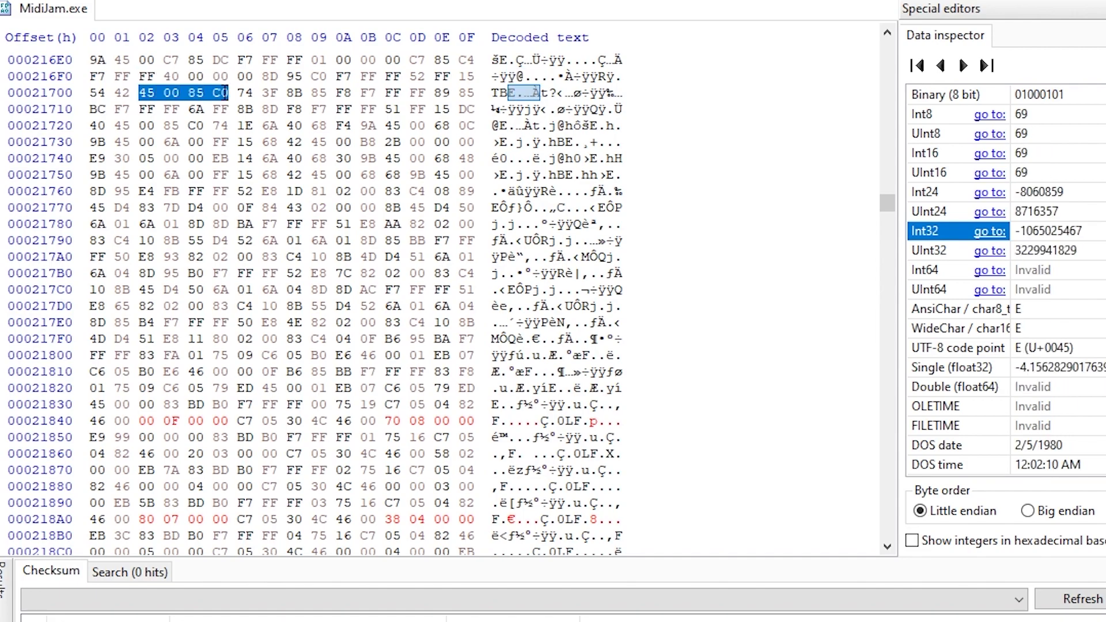
left_click(775, 281)
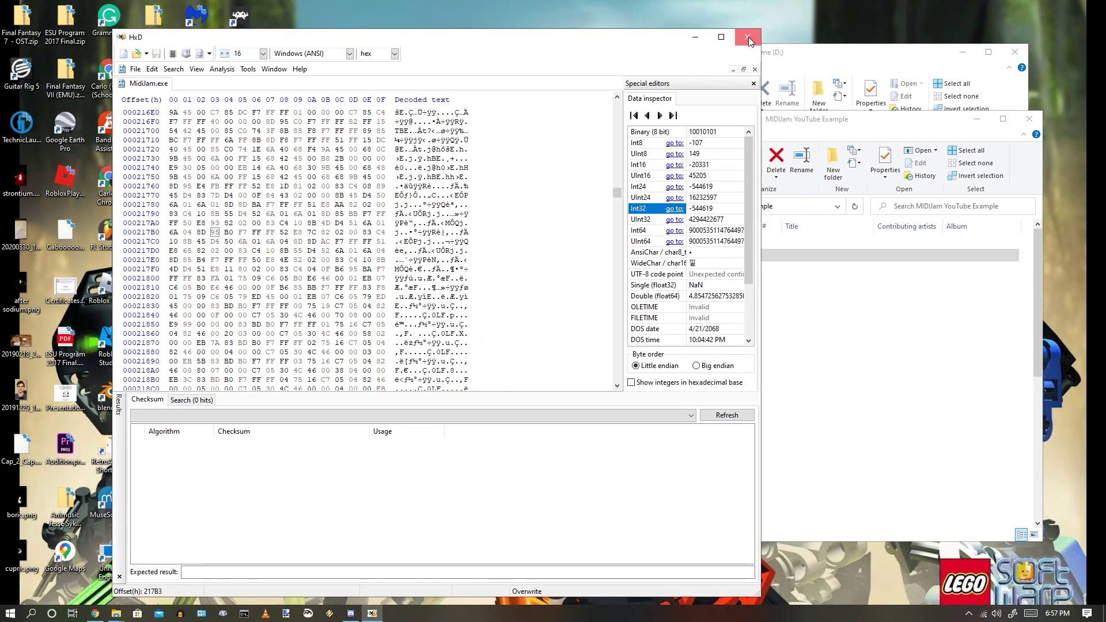
Close HxD and launch the patched MidiJam.exe to test it.
left_click(747, 38)
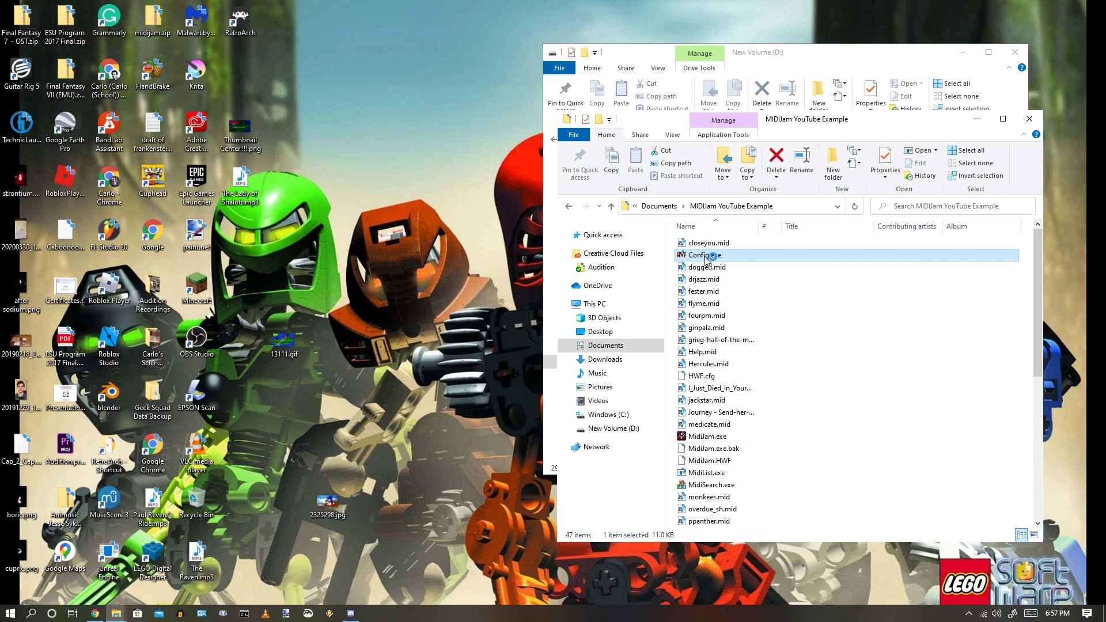
left_click(529, 397)
double_click(708, 436)
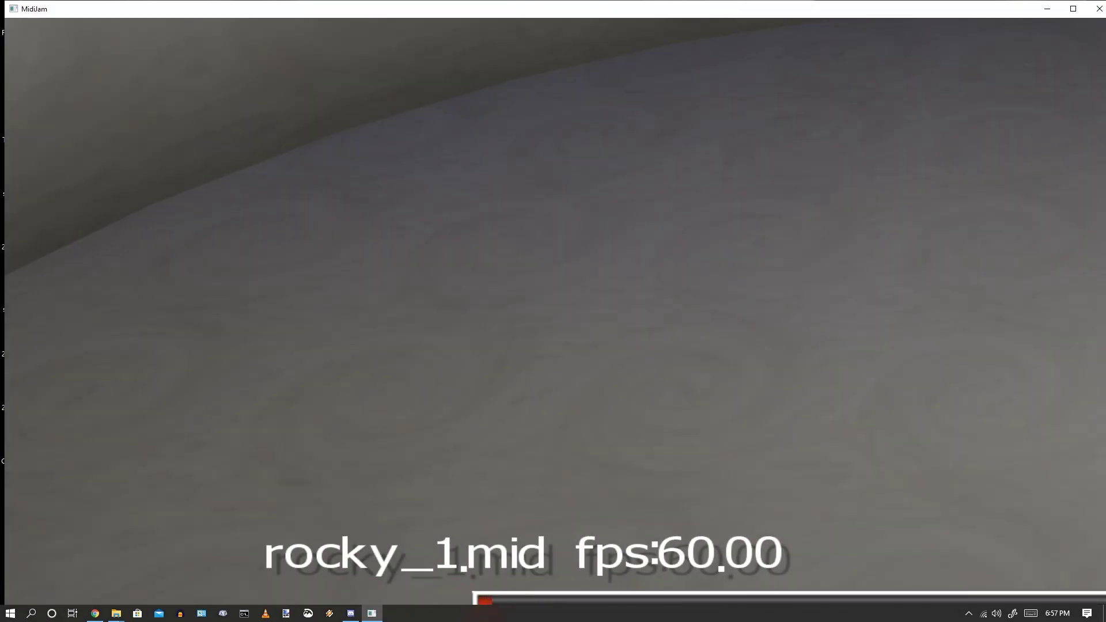
Close MidiJam, then run Config.exe and accept its display settings with OK.
left_click(1098, 9)
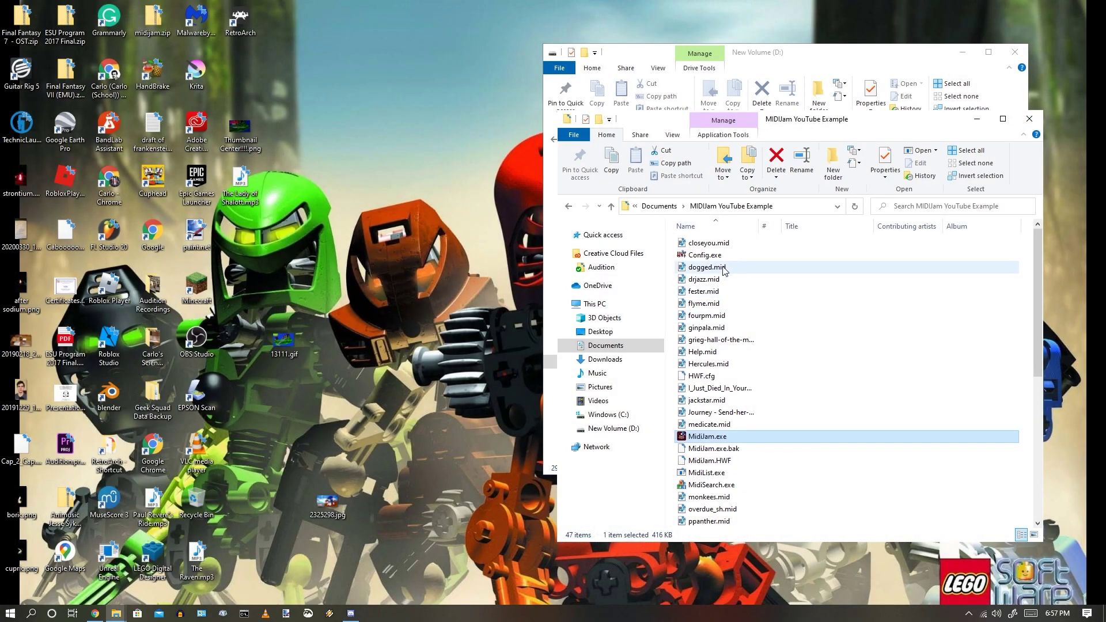
double_click(704, 255)
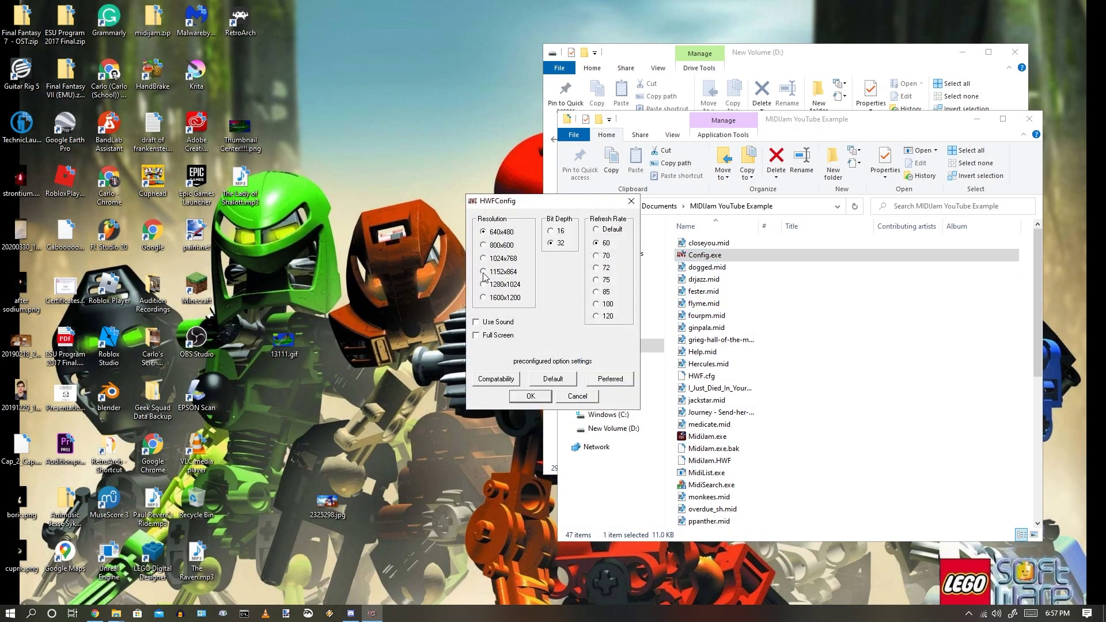
left_click(530, 396)
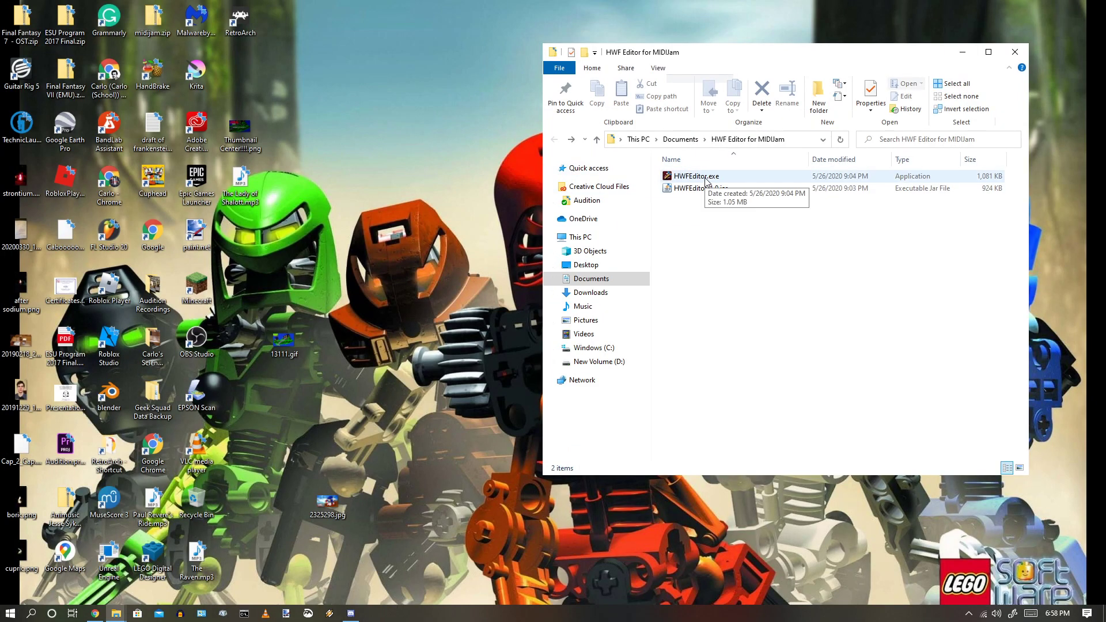
Launch HWFEditor.exe and open MidiJam.HWF from the MIDIJam YouTube Example folder.
double_click(700, 176)
left_click(291, 172)
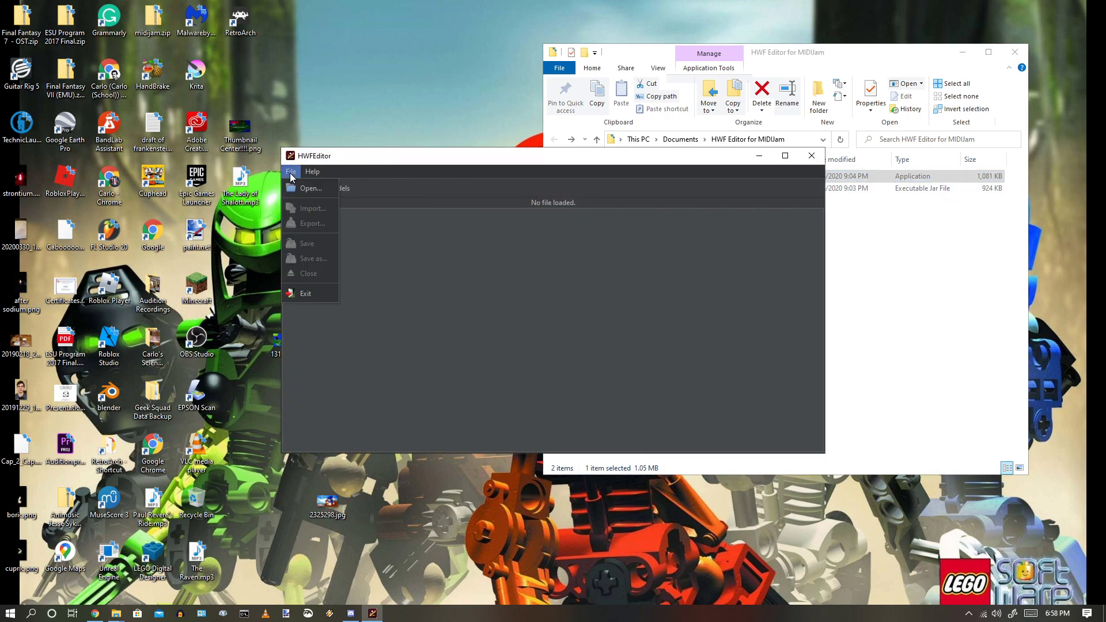
left_click(316, 187)
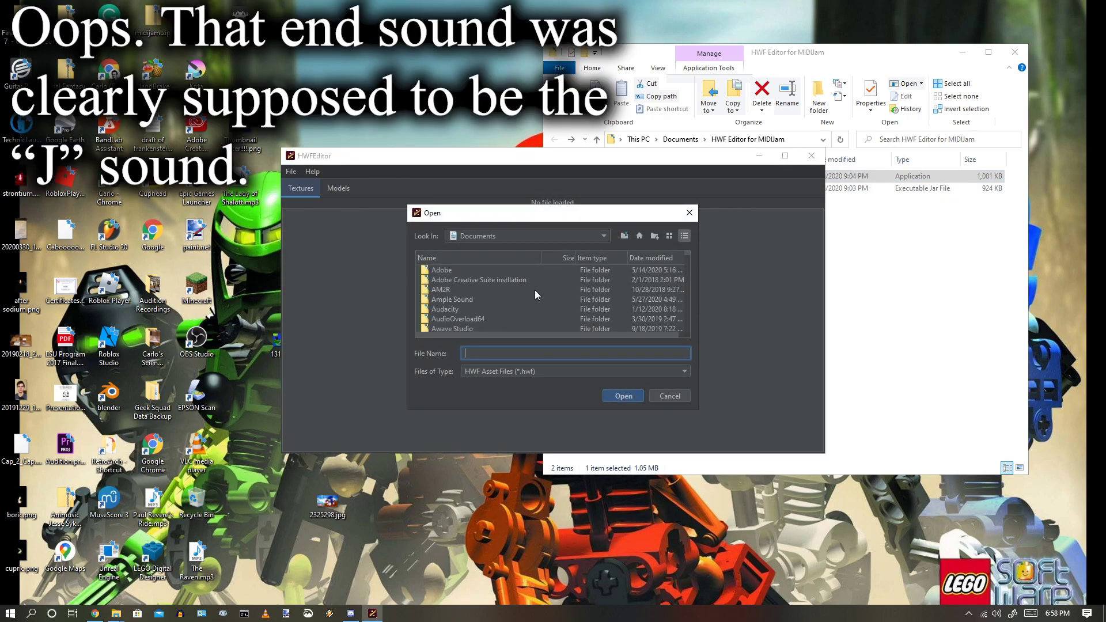
left_click_drag(695, 411, 808, 546)
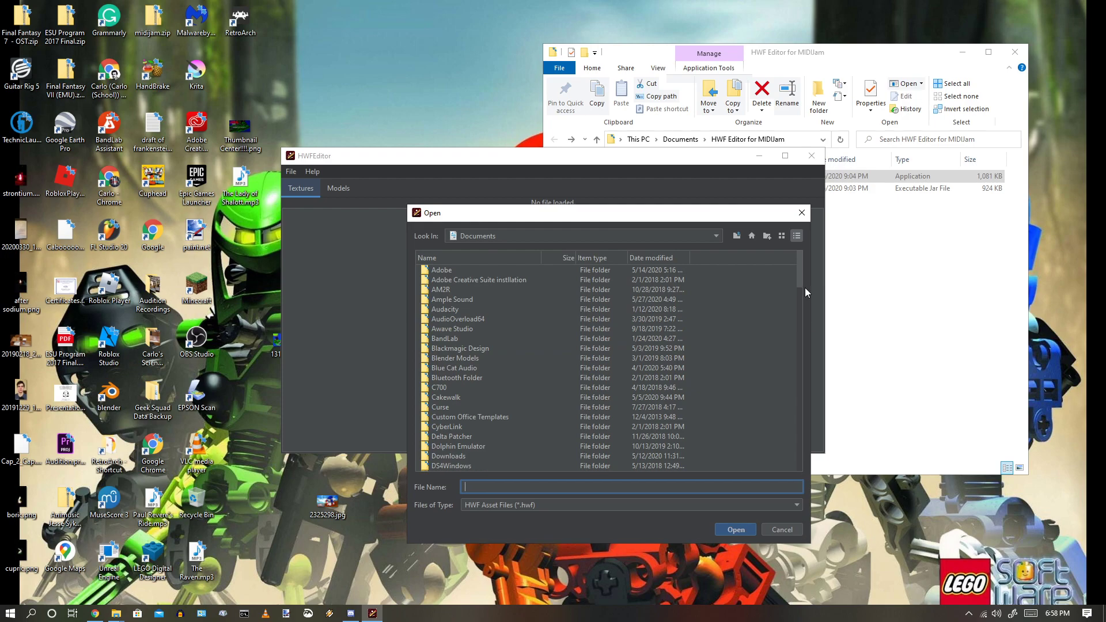
left_click_drag(805, 289, 794, 359)
double_click(473, 316)
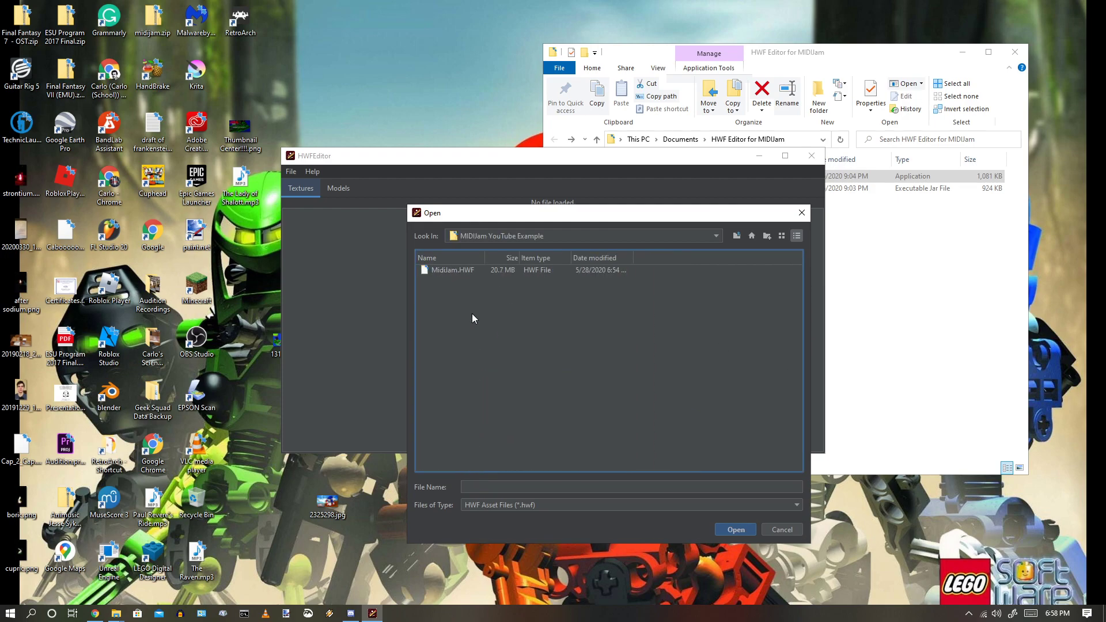
double_click(459, 272)
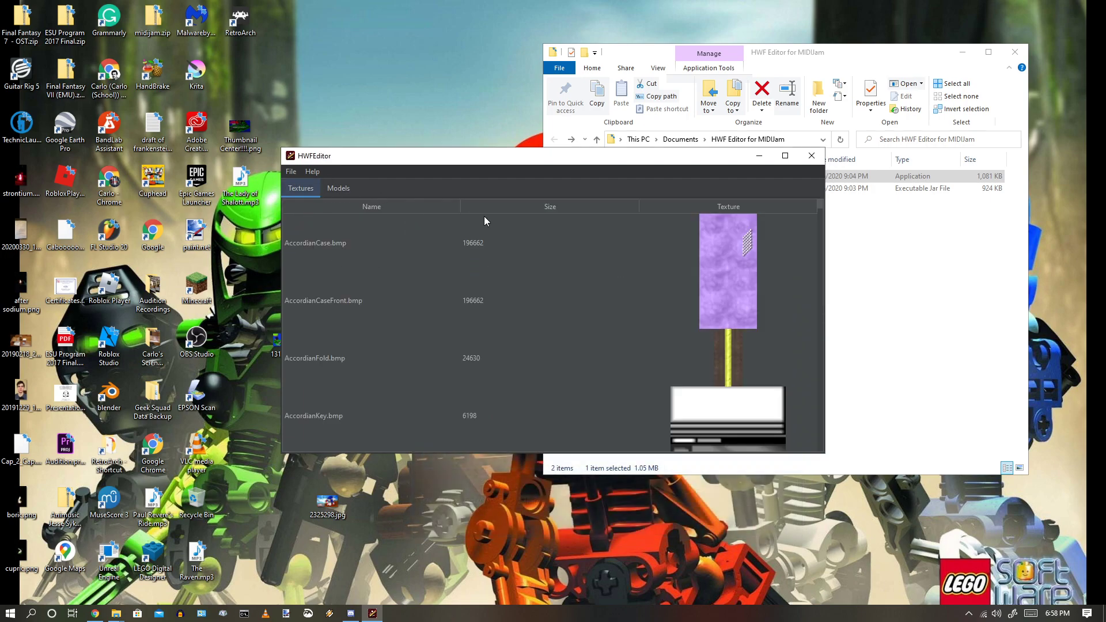
Scroll through MidiJam.HWF's texture list.
left_click_drag(820, 206, 811, 233)
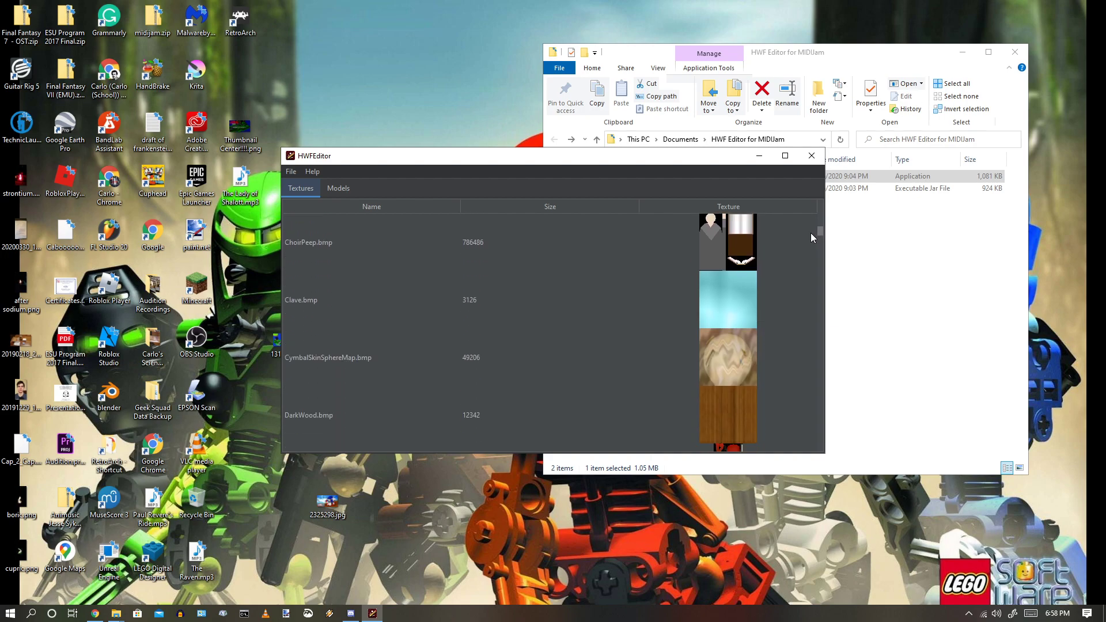
scroll(810, 232, "down", 10)
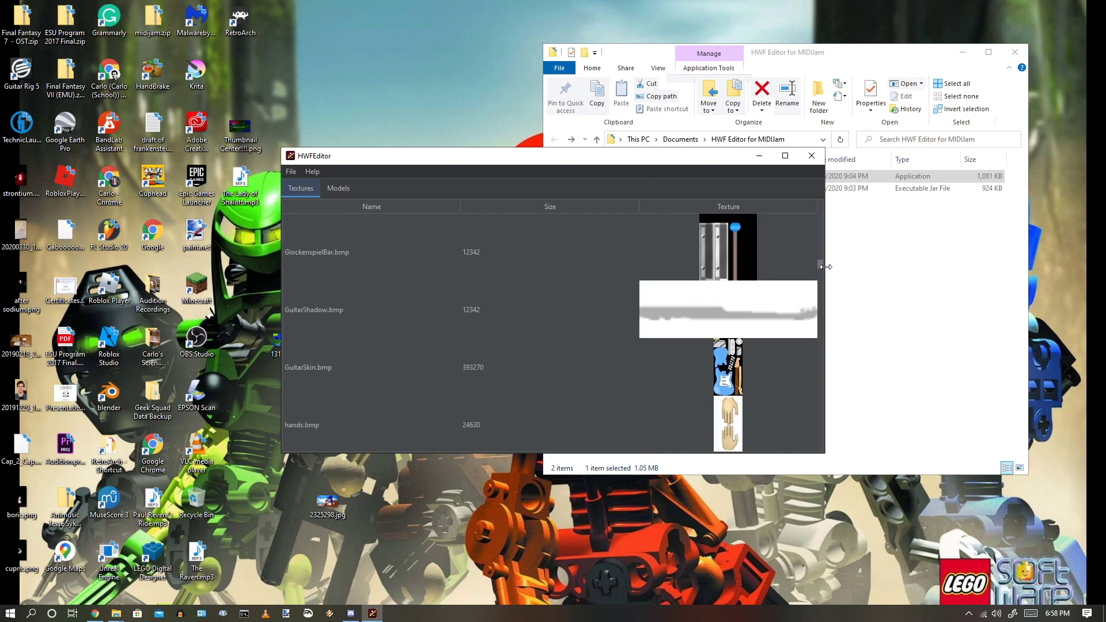
scroll(825, 267, "down", 3)
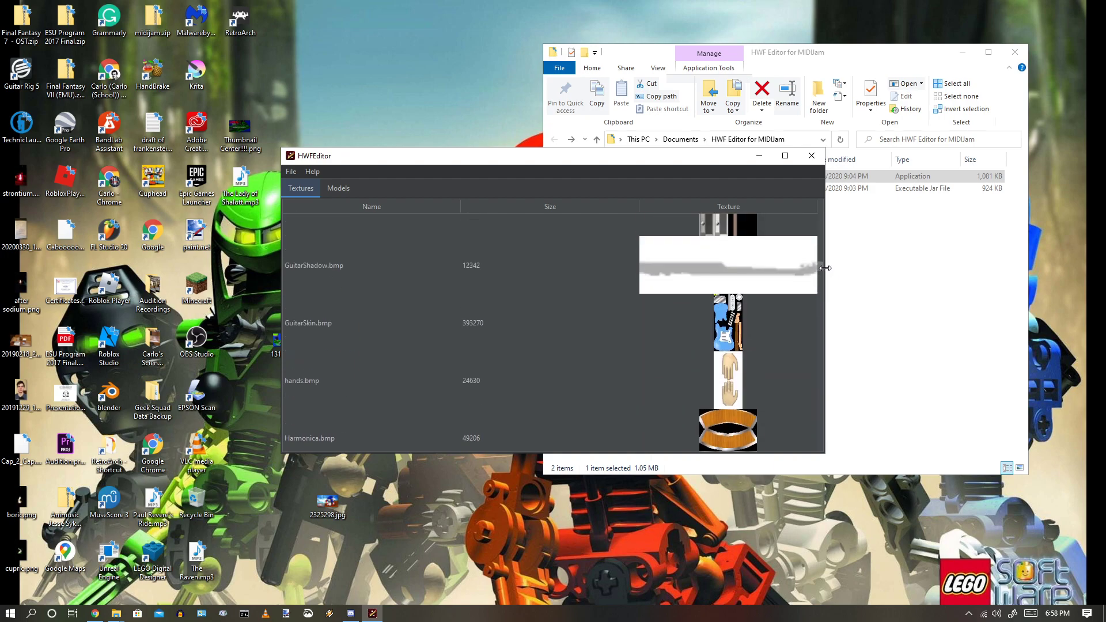
left_click_drag(826, 268, 824, 207)
Select SongFillbar.ms3d and SongFillbarBox.ms3d in the asset export chooser.
left_click(338, 188)
left_click(291, 171)
left_click(311, 223)
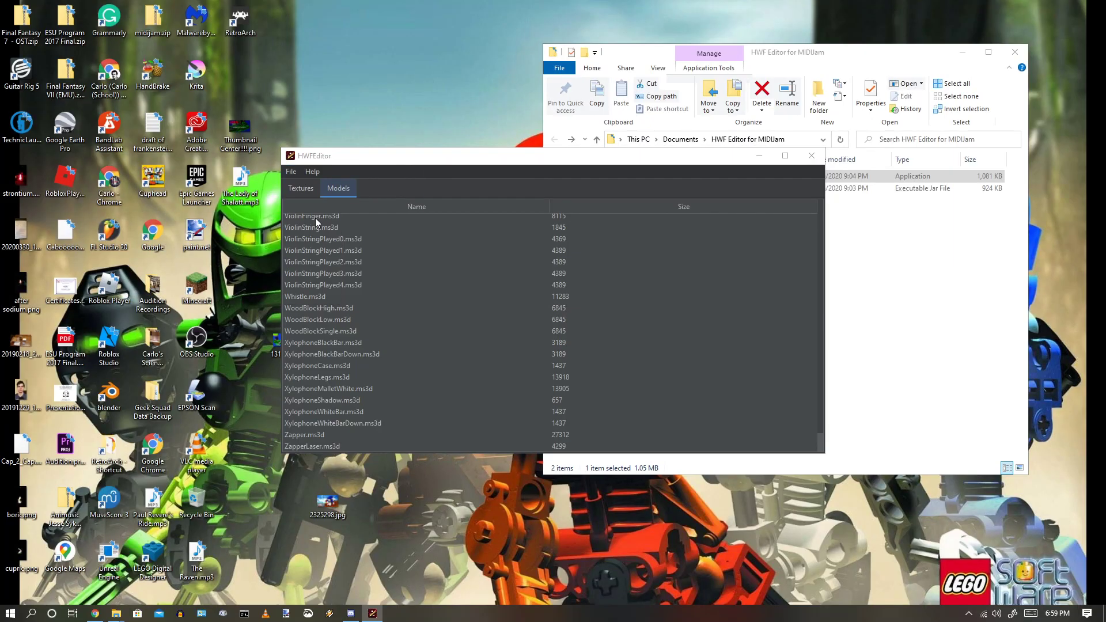
left_click_drag(680, 198, 683, 316)
left_click(450, 395)
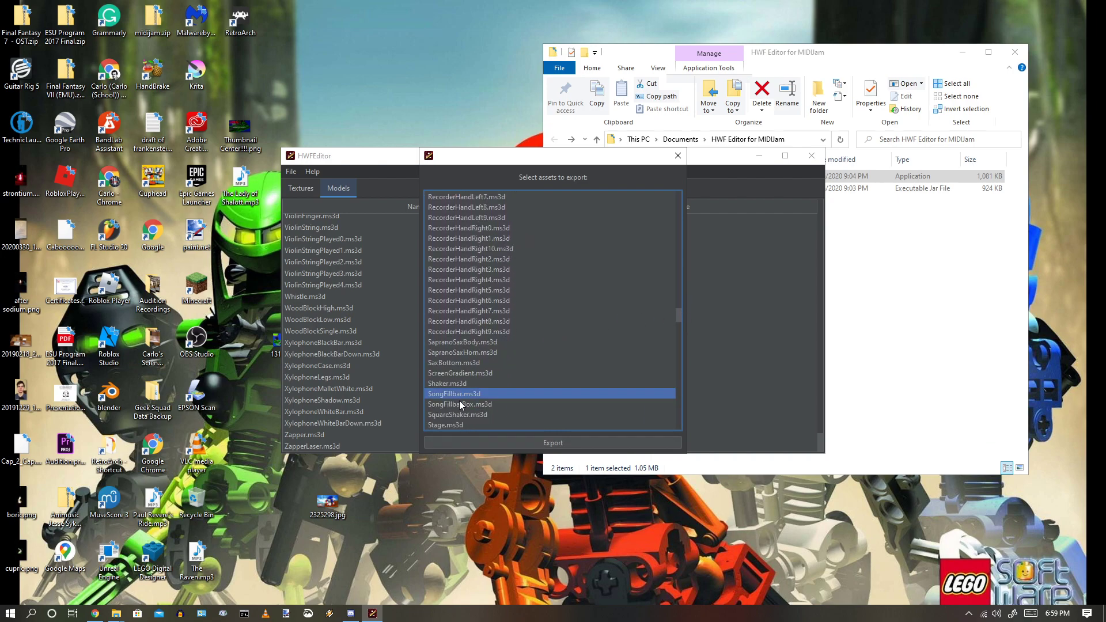
left_click(466, 407, "ctrl")
Export both models to the MIDIJam YouTube Example folder and dismiss the confirmation.
left_click(497, 442)
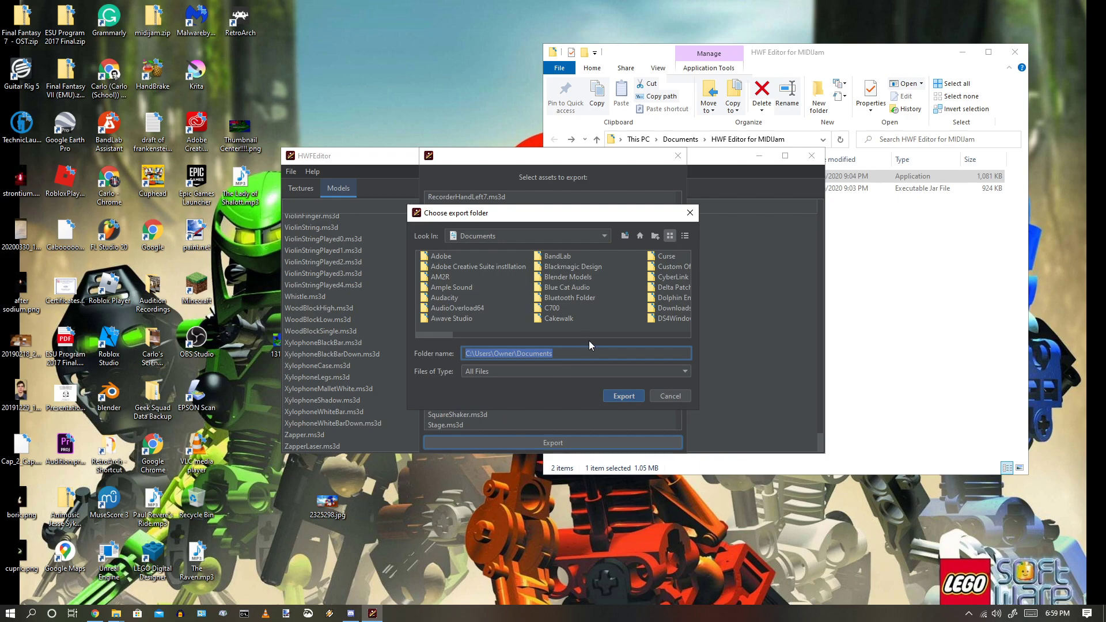
left_click_drag(701, 414, 828, 522)
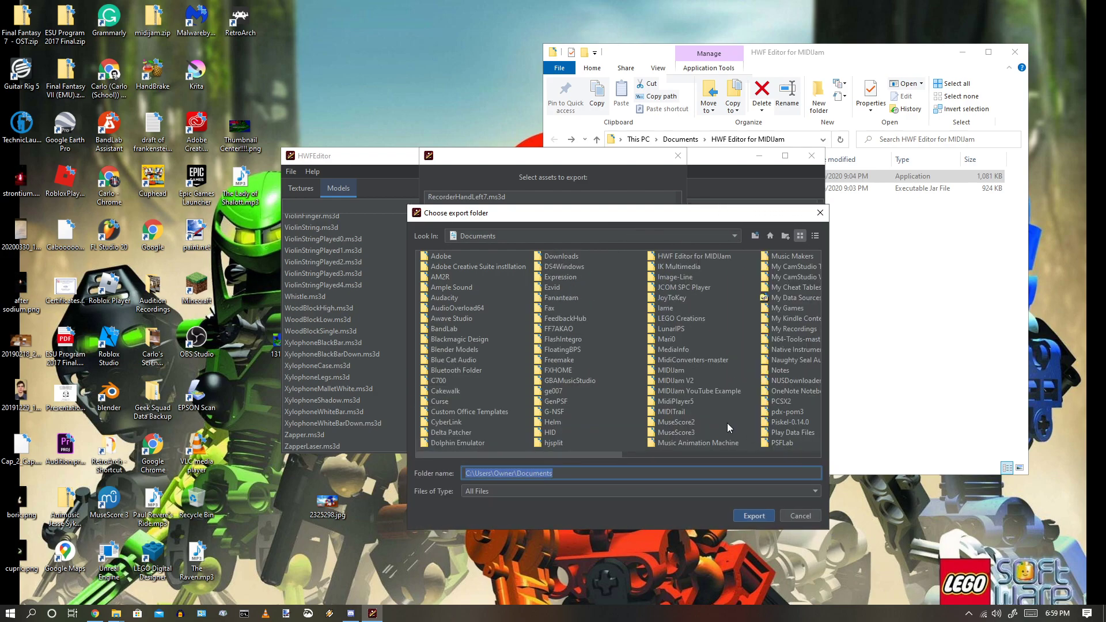
double_click(684, 390)
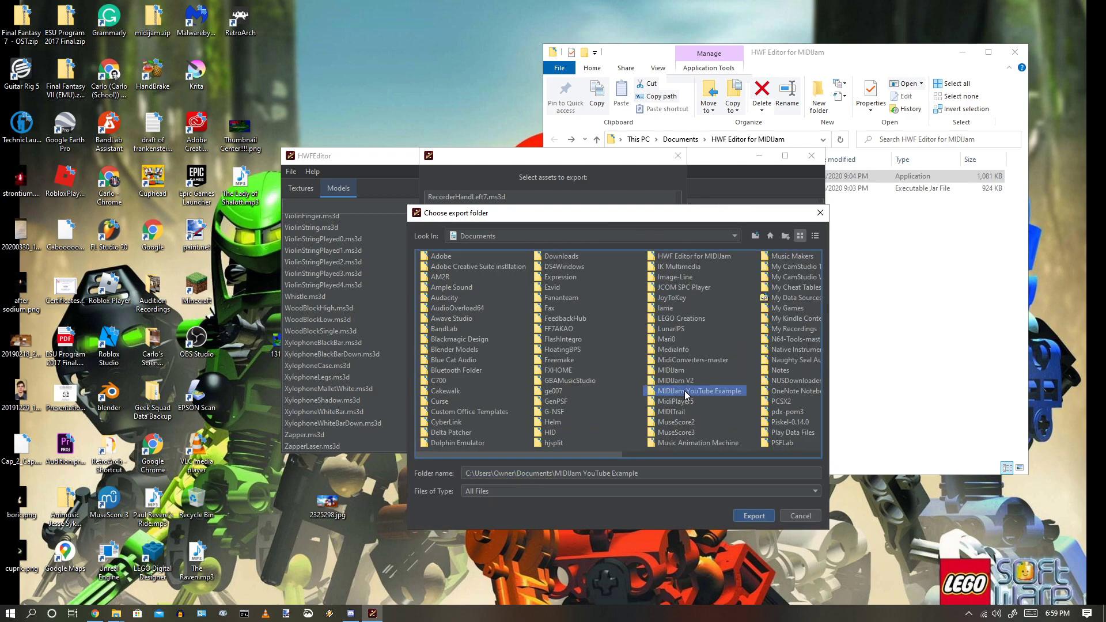
left_click(753, 516)
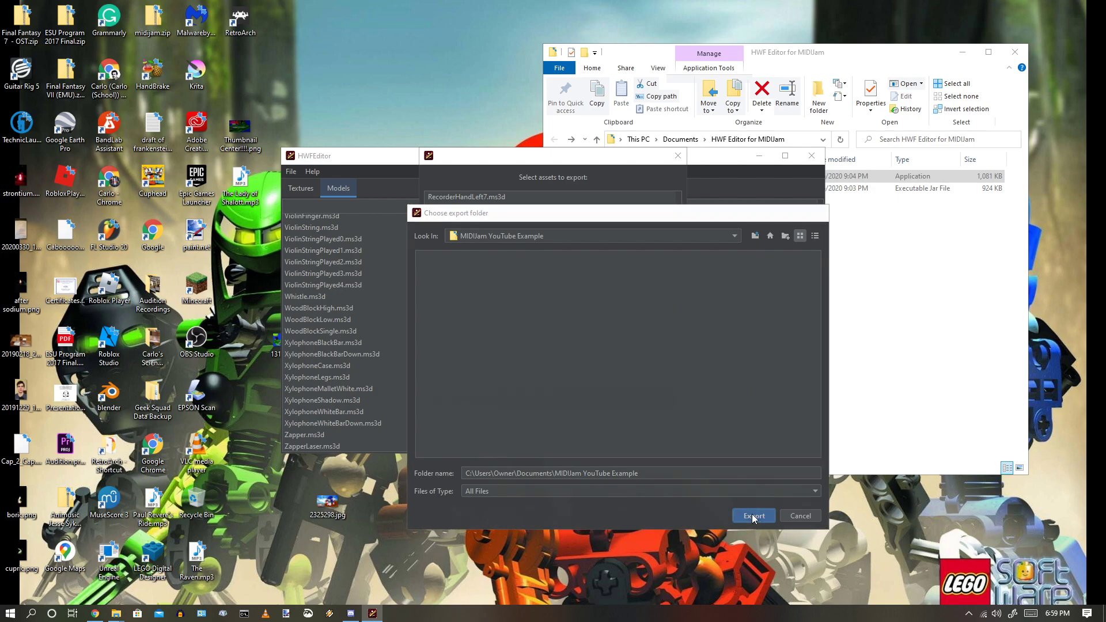
left_click(620, 328)
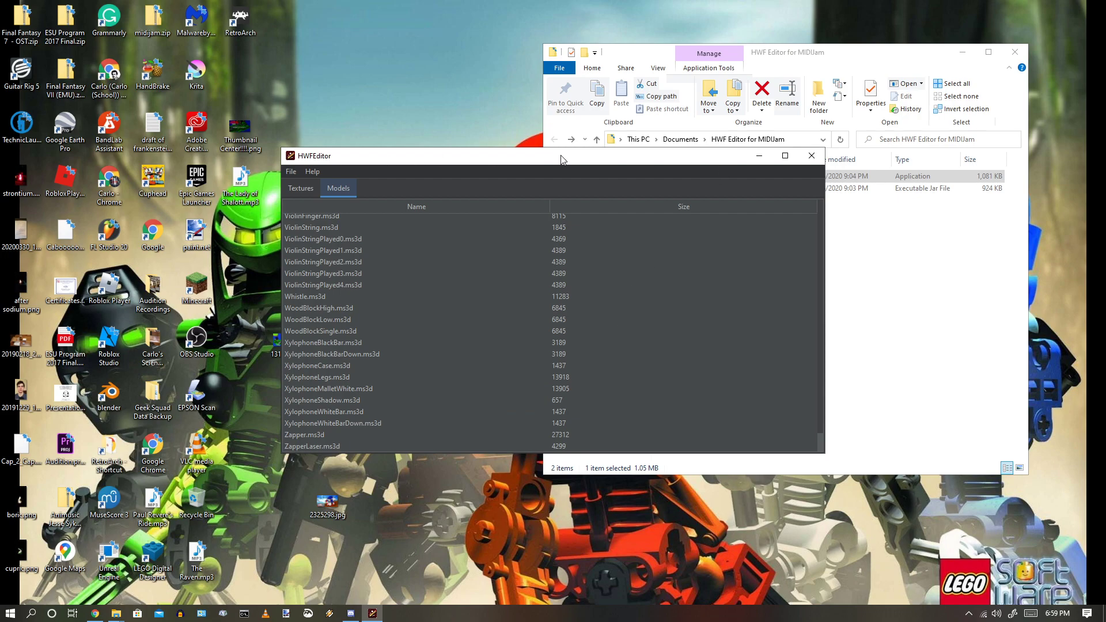
Close HWFEditor and open the MIDIJam YouTube Example folder in Explorer.
left_click(820, 159)
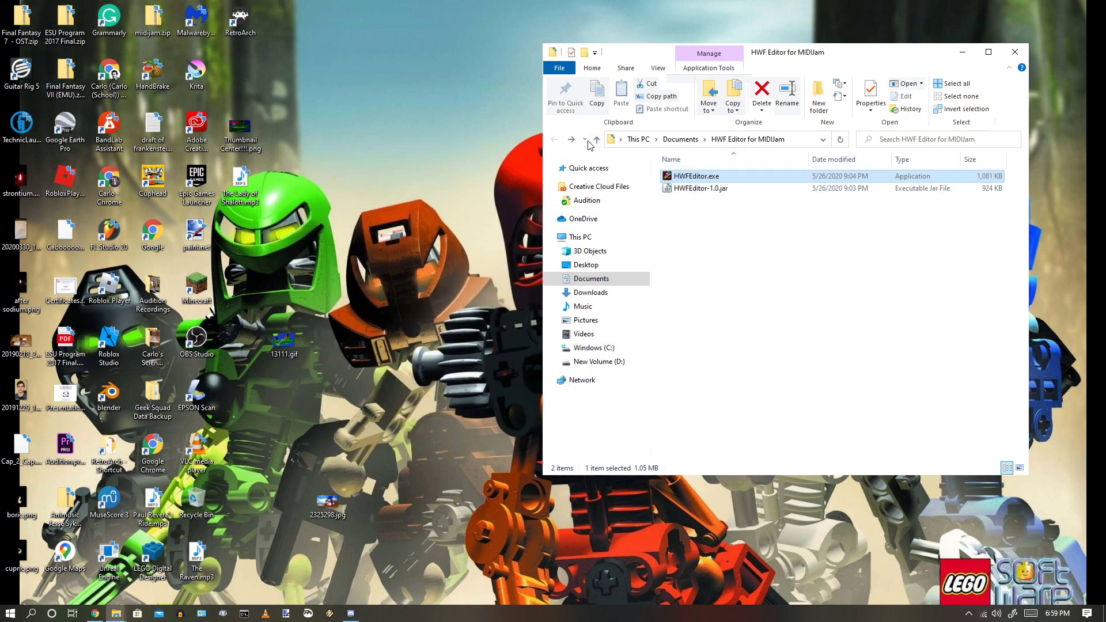
mouse_move(117, 611)
left_click(112, 557)
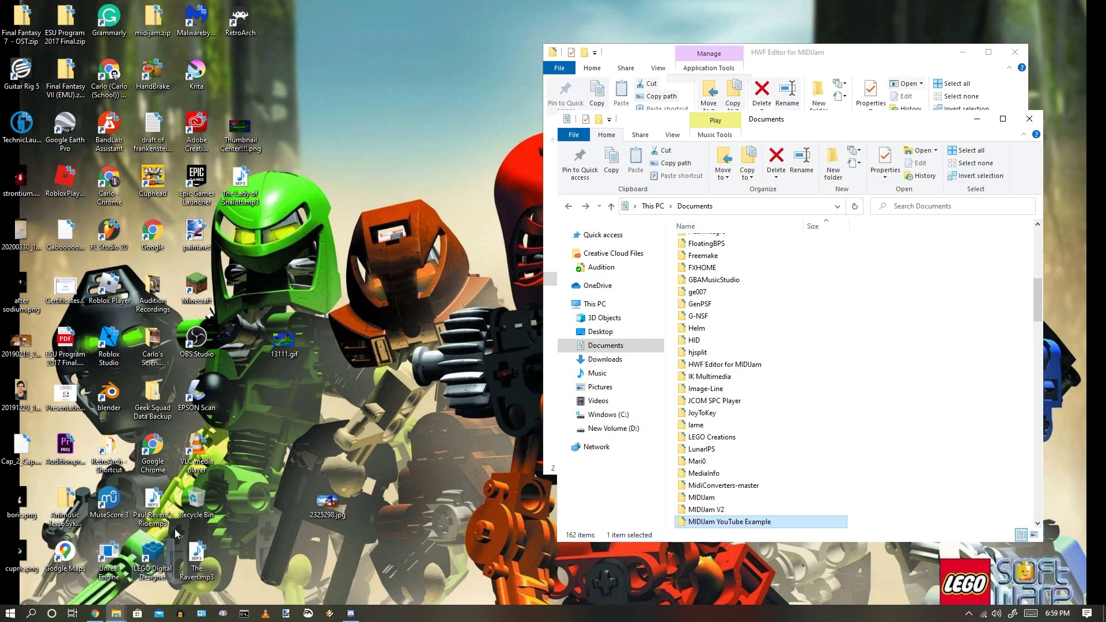
key("Return")
scroll(827, 341, "down", 10)
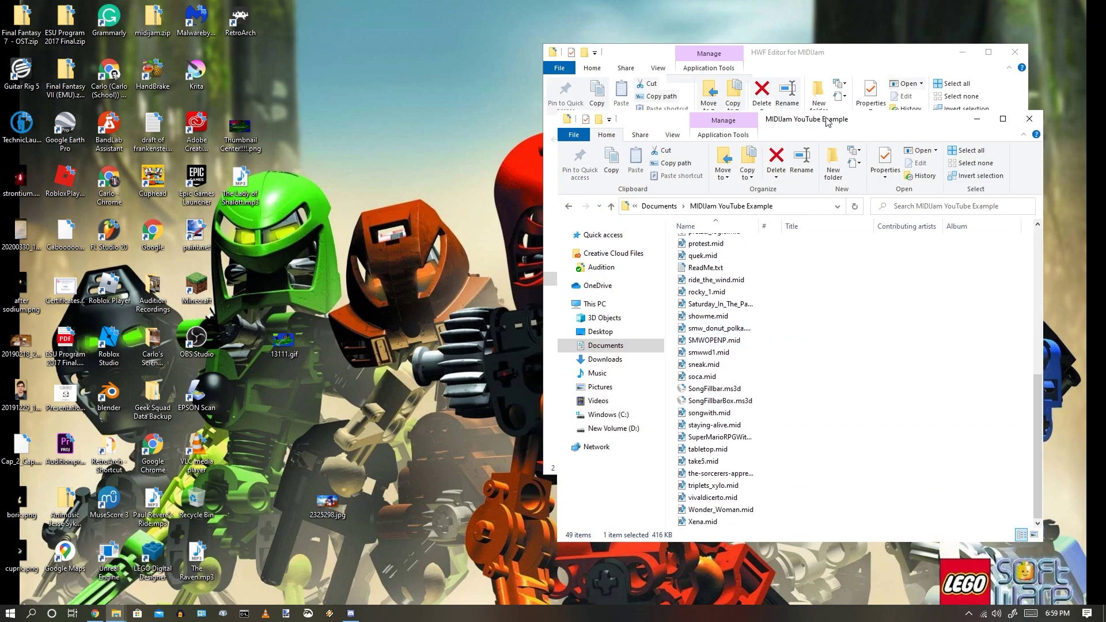
left_click_drag(766, 119, 262, 118)
Launch fragMOTION via search and dismiss the registration and trial prompts.
right_click(5, 608)
left_click(45, 548)
type("frag")
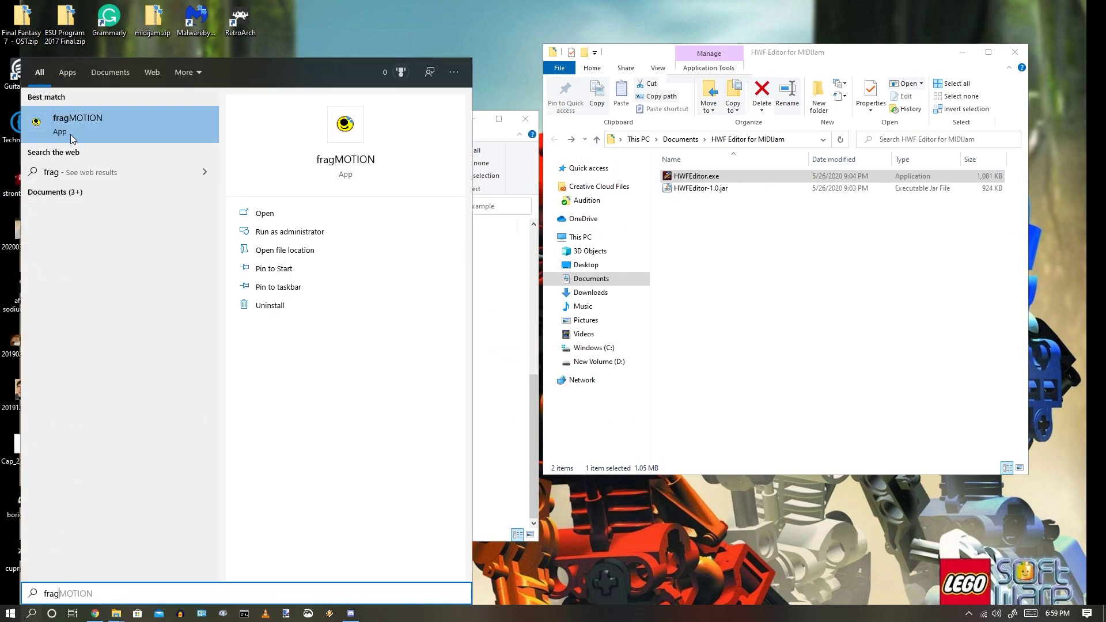
left_click(70, 133)
left_click(552, 357)
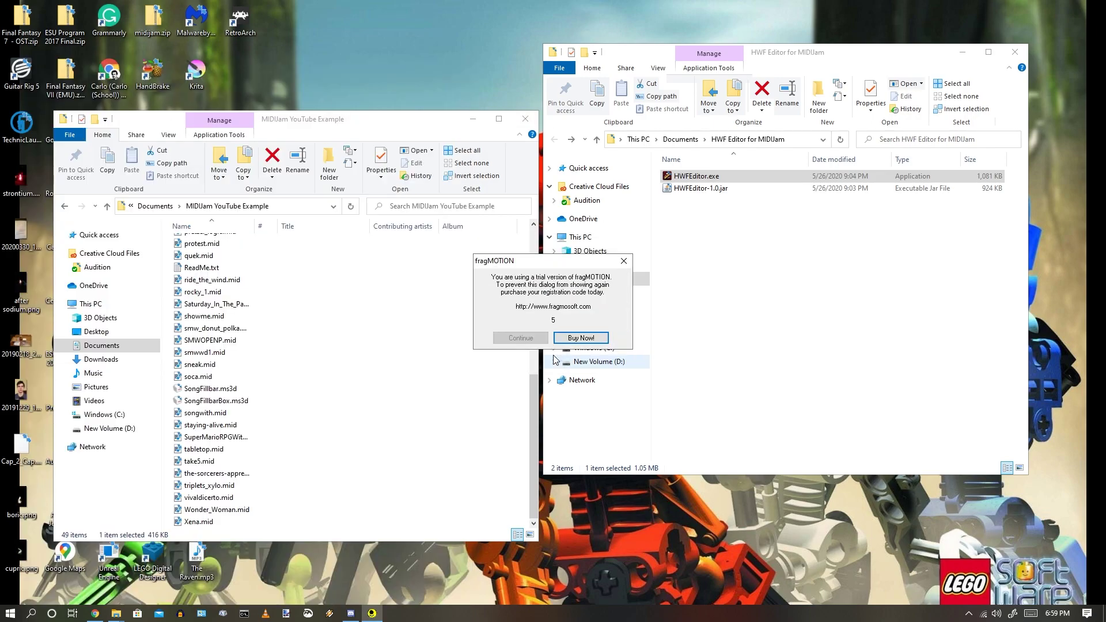
left_click(530, 336)
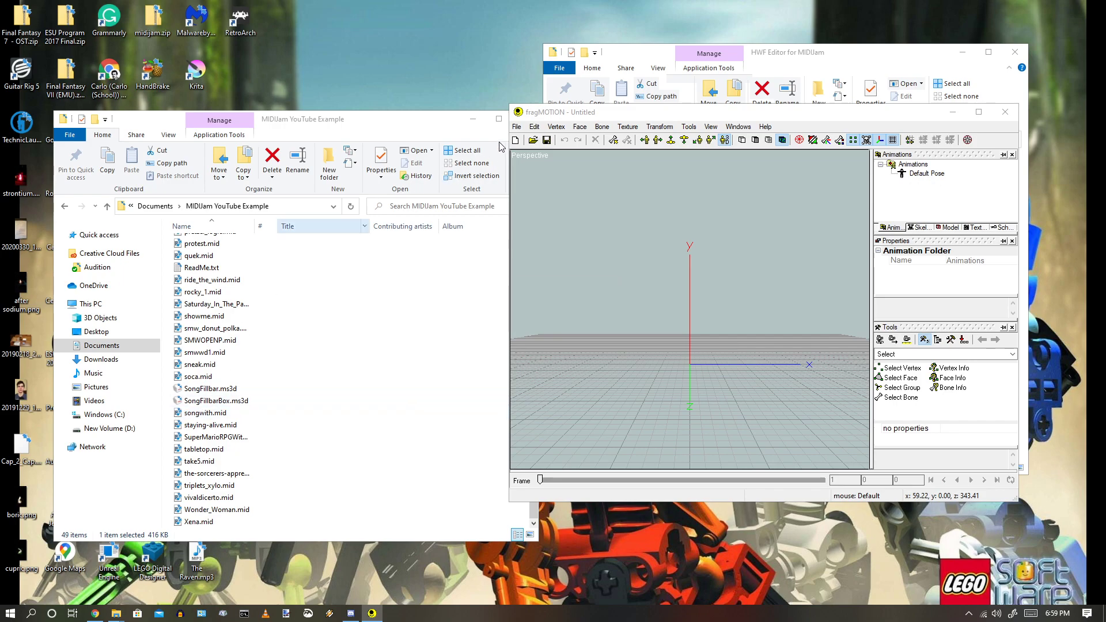
Use File > Open to load SongFillbar.ms3d from Documents\MIDIJam YouTube Example.
left_click(517, 126)
left_click(600, 146)
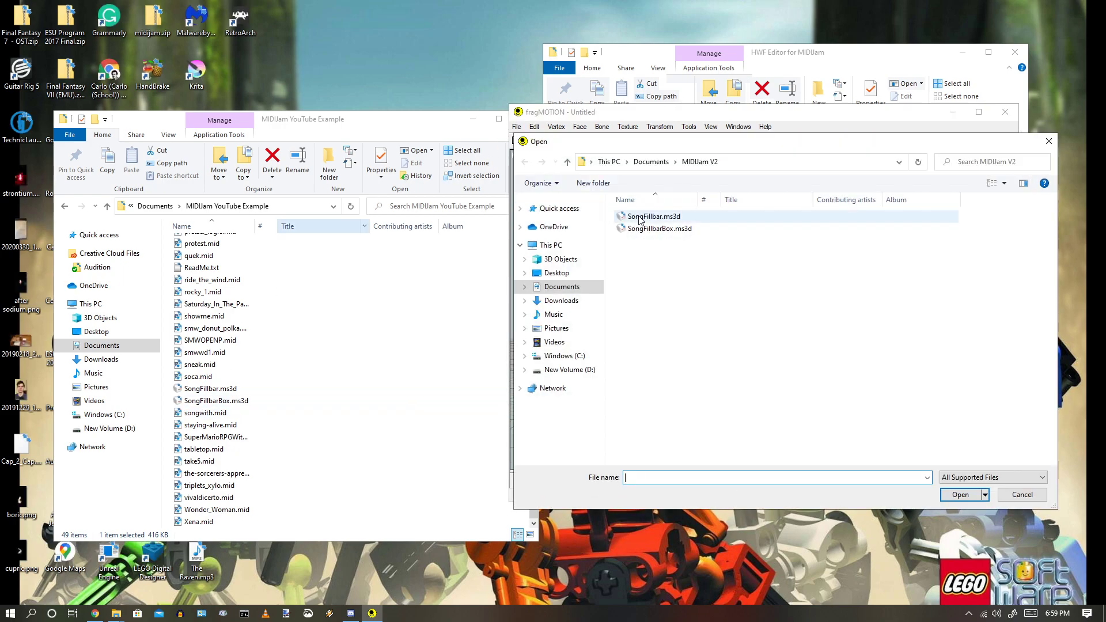
left_click(676, 162)
left_click_drag(808, 193, 802, 277)
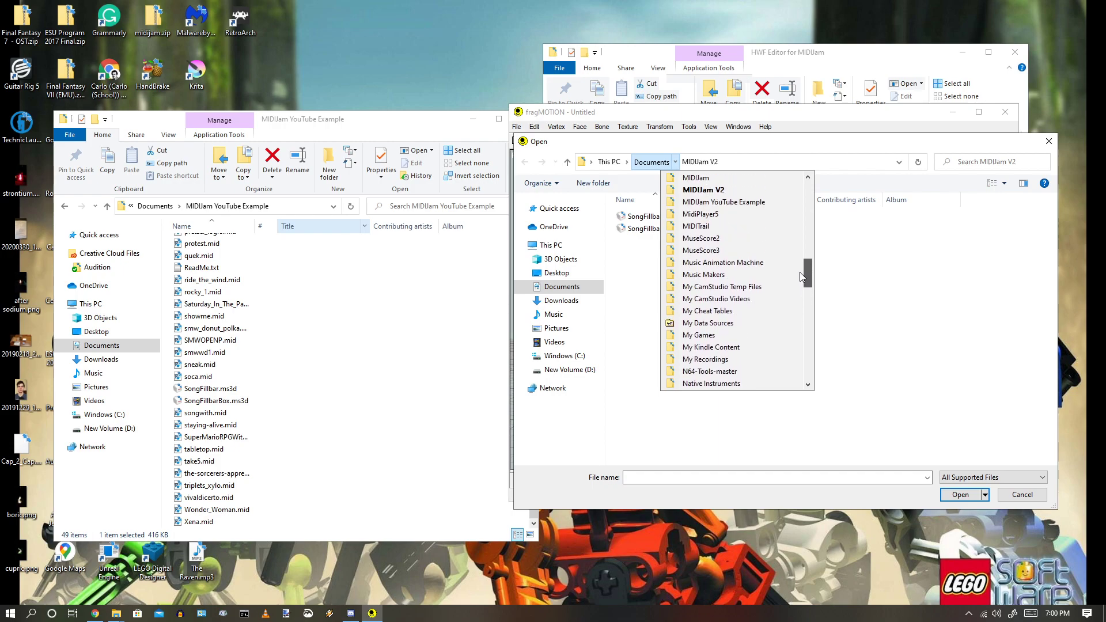
left_click(723, 201)
left_click(637, 218)
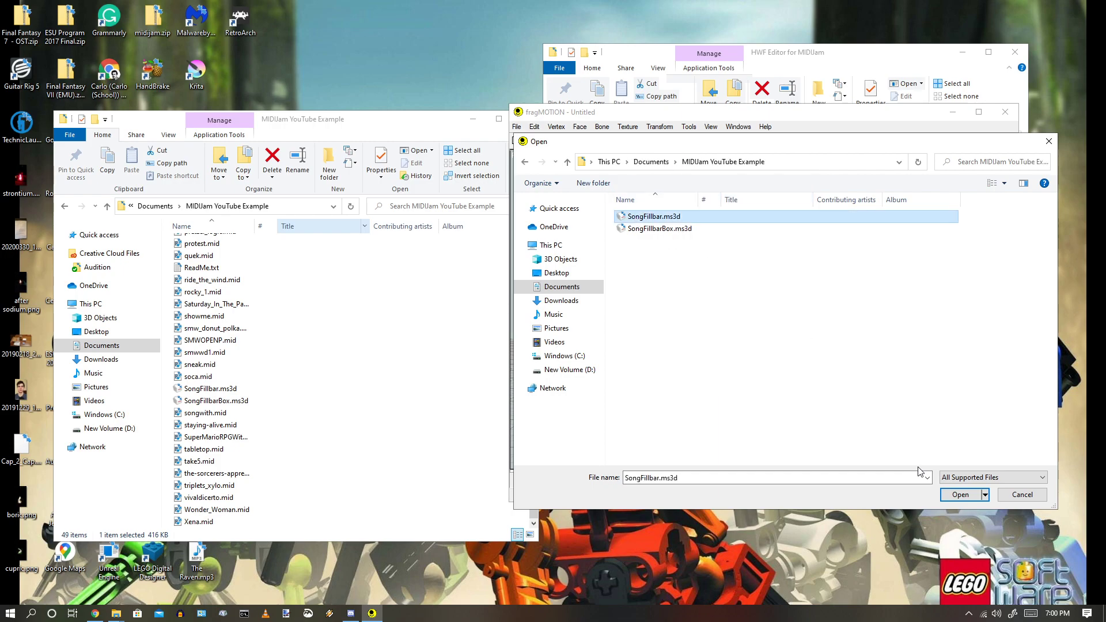
left_click(960, 494)
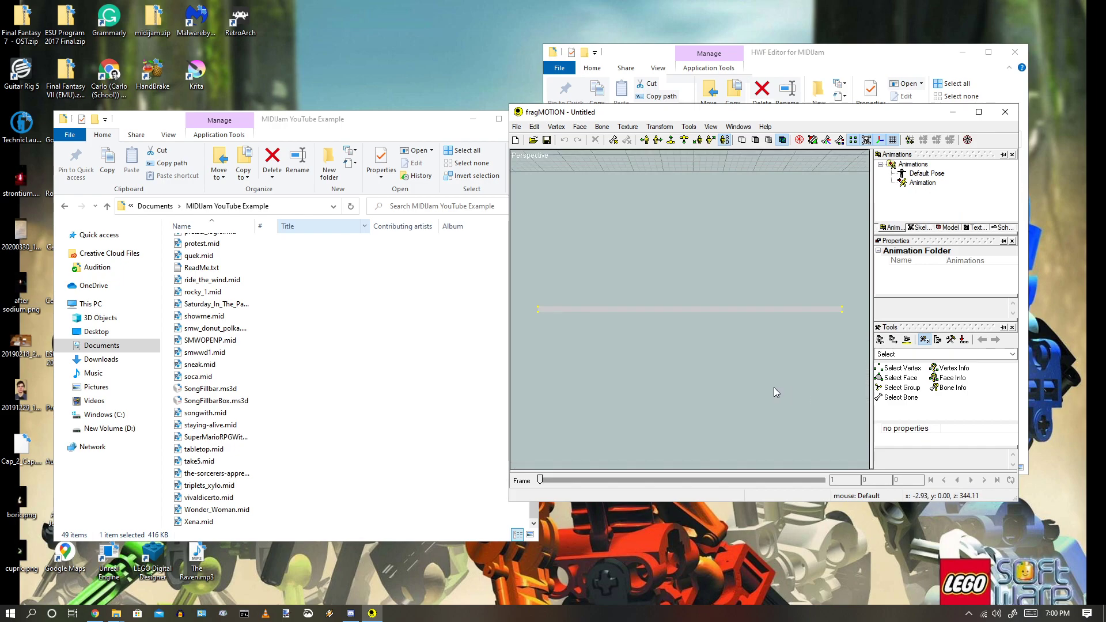
Export the model over SongFillbar.ms3d in Milkshape3D (.ms3d) format, confirming the replacement.
mouse_move(655, 340)
left_mouse_down()
mouse_move(672, 341)
mouse_move(659, 334)
left_mouse_up()
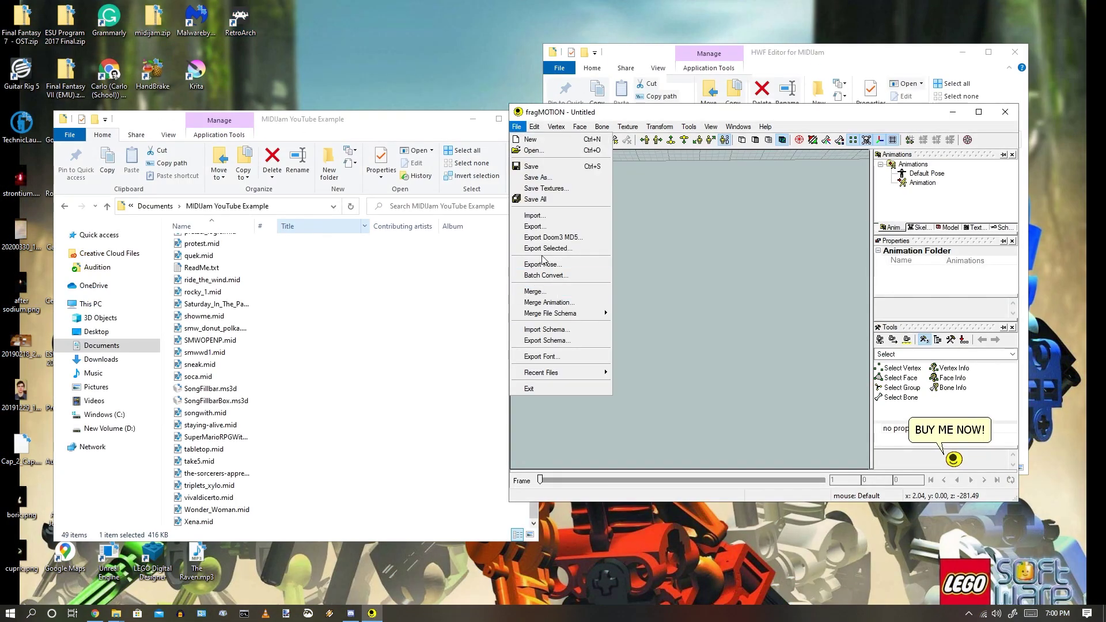
left_click(534, 226)
left_click(643, 469)
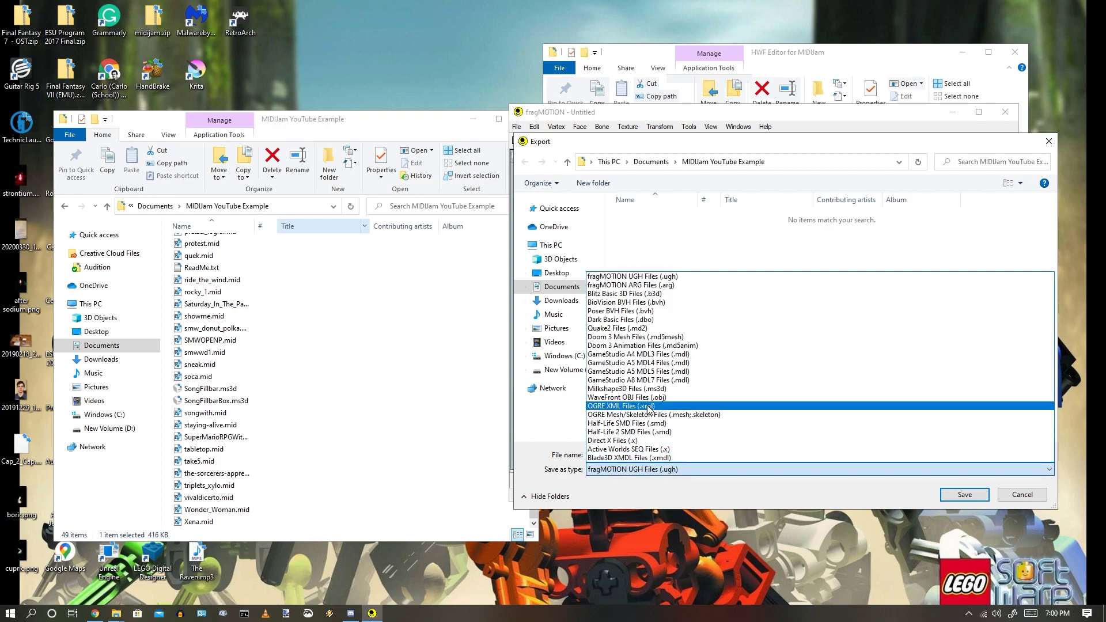
left_click(654, 392)
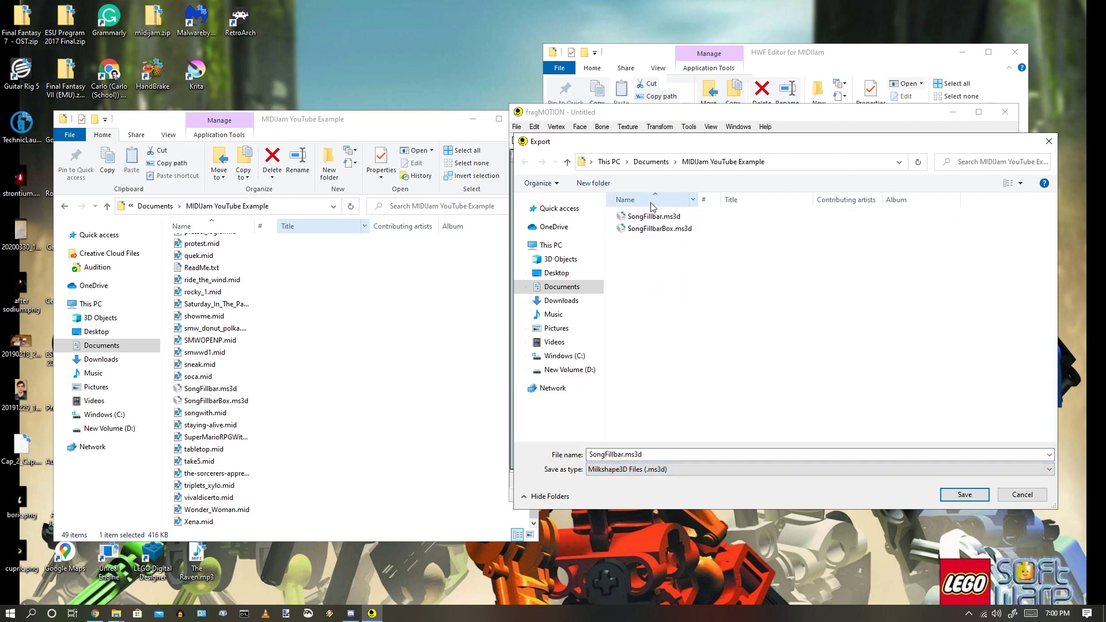
left_click(681, 218)
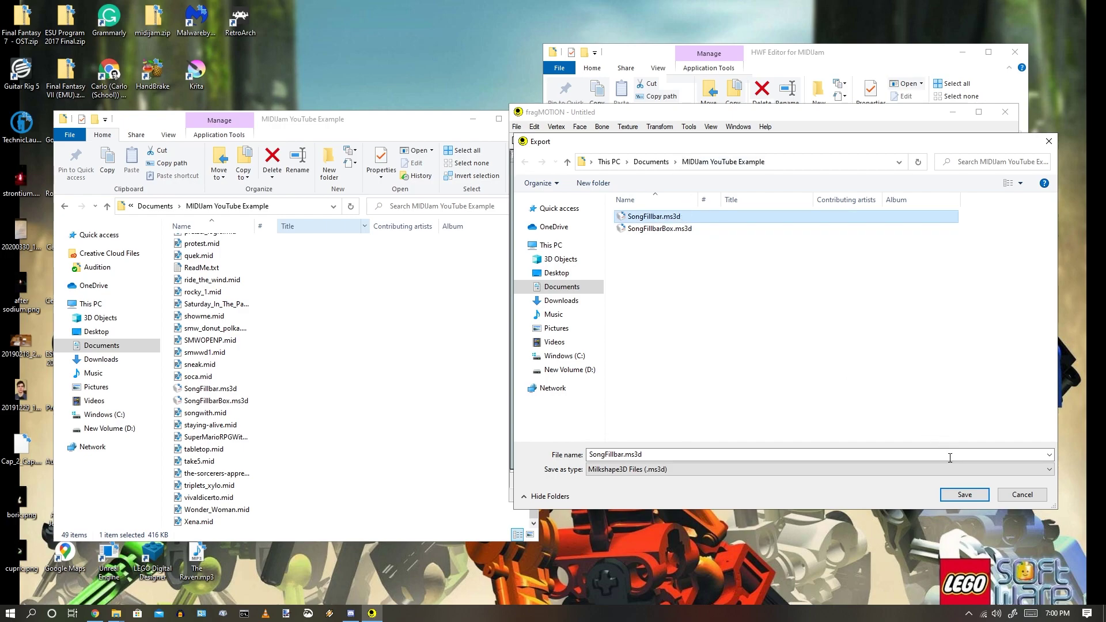
left_click(962, 495)
left_click(585, 309)
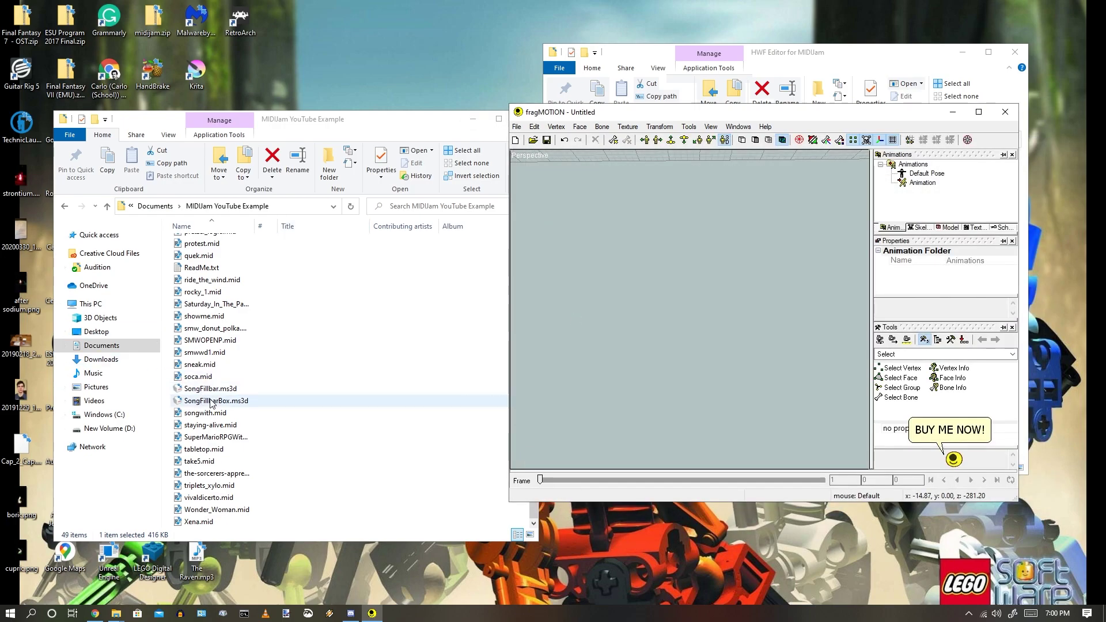
Open SongFillbarBox.ms3d in fragMOTION, discarding unsaved changes to the current model.
left_click(515, 127)
left_click(533, 152)
left_click(645, 229)
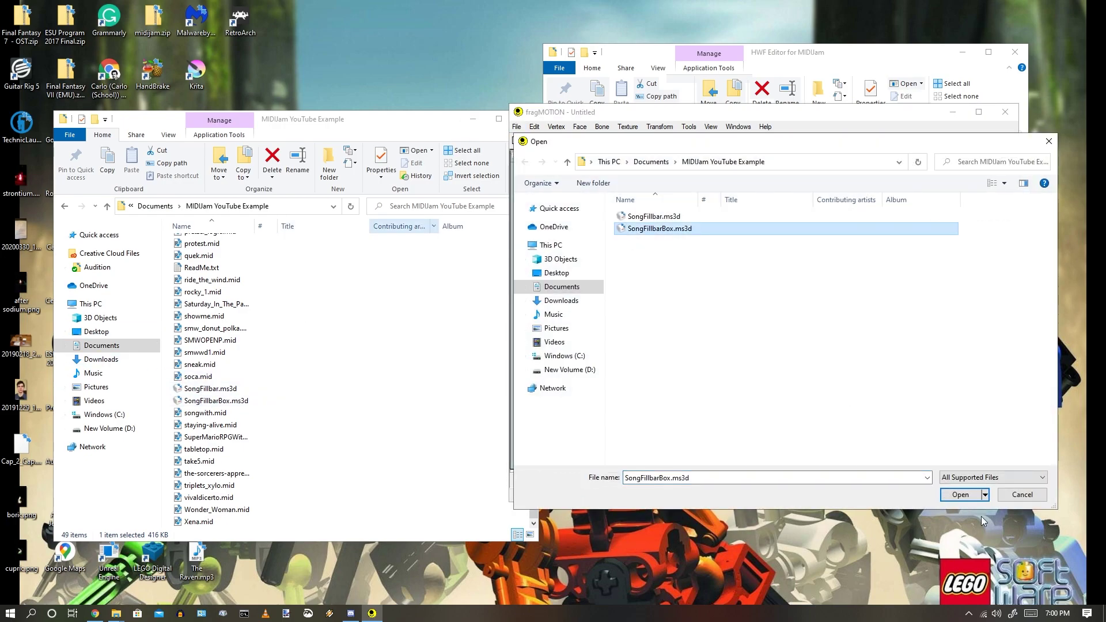
left_click(961, 495)
left_click(557, 347)
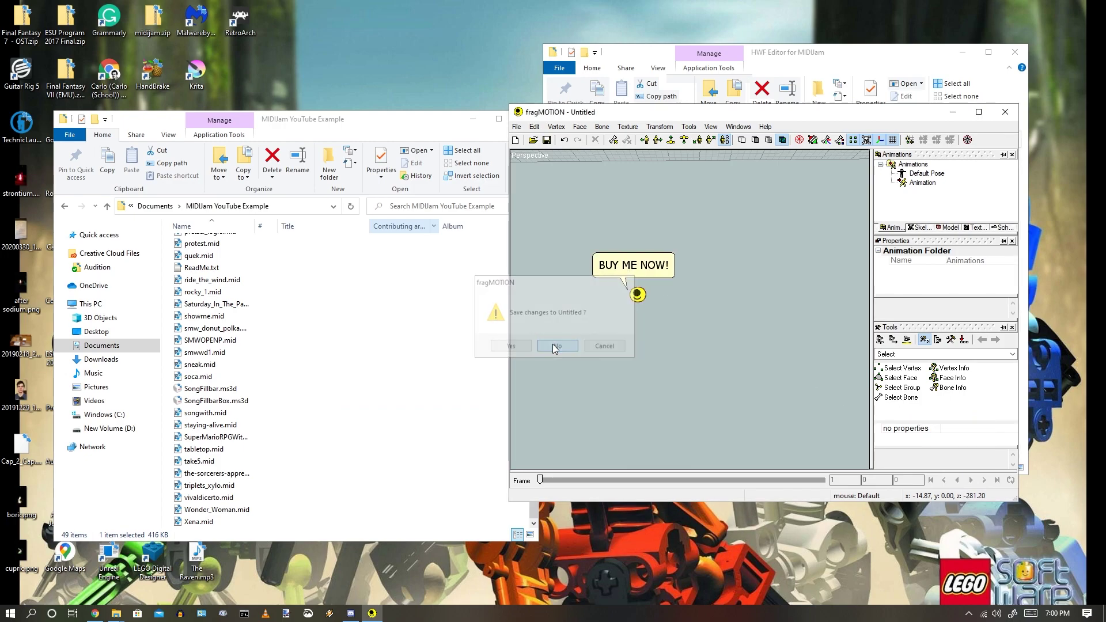
Select the whole fill-bar model, close the stray purchase page, and delete the geometry.
key("ctrl+a")
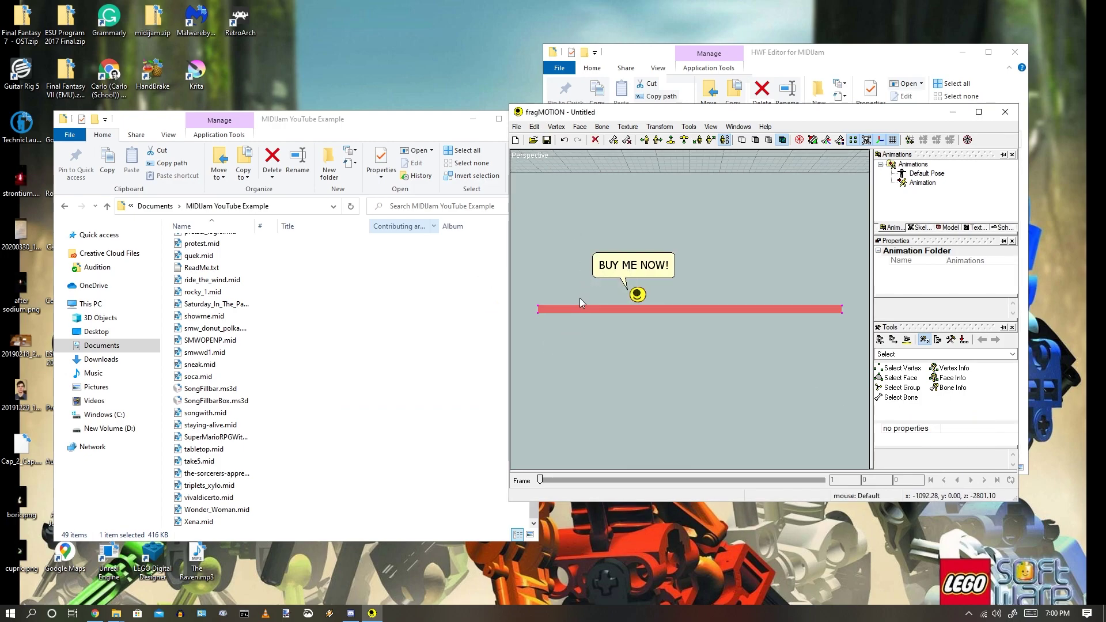
left_click(653, 269)
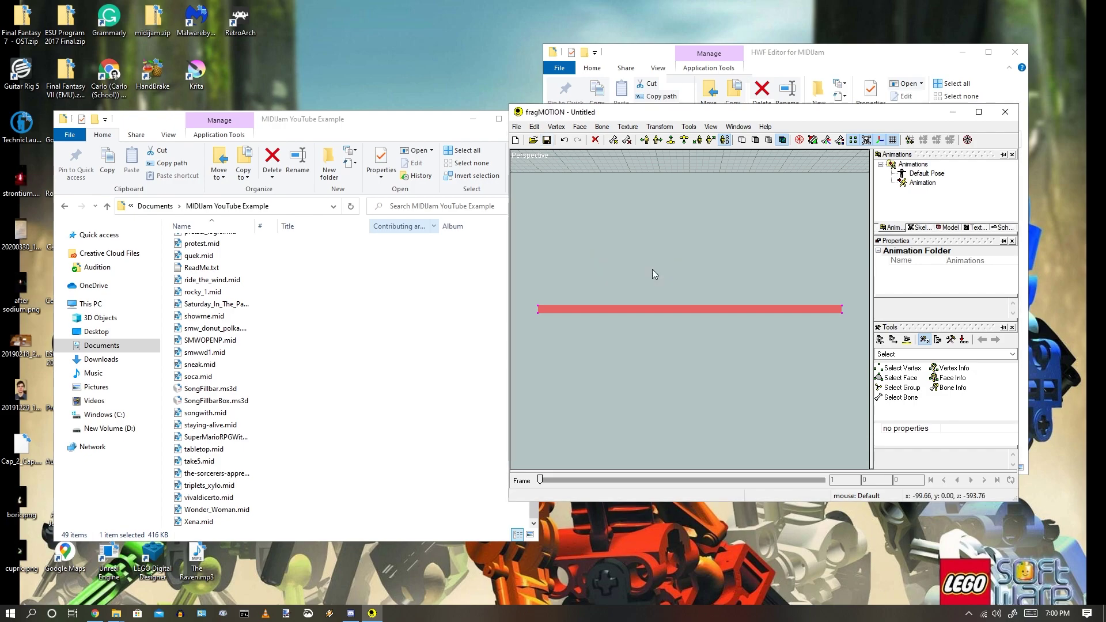
key("ctrl+w")
left_click(940, 135)
left_click_drag(806, 112, 788, 160)
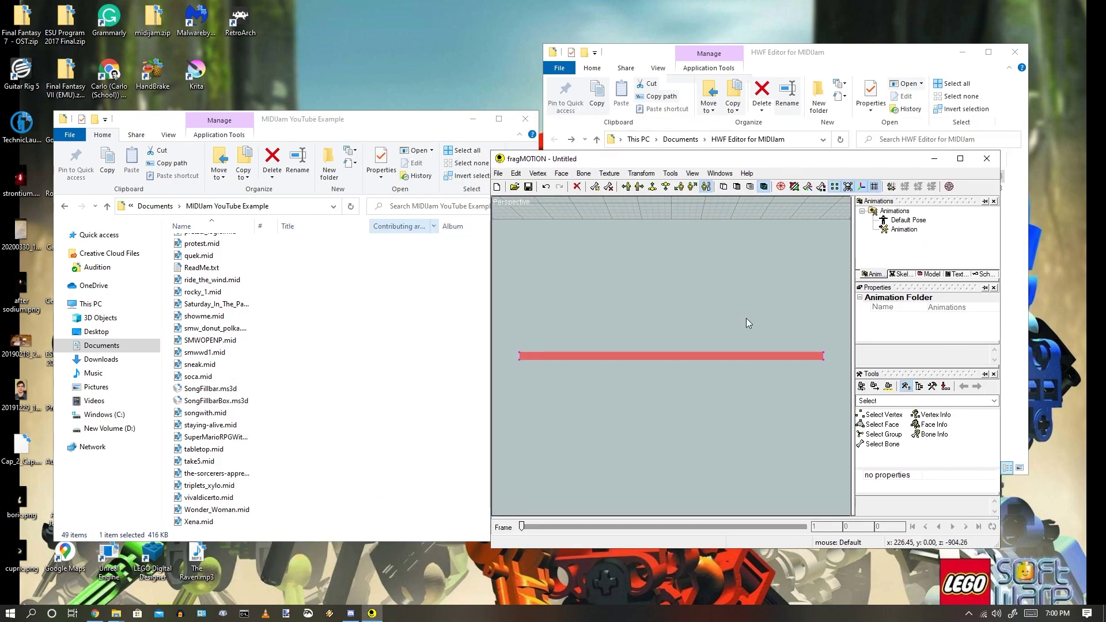
key("Delete")
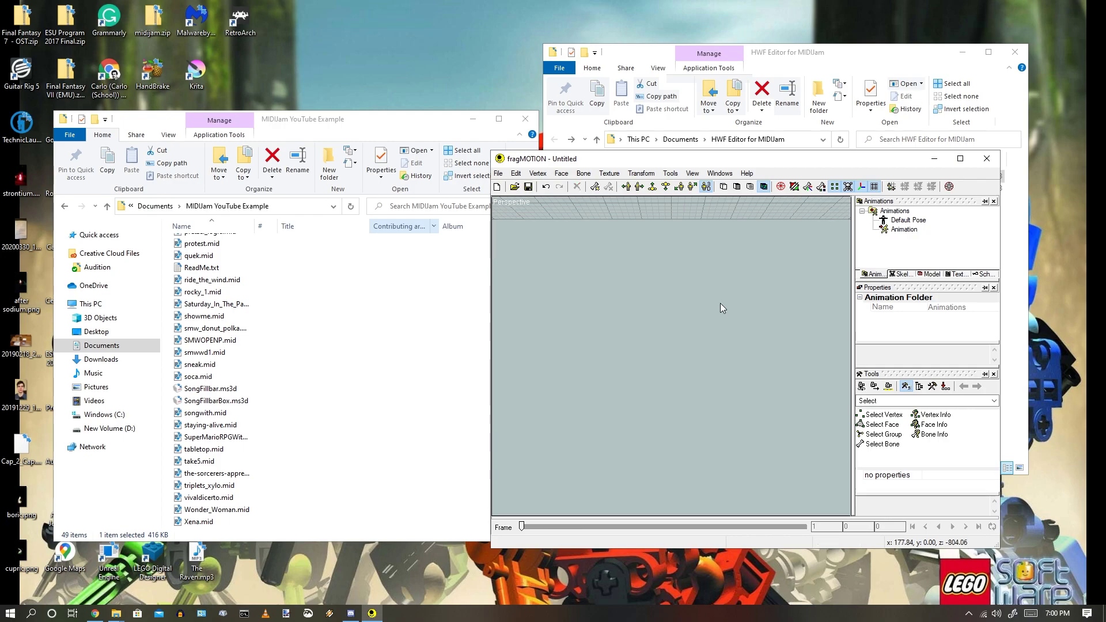
Export the emptied model, overwriting SongFillbarBox.ms3d.
left_click(499, 174)
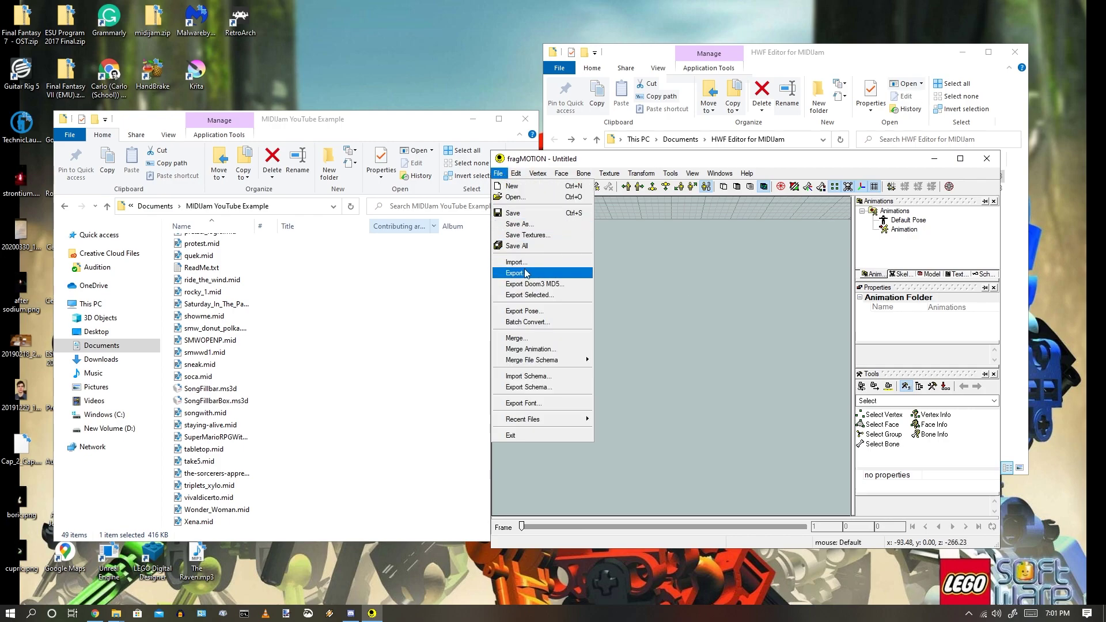
left_click(527, 274)
left_click(946, 541)
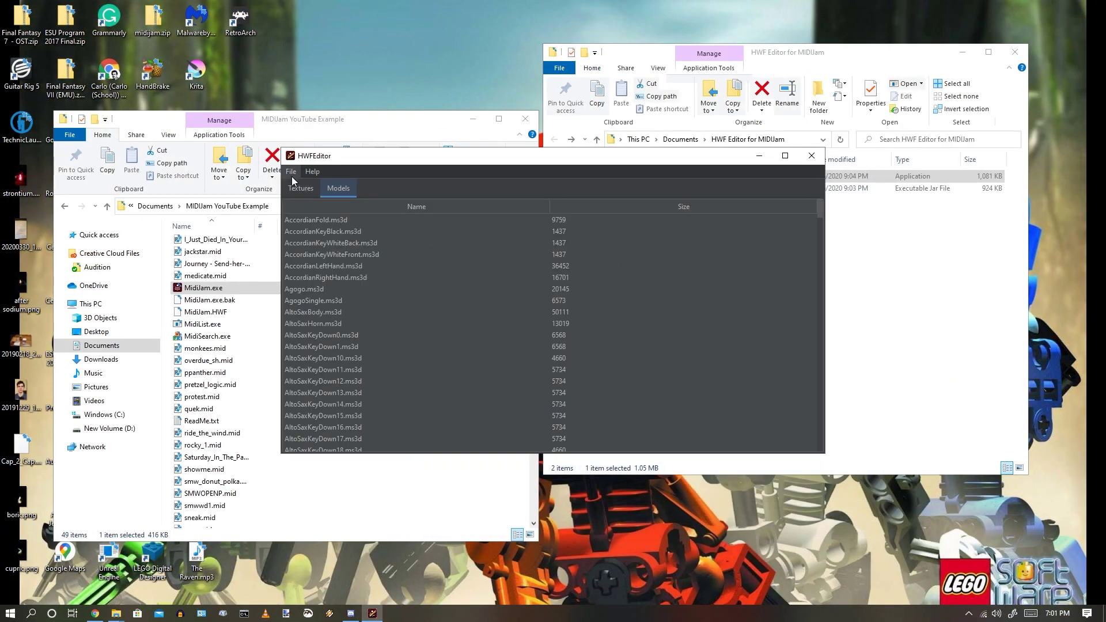
Import SongFillbar.ms3d and SongFillbarBox.ms3d from the MIDIJam YouTube Example folder into the archive.
left_click(291, 172)
left_click(303, 209)
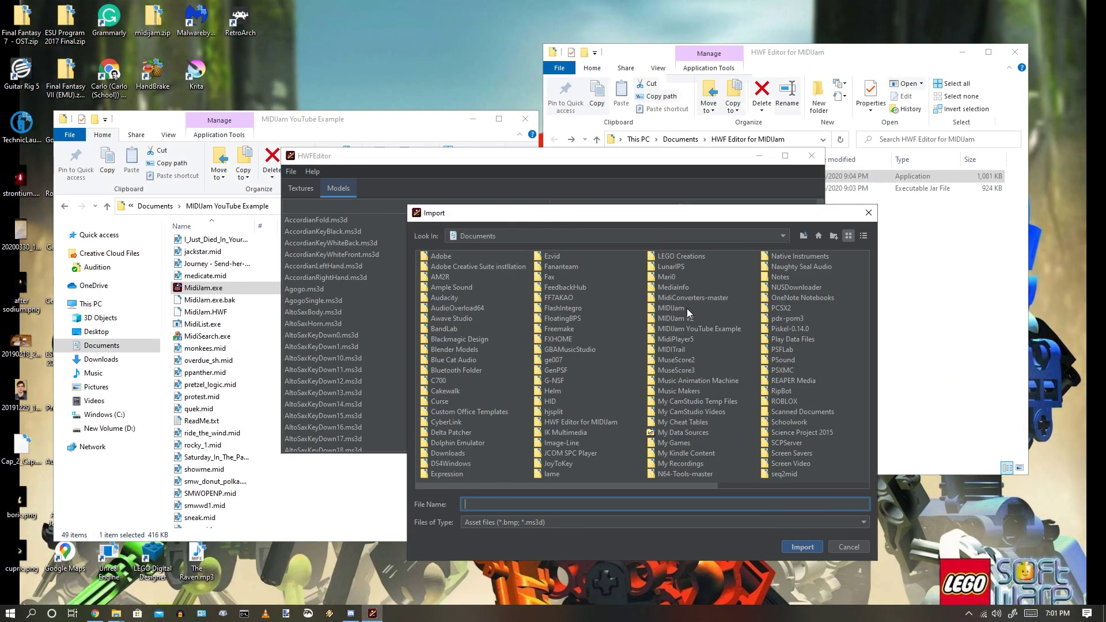
left_click(689, 329)
double_click(689, 326)
left_click(435, 268)
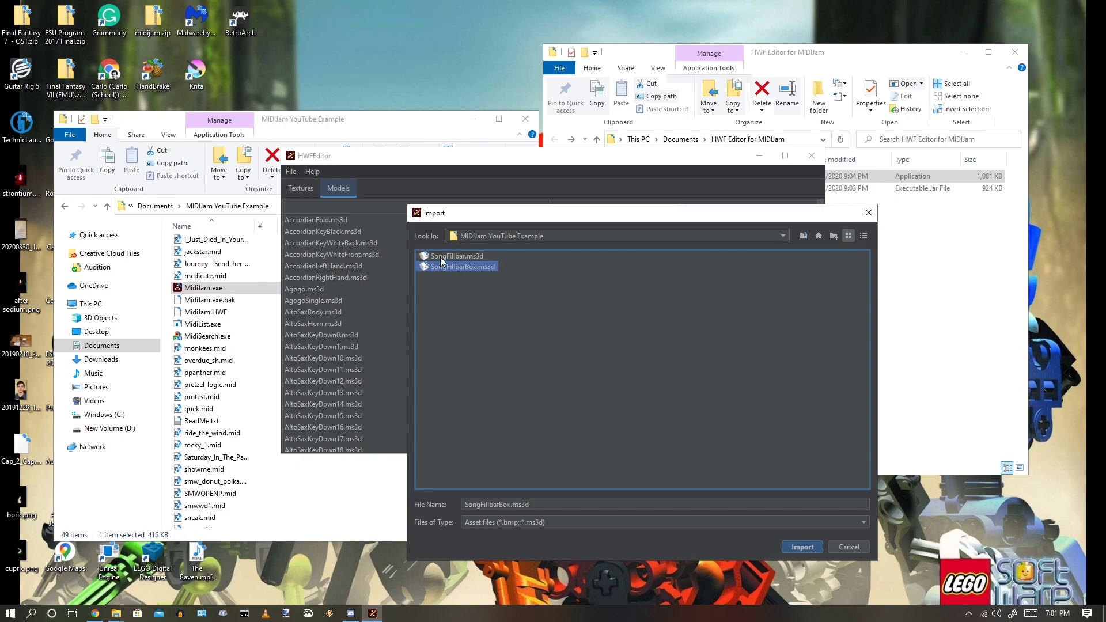
left_click(440, 257, "shift")
left_click(801, 547)
left_click(588, 329)
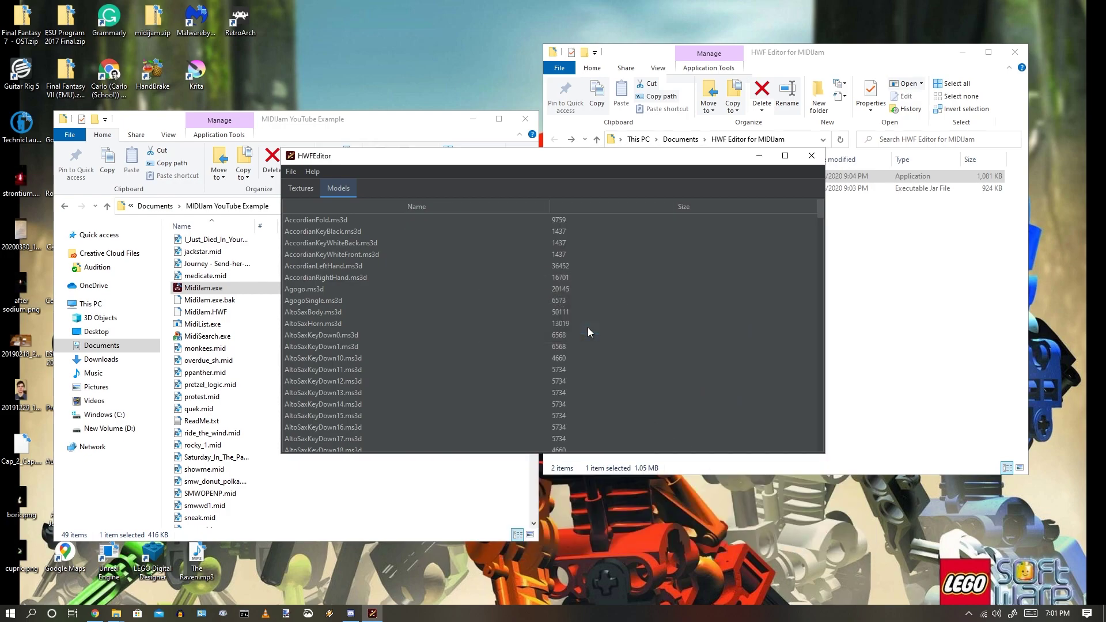
Switch HWFEditor to the texture list and select Font1.bmp.
left_click(293, 172)
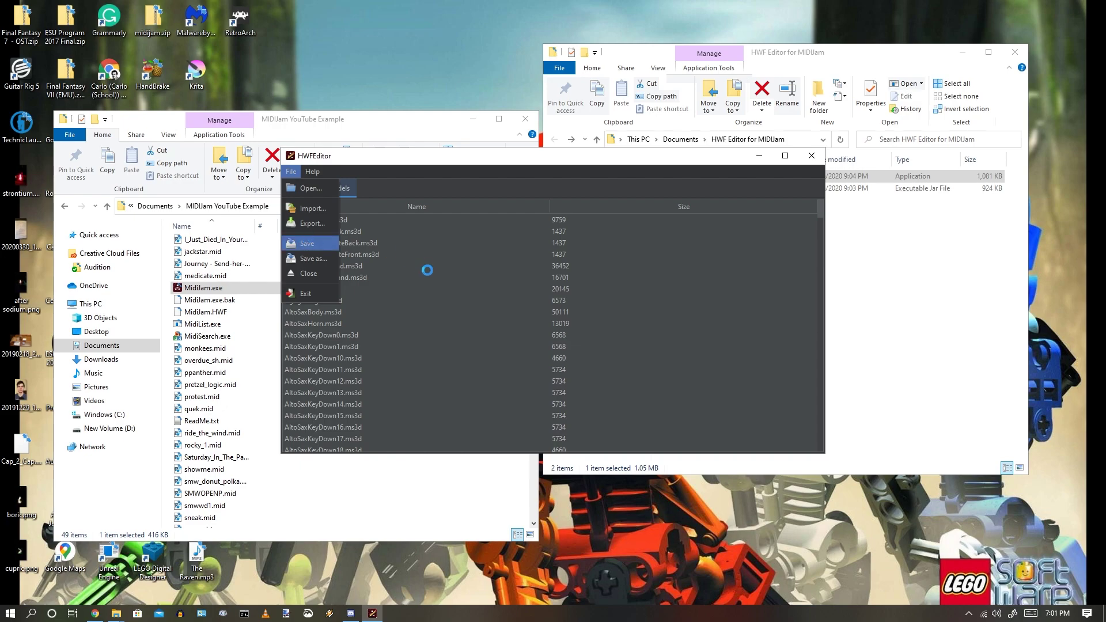
left_click(300, 188)
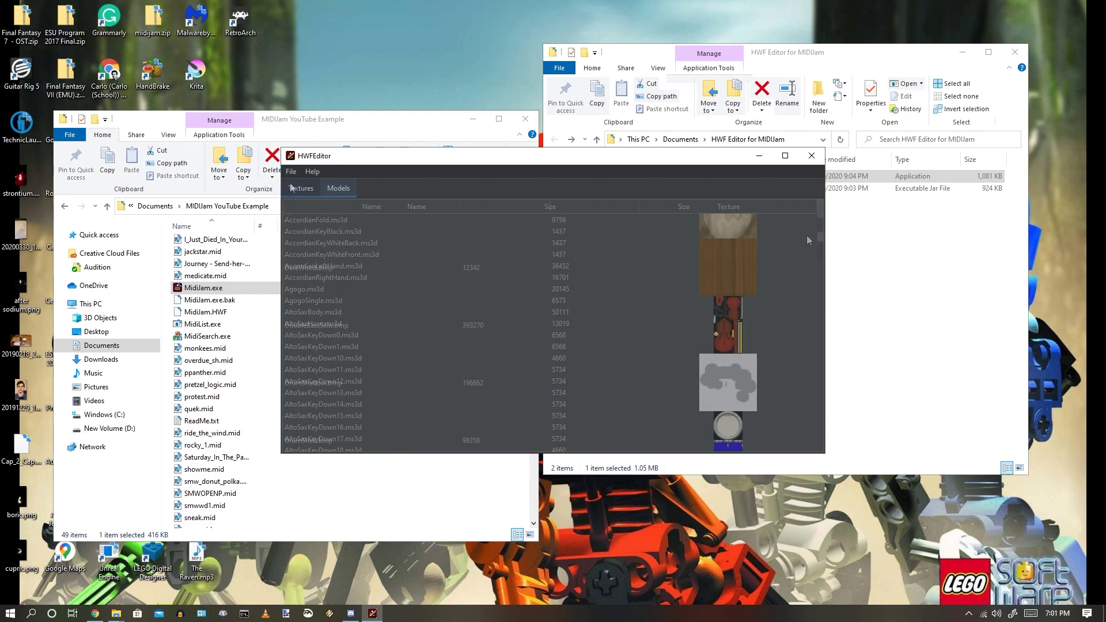
scroll(814, 238, "down", 10)
scroll(822, 252, "down", 5)
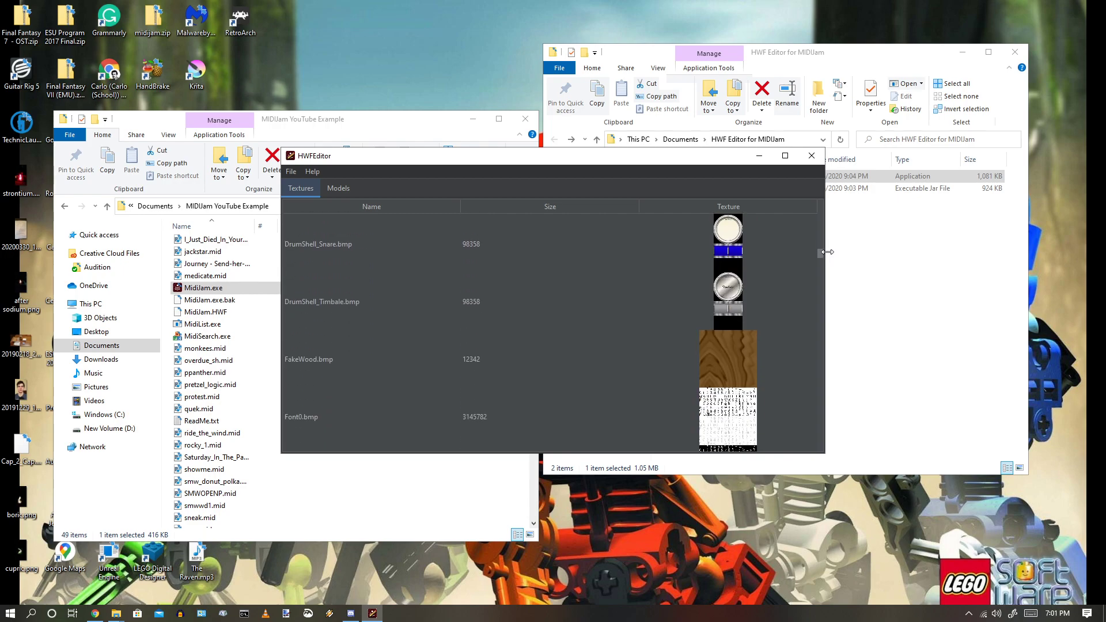
left_click(754, 291)
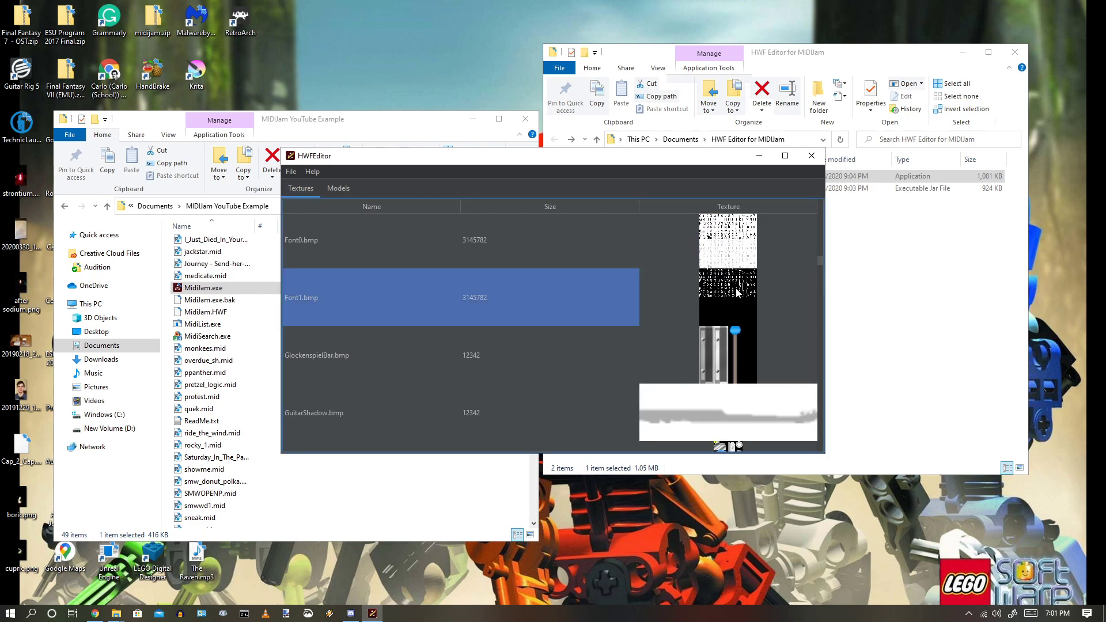
Export both font textures, Font0.bmp and Font1.bmp, to the MIDIJam YouTube Example folder.
left_click(294, 174)
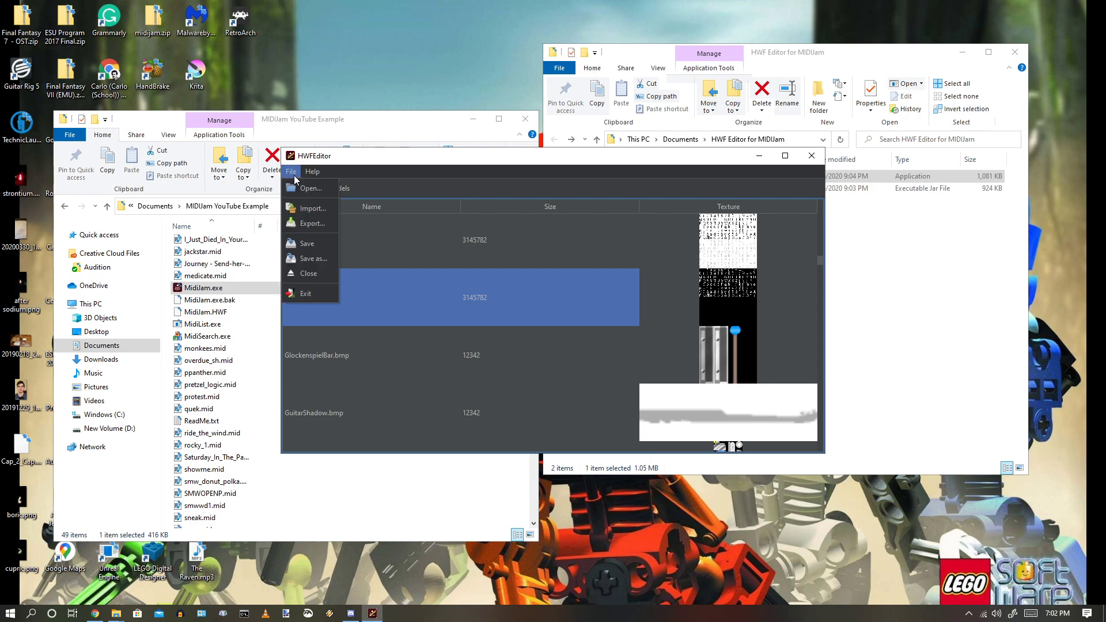
left_click(304, 224)
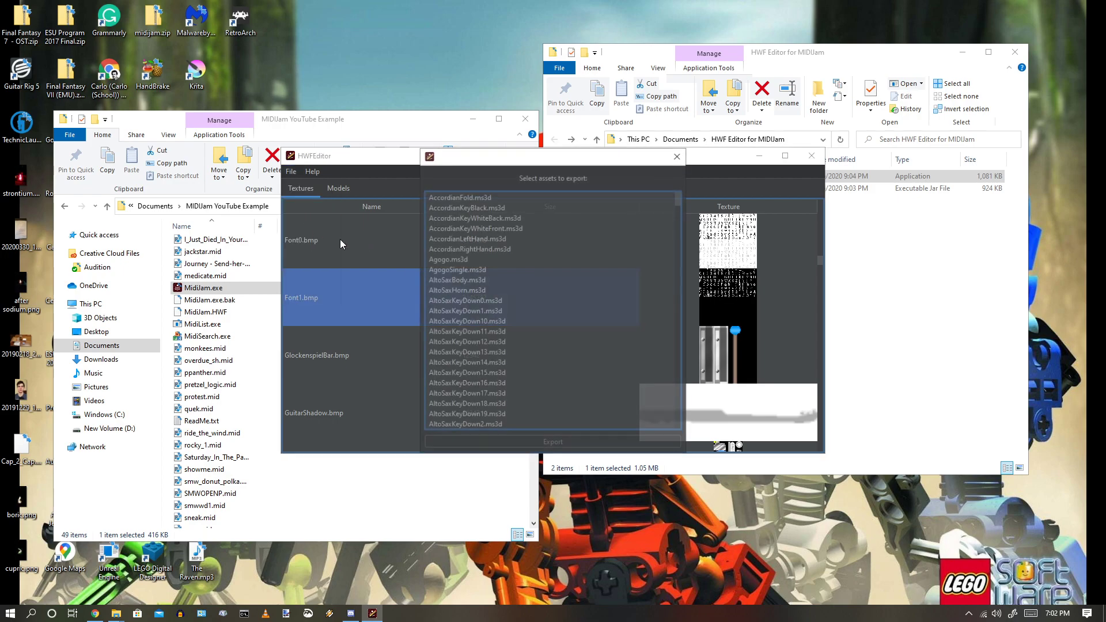
left_click_drag(676, 198, 687, 375)
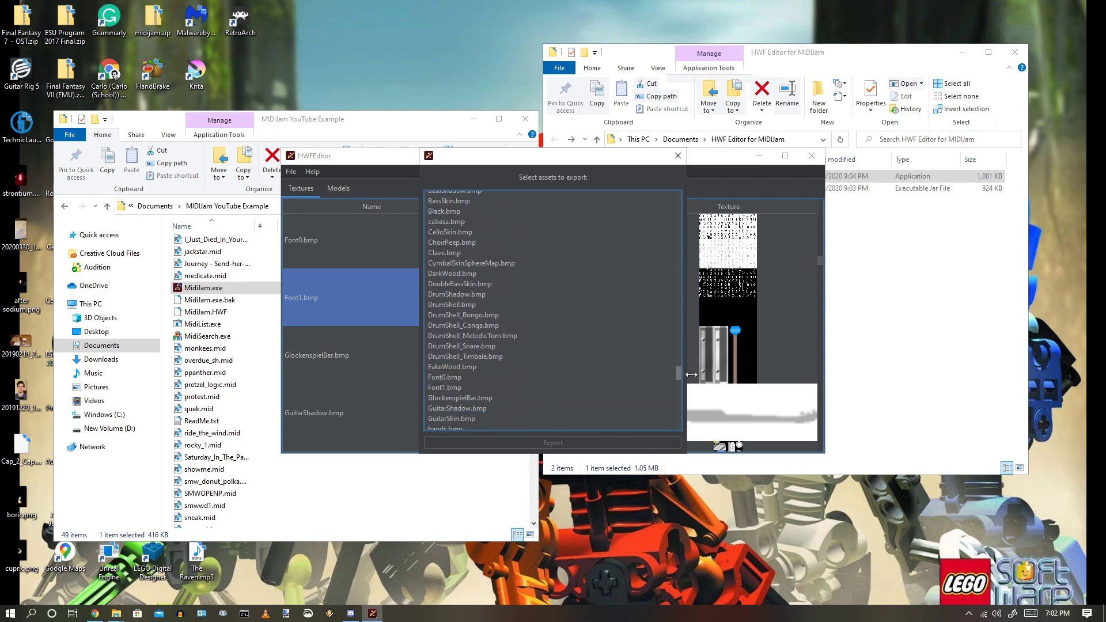
left_click(428, 326)
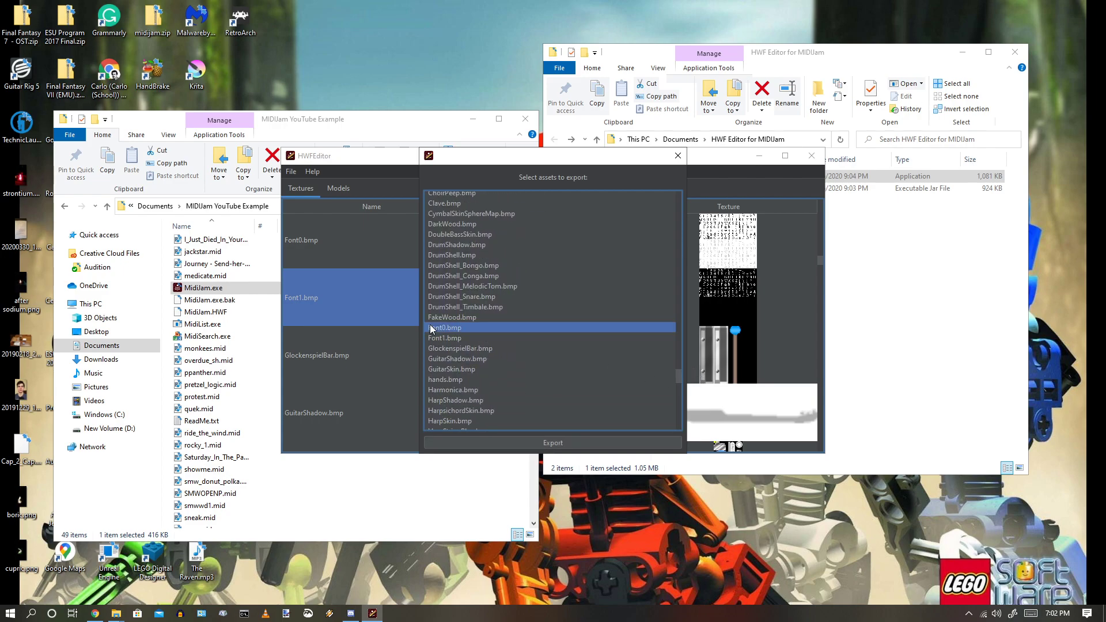
left_click(436, 338, "ctrl")
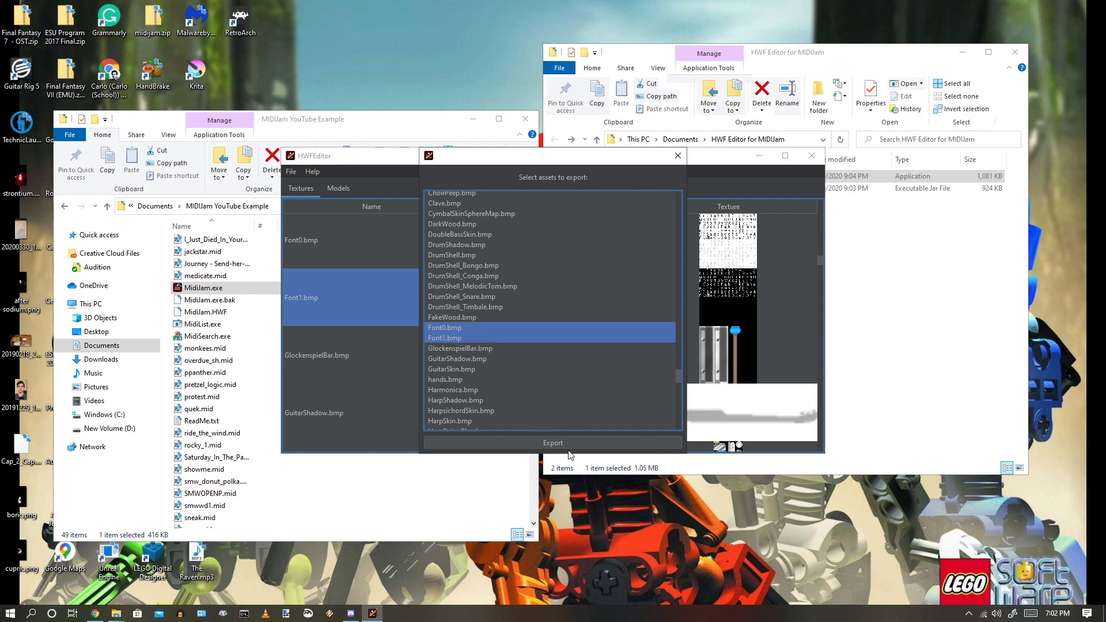
left_click(566, 443)
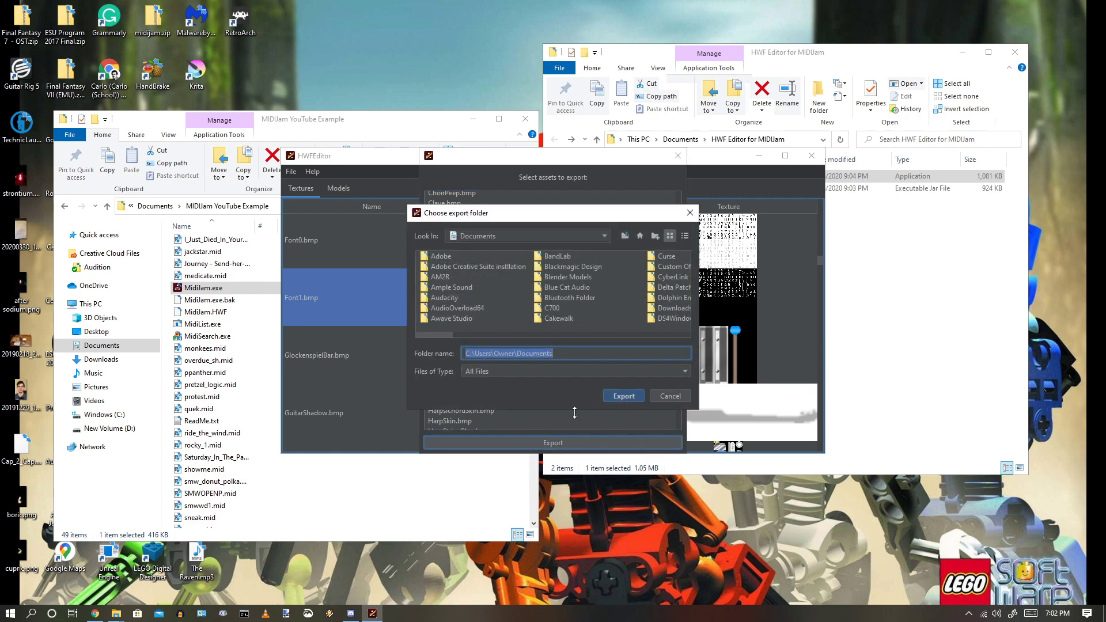
left_click_drag(697, 415, 898, 545)
double_click(694, 371)
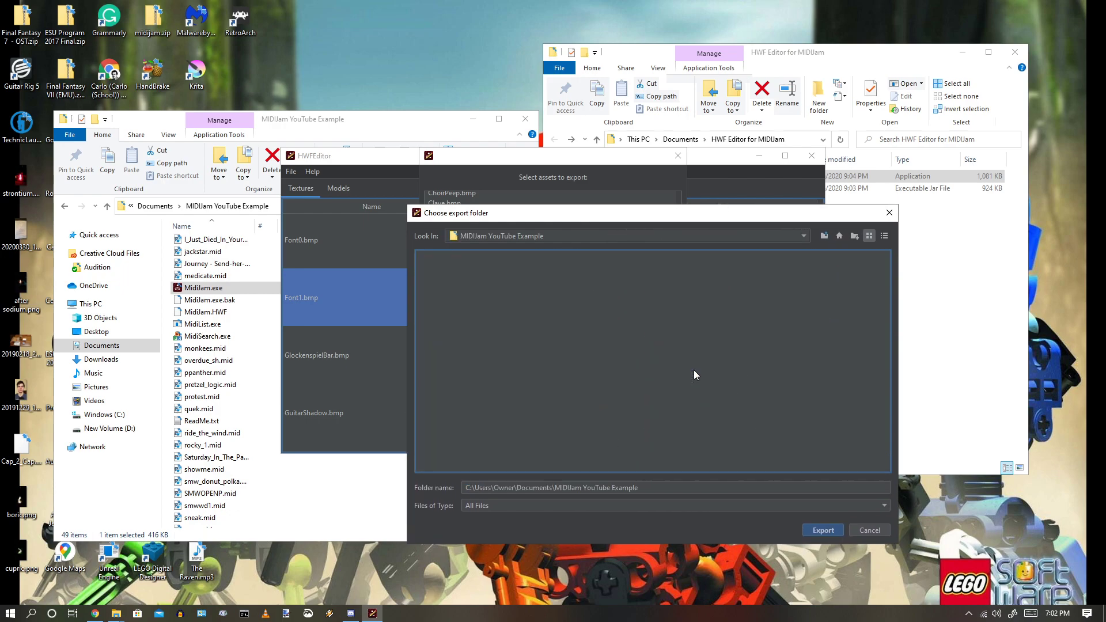
left_click(815, 527)
left_click(578, 332)
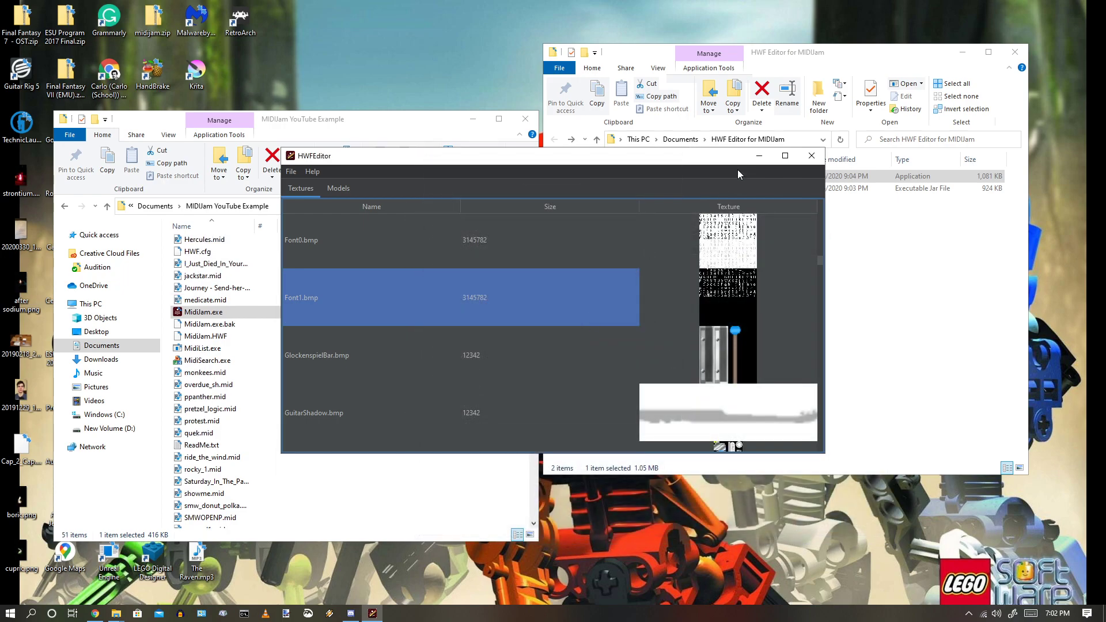
Close HWFEditor and delete SongFillbar.ms3d and SongFillbarBox.ms3d from the folder.
left_click(812, 155)
left_click_drag(530, 341, 525, 436)
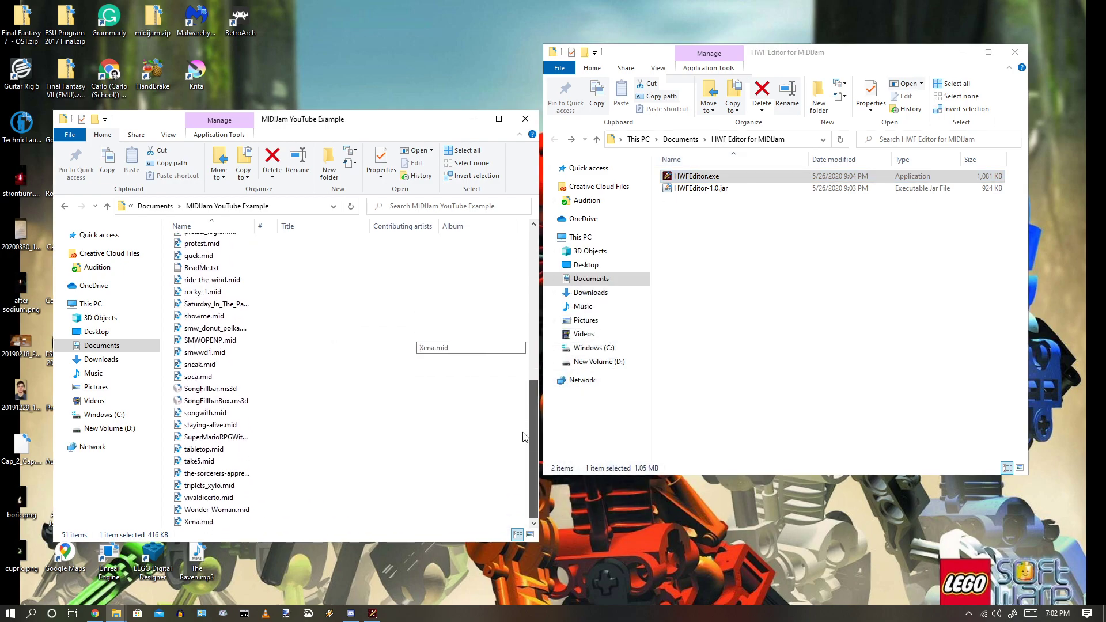
left_click_drag(168, 390, 202, 403)
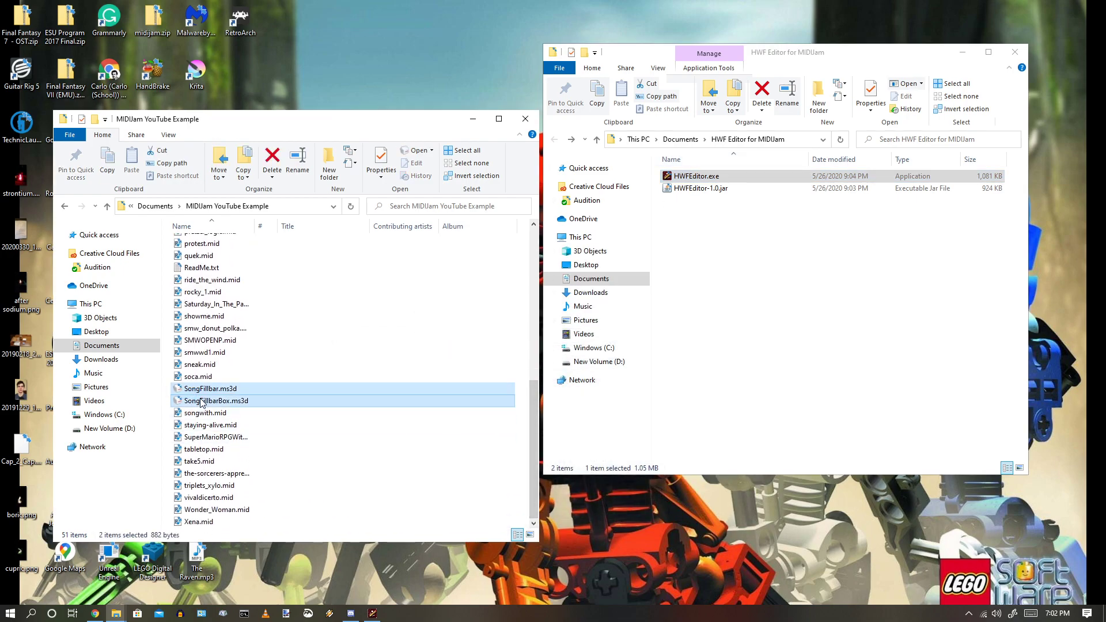
key("Delete")
left_click(610, 318)
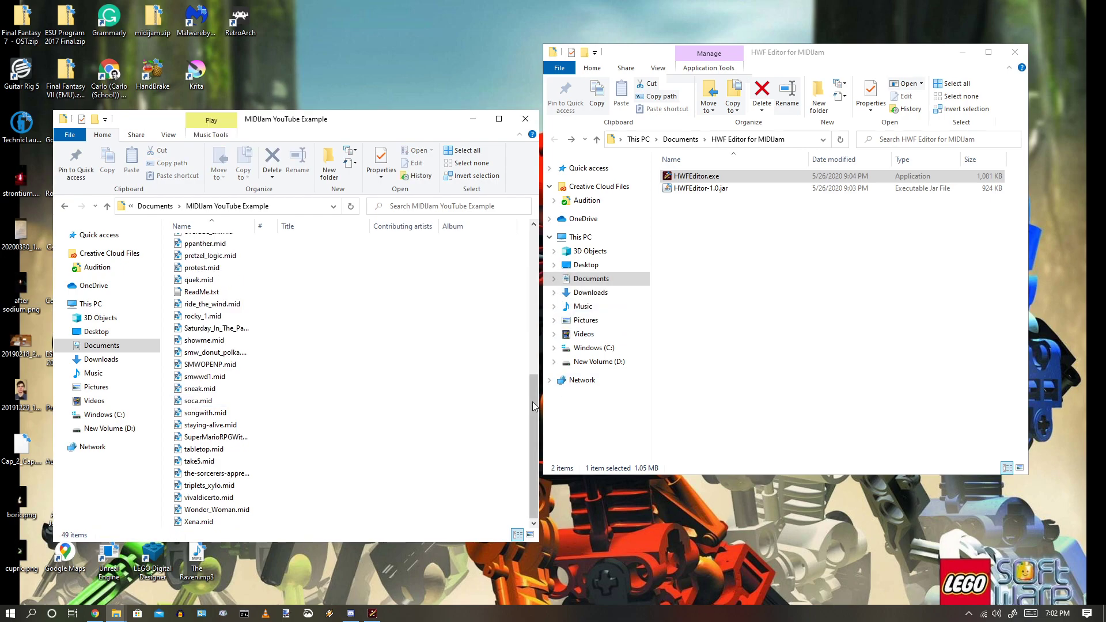
Open Font1.bmp in Paint 3D.
left_click_drag(534, 444, 525, 237)
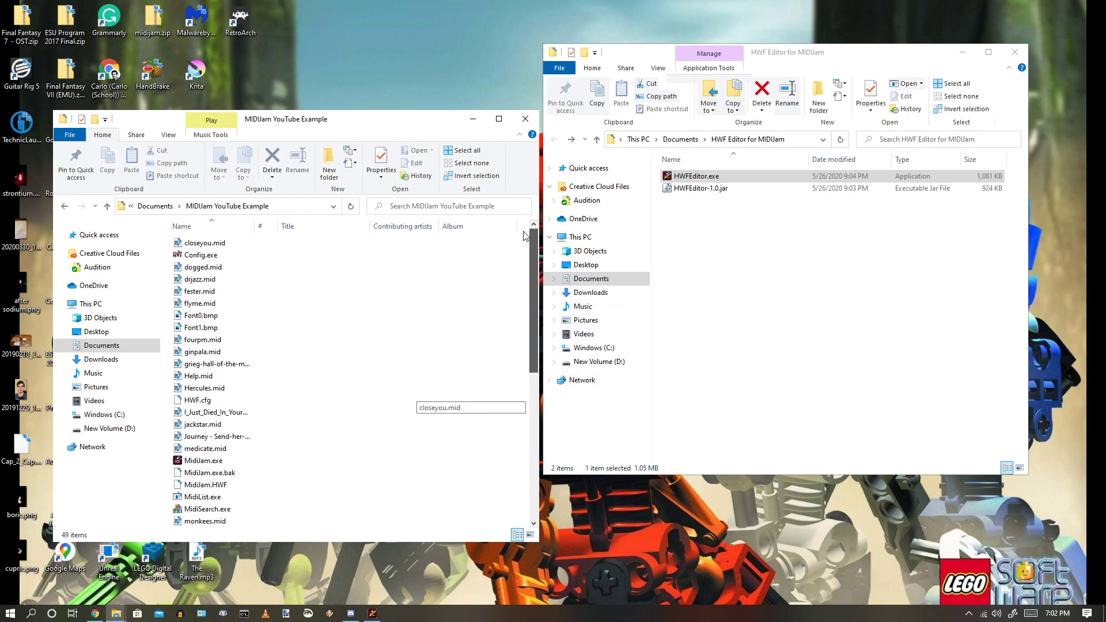
left_click(200, 328)
left_click(432, 150)
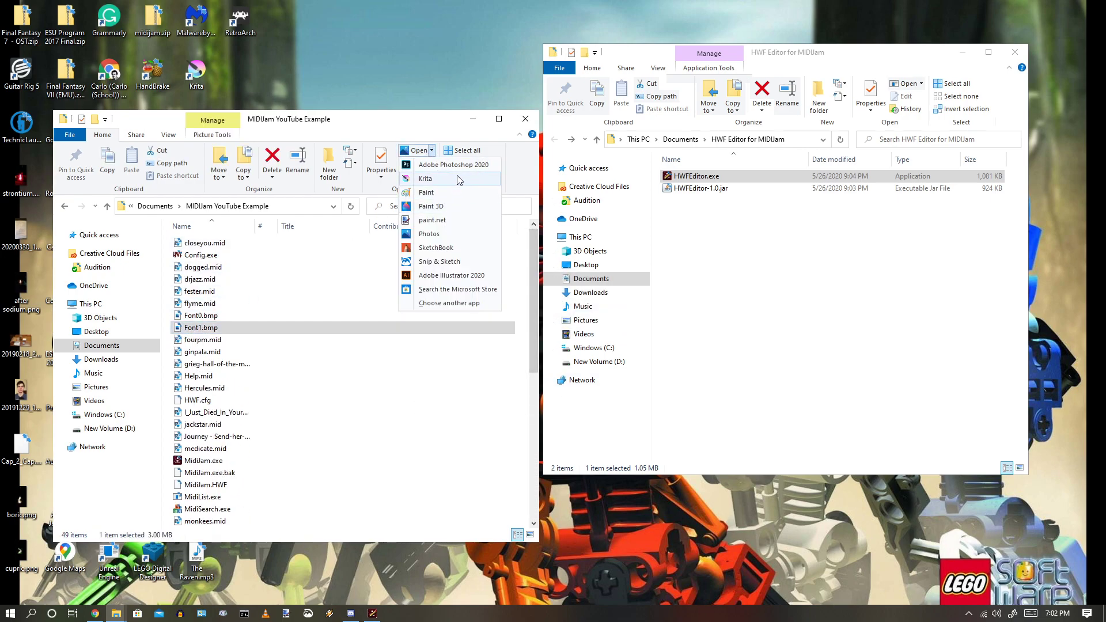
left_click(437, 208)
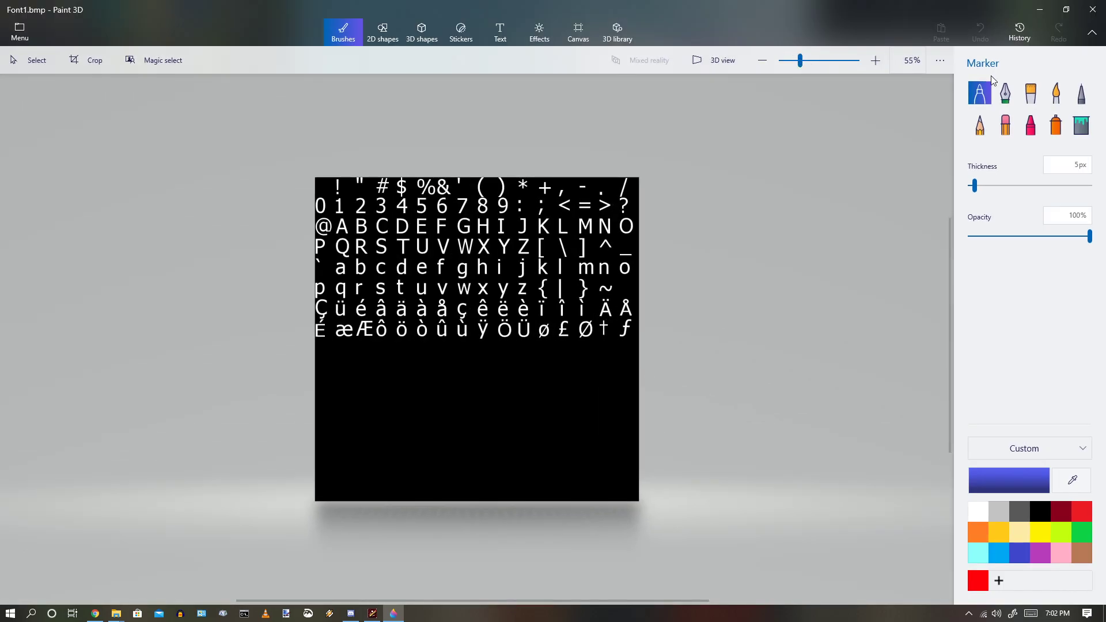
Flood-fill the entire Font1.bmp canvas with a dark colour, then close Paint 3D.
left_click(1057, 93)
left_click(1024, 508)
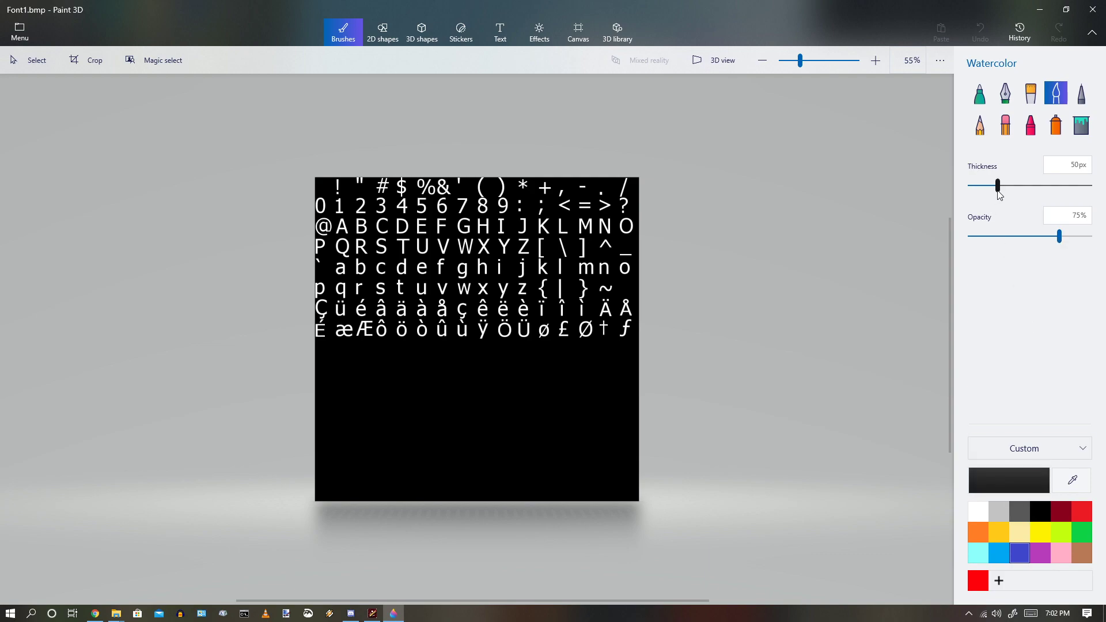
left_click_drag(1000, 190, 1048, 186)
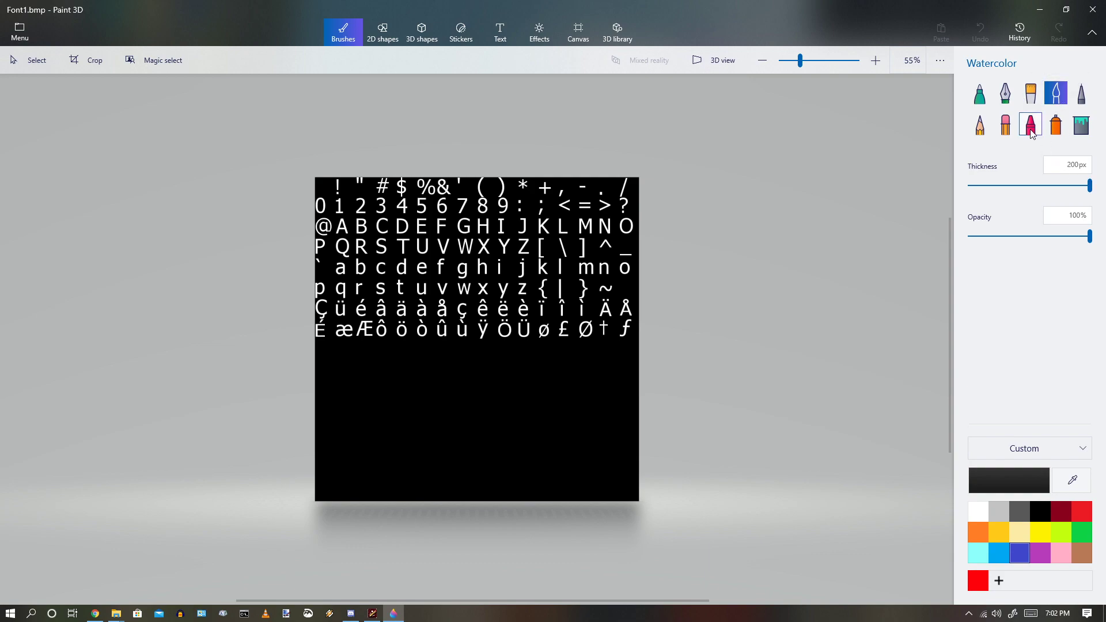
left_click(1081, 124)
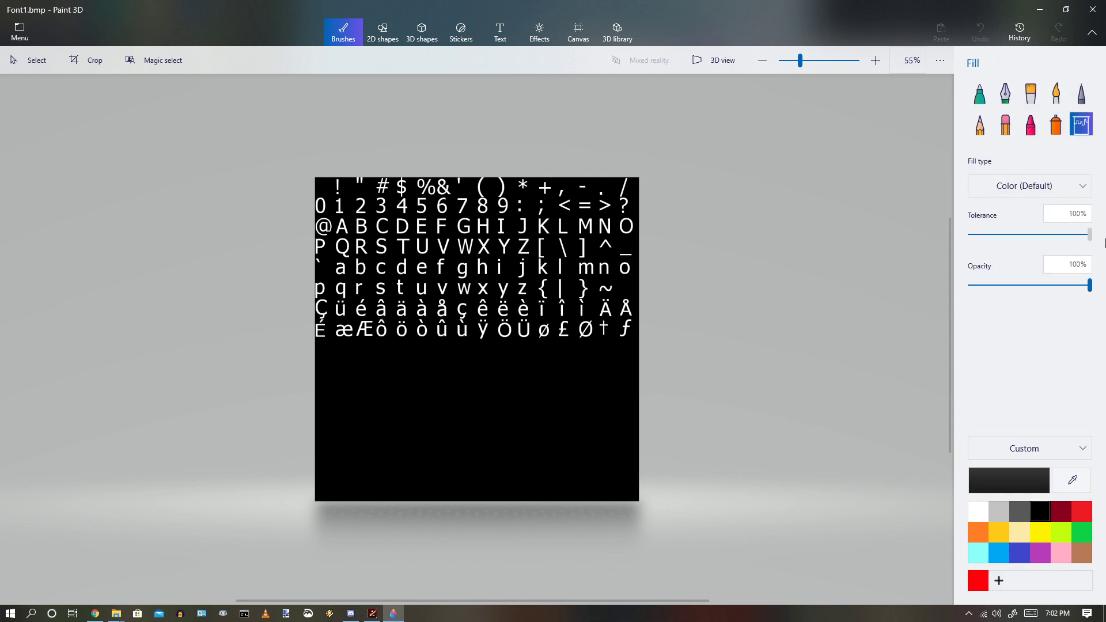
left_click(453, 358)
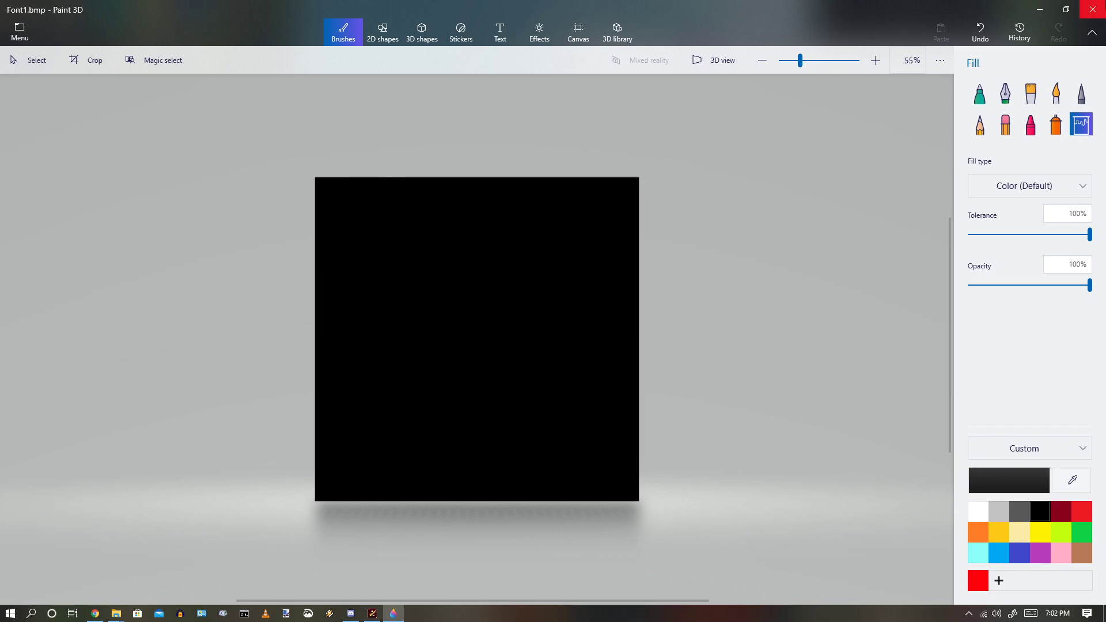
left_click(1092, 9)
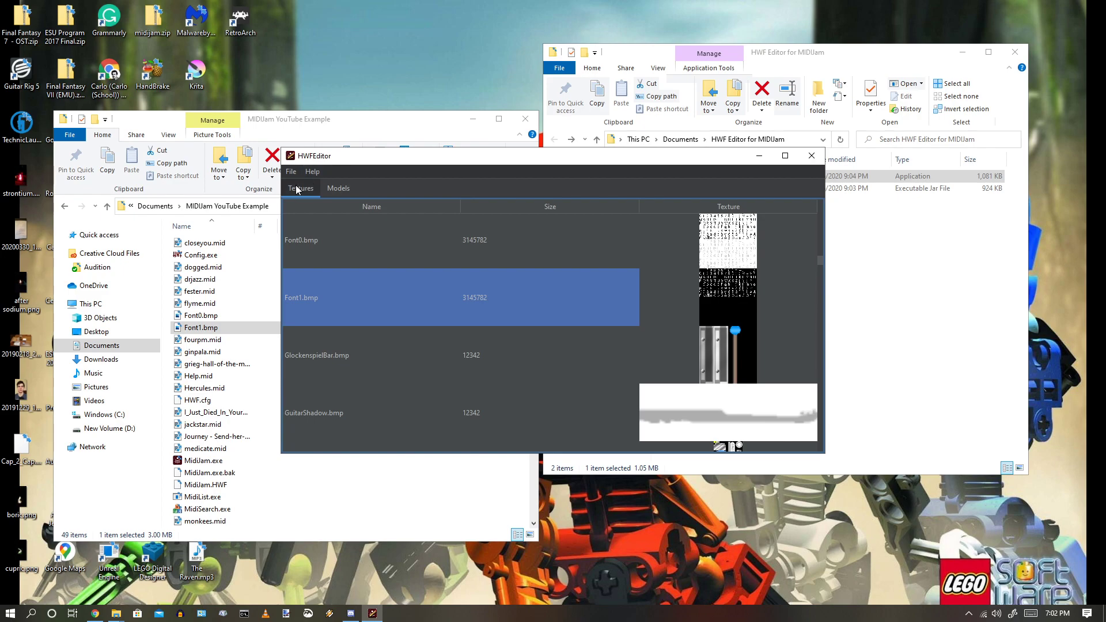
Re-import the blacked-out Font1.bmp from the MIDIJam YouTube Example folder and confirm the import.
left_click(291, 172)
left_click(305, 208)
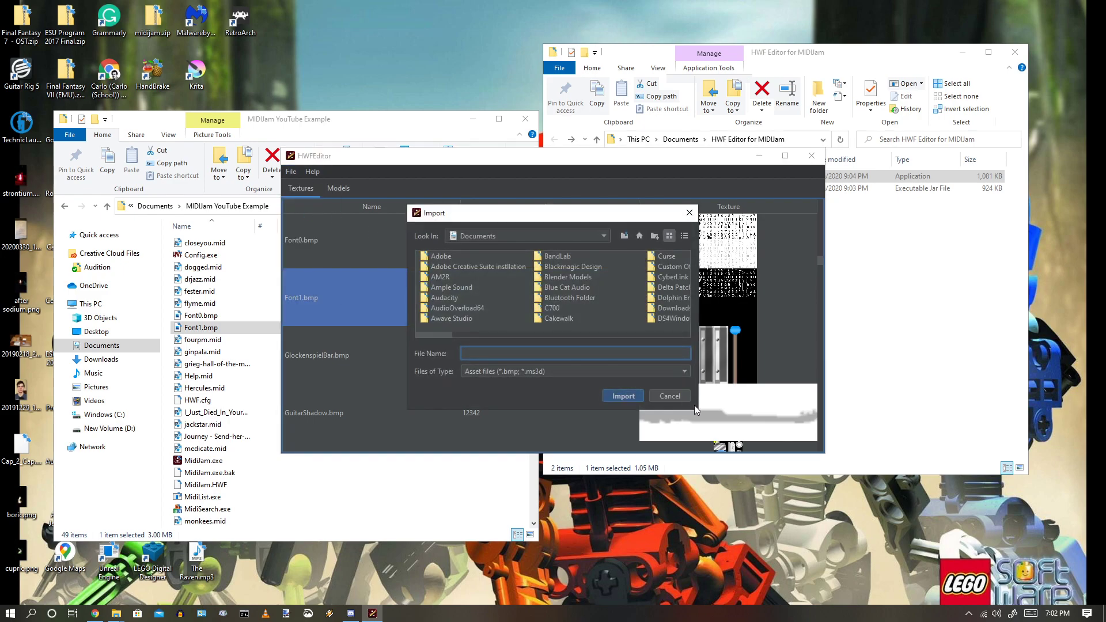
left_click_drag(695, 410, 867, 570)
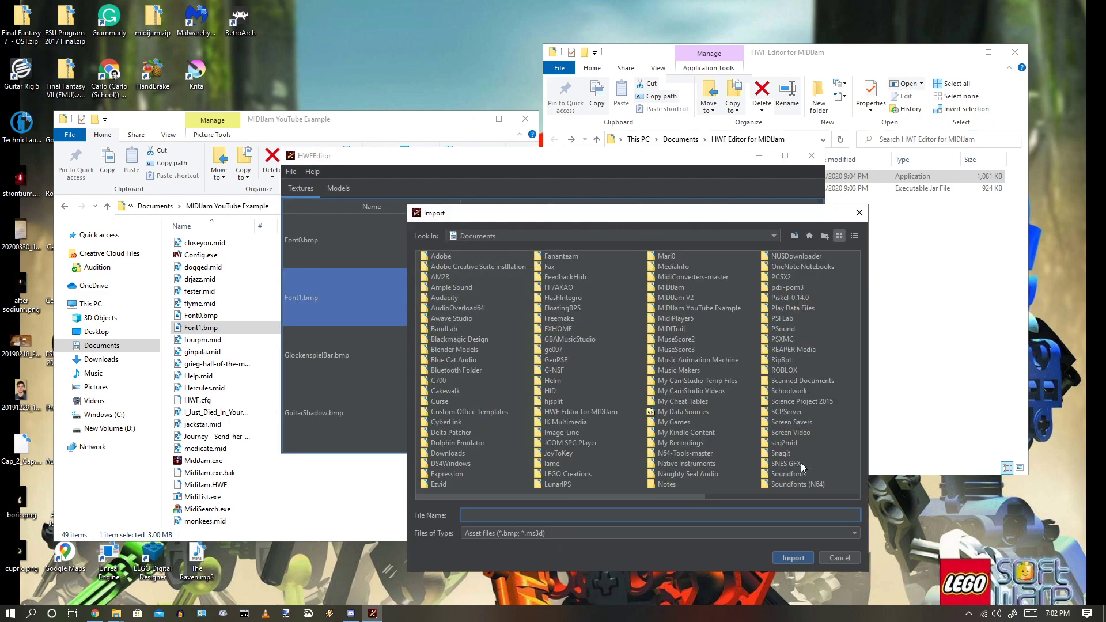
left_click(676, 305)
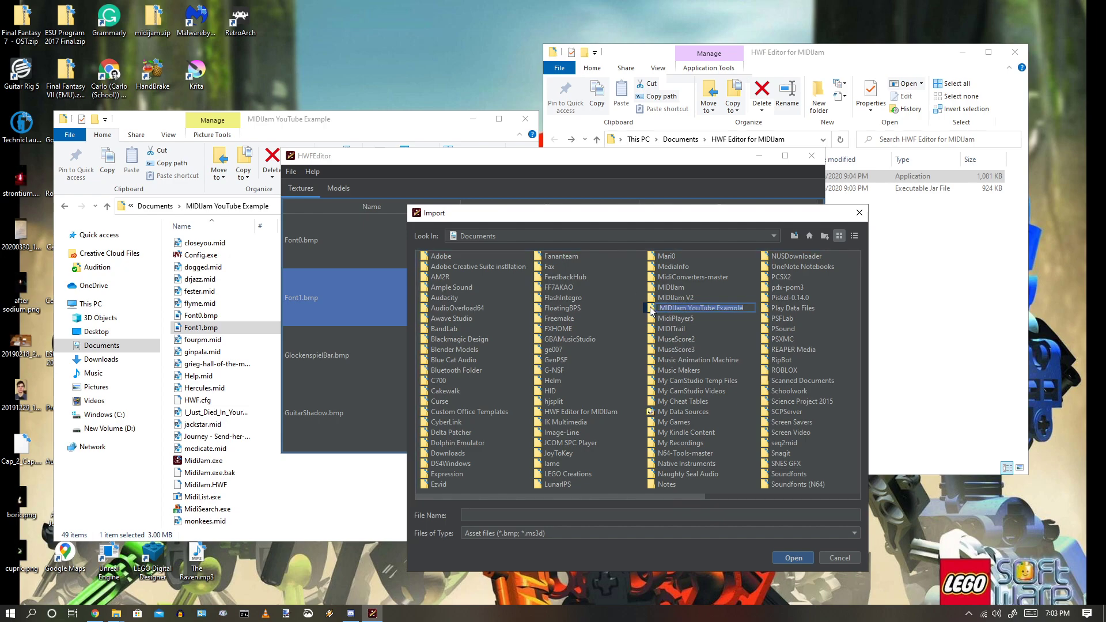
double_click(652, 311)
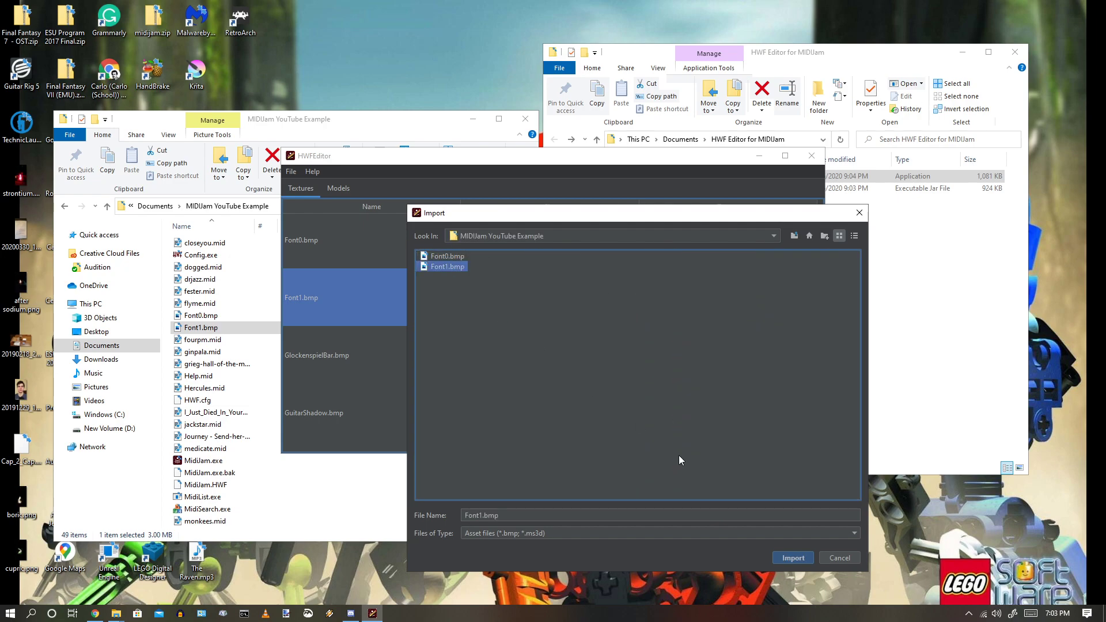
left_click(794, 558)
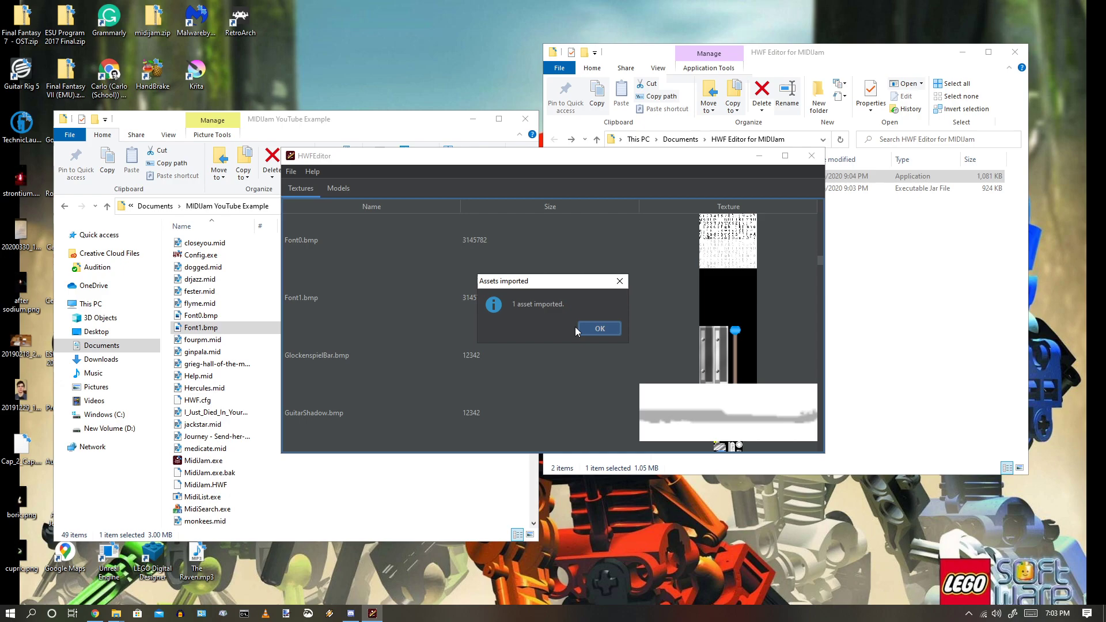
left_click(590, 329)
Open Font0.bmp from the game folder in Paint 3D.
left_click(220, 314)
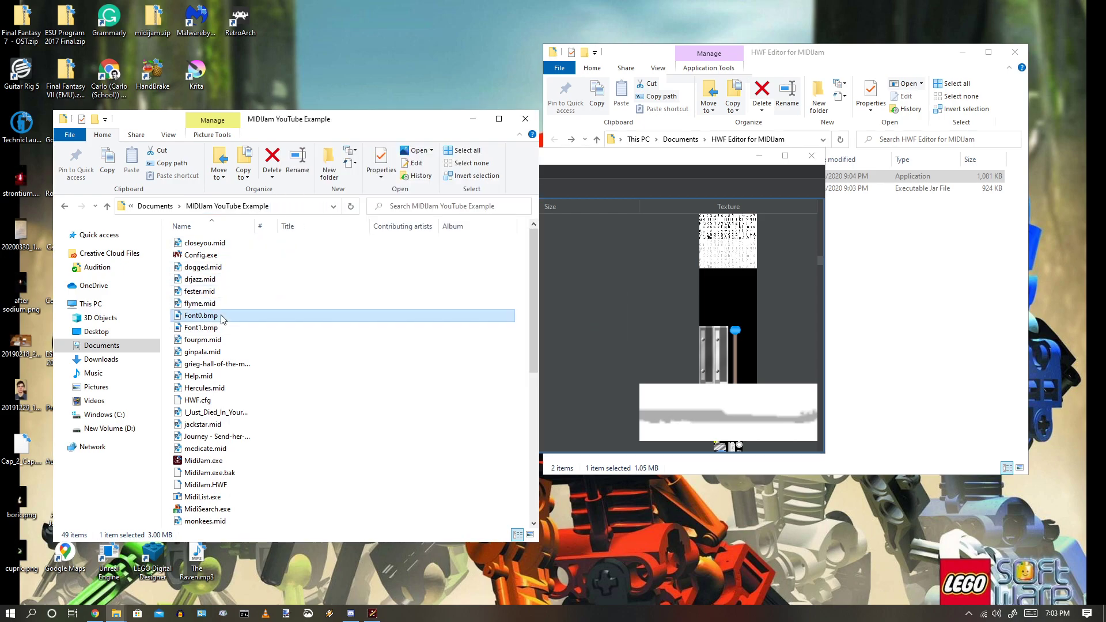
left_click(432, 151)
left_click(416, 211)
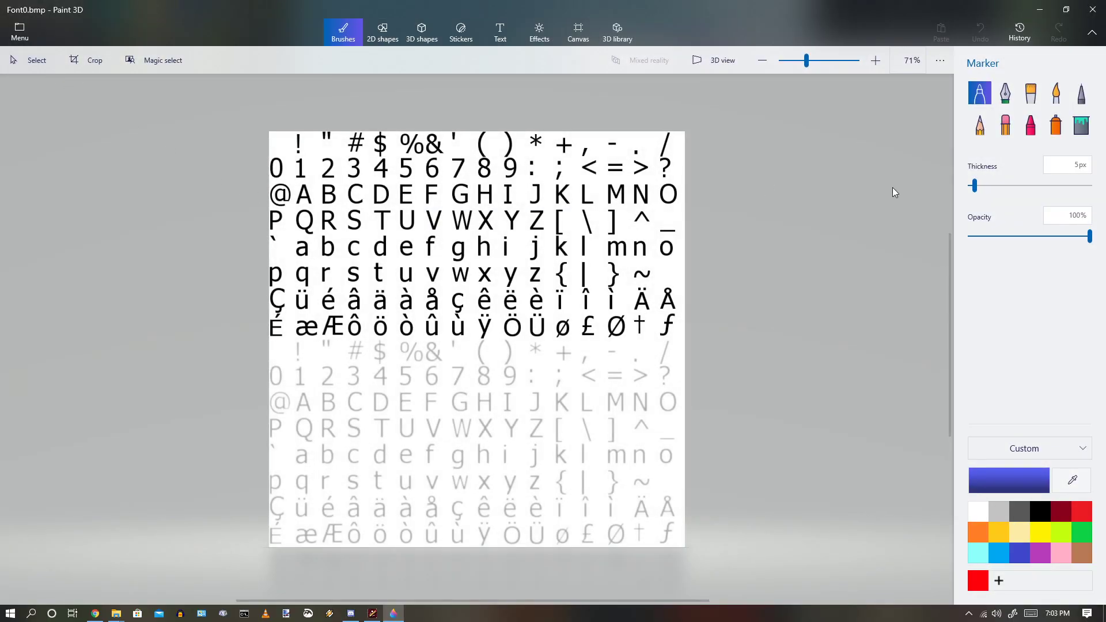
Flood-fill the whole Font0.bmp canvas with white and close Paint 3D.
left_click(1081, 124)
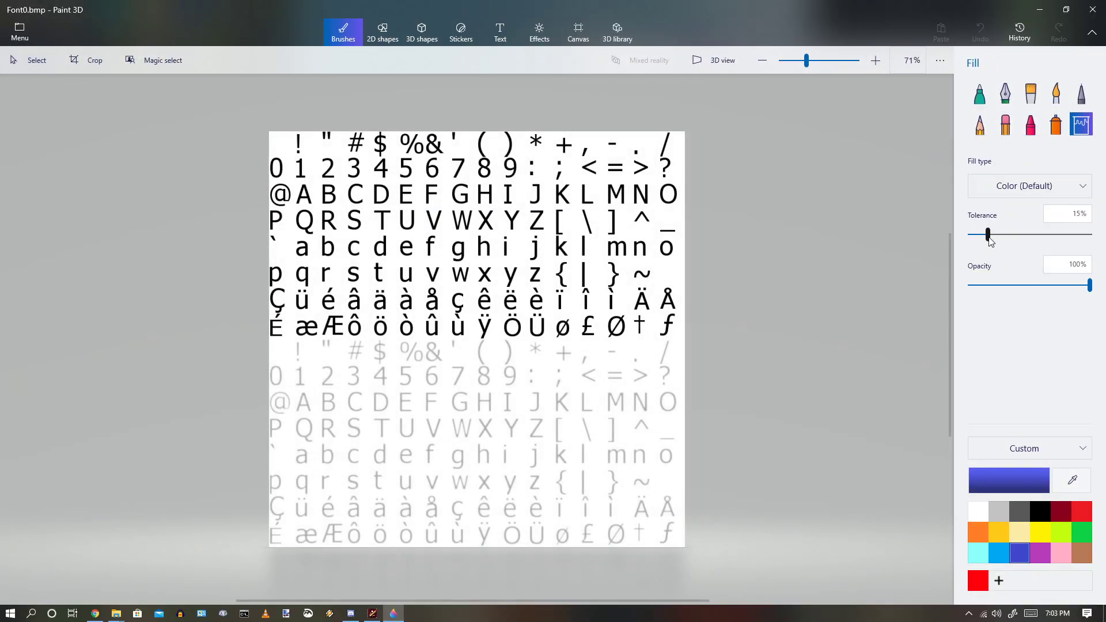
left_click(978, 512)
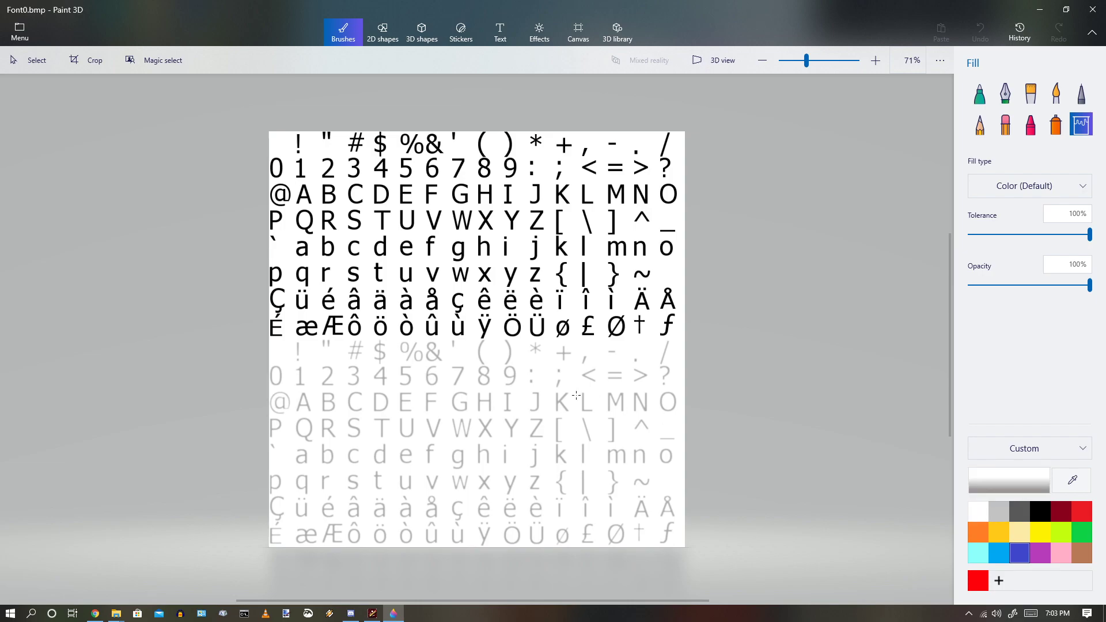
left_click(489, 355)
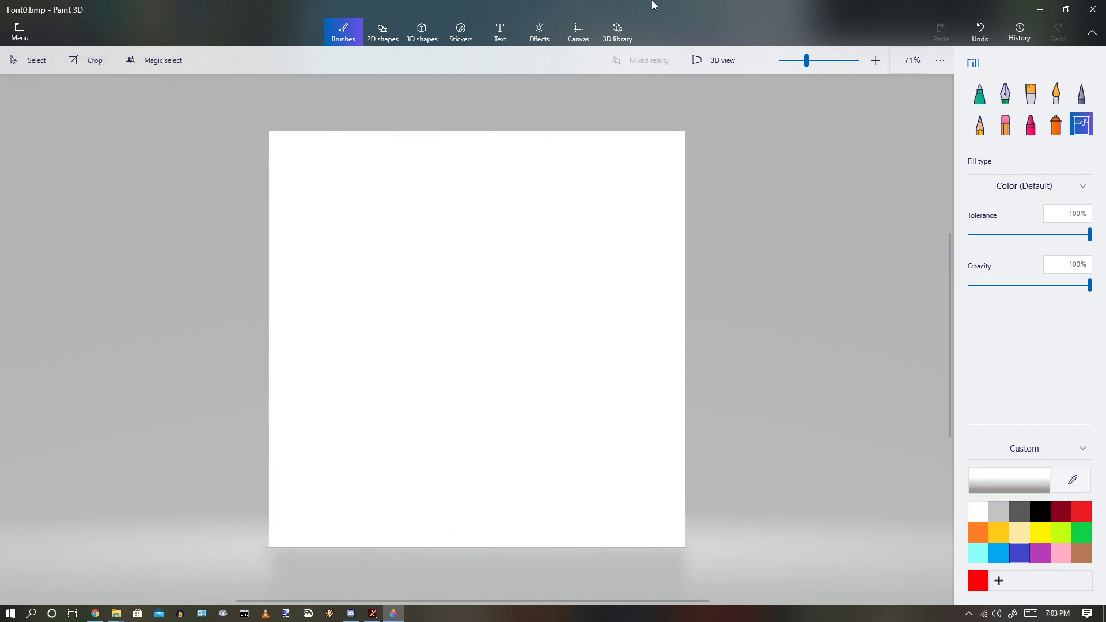
left_click(1093, 9)
Import the white Font0.bmp from the MIDIJam YouTube Example folder into HWFEditor.
left_click(574, 169)
left_click(292, 172)
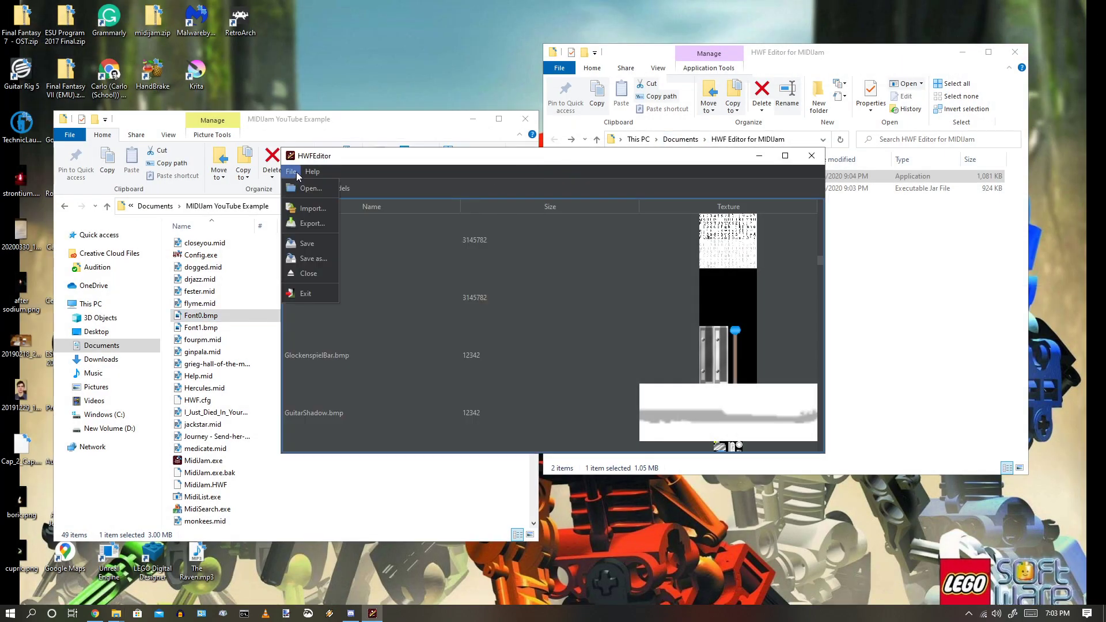
left_click(311, 209)
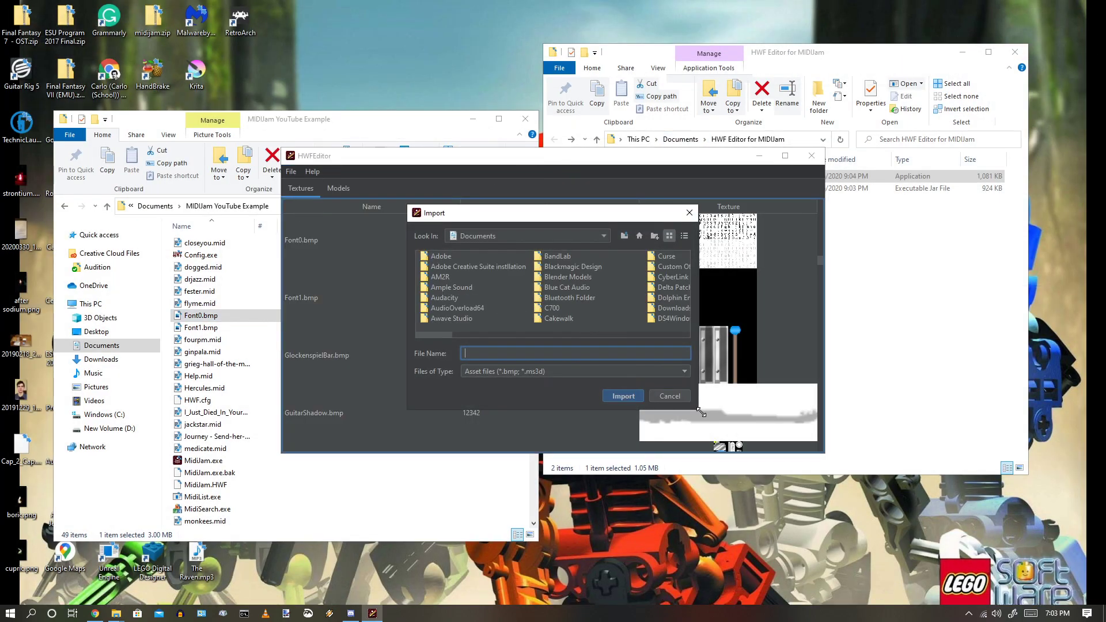
left_click_drag(702, 413, 900, 557)
double_click(694, 352)
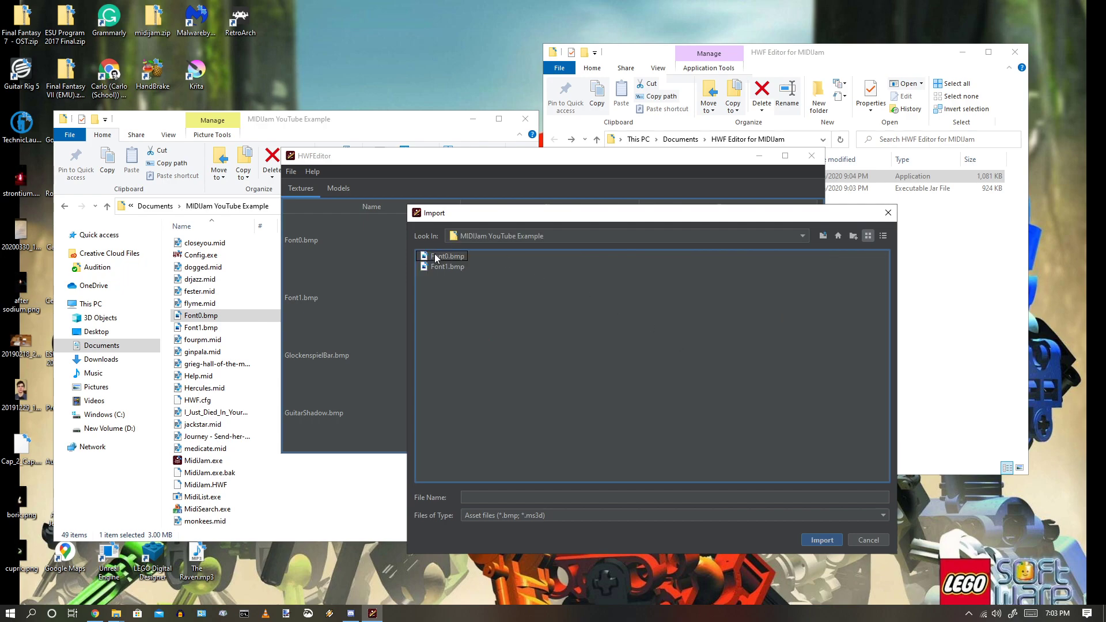
left_click(838, 541)
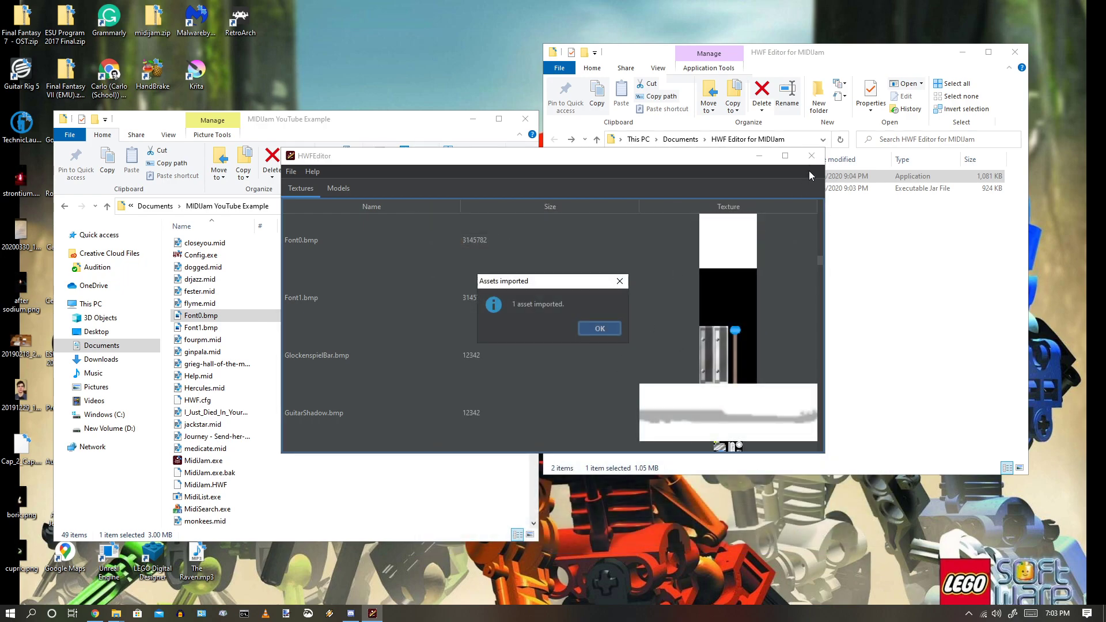
left_click(599, 328)
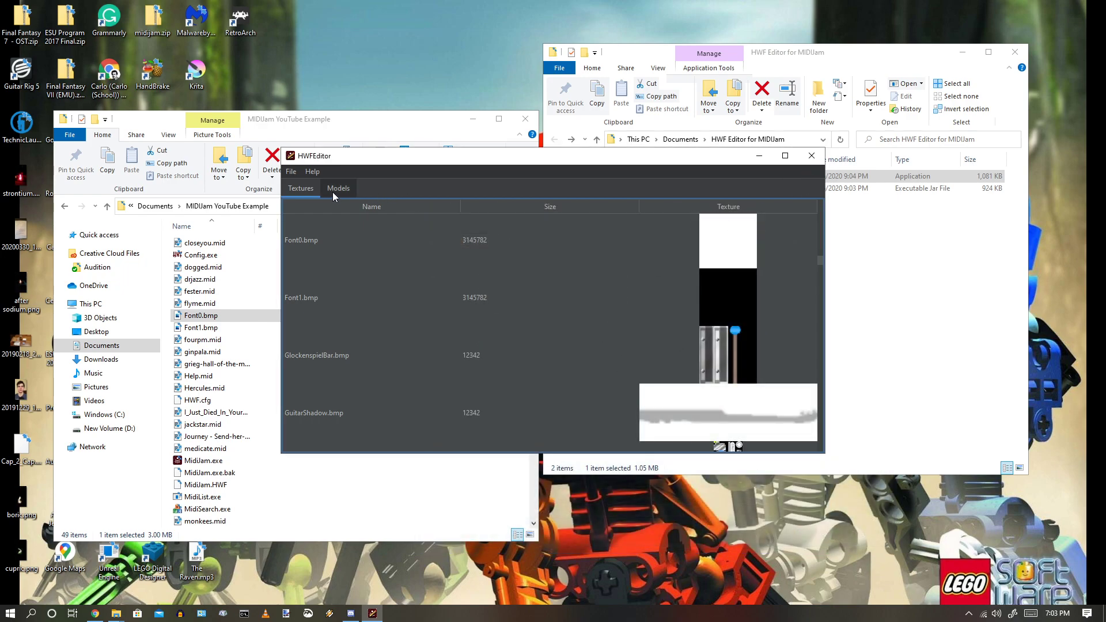
Close HWFEditor, saving the changes to the HWF file.
left_click_drag(820, 260, 838, 439)
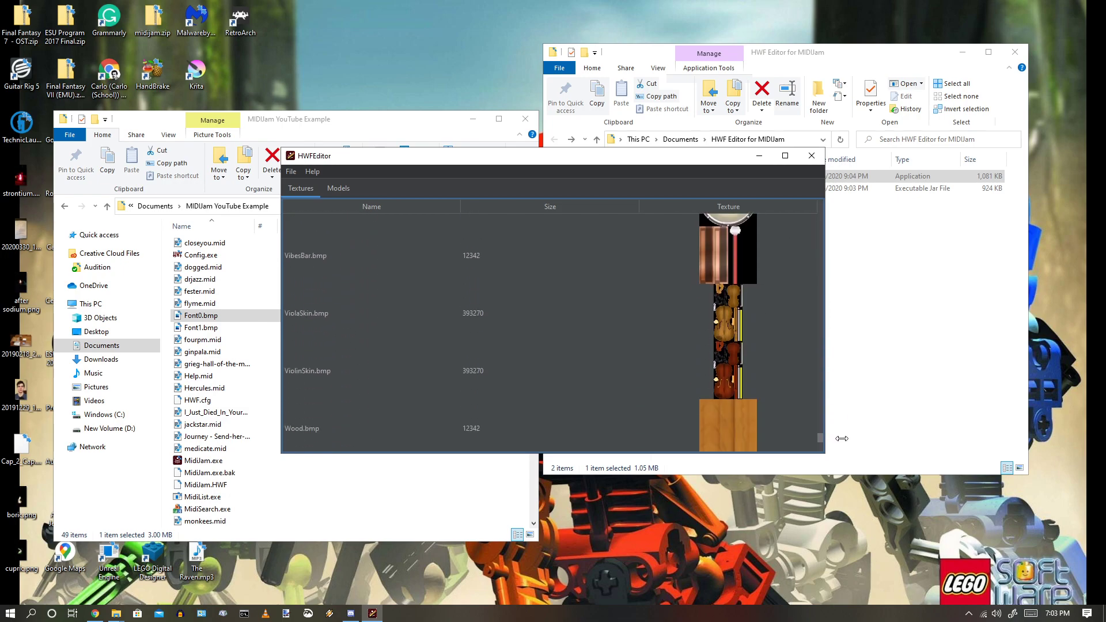
left_click(812, 155)
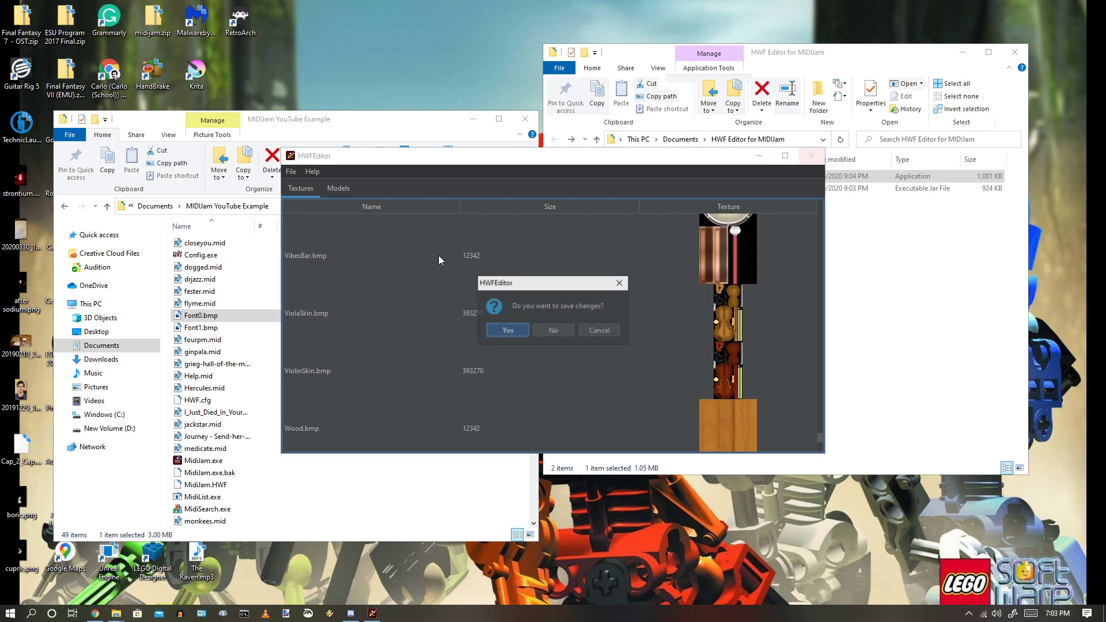
left_click(507, 330)
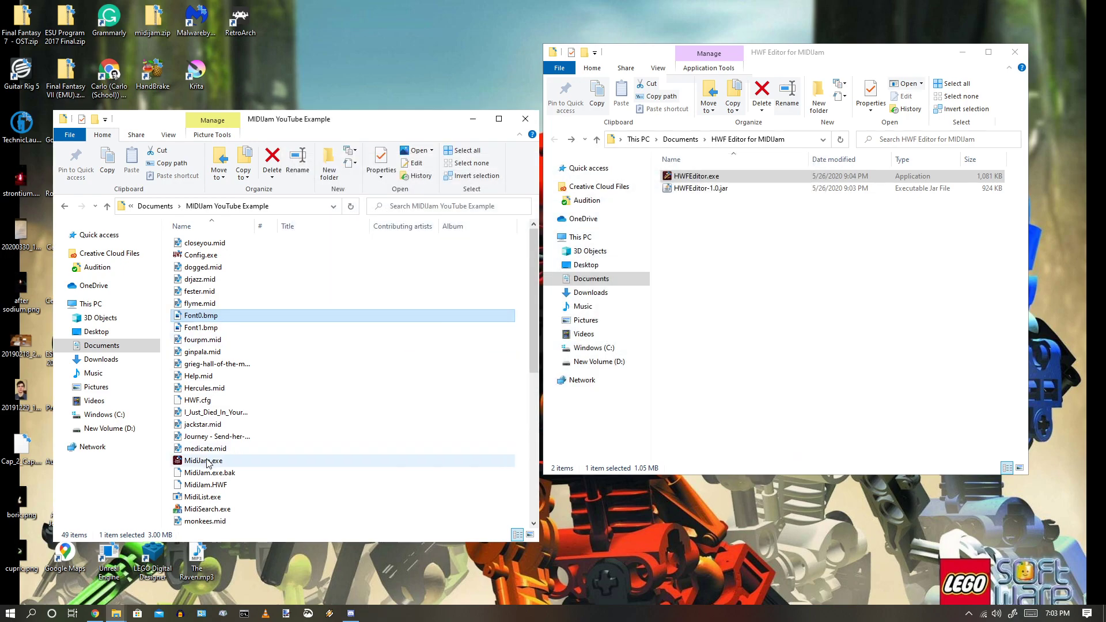
left_click(221, 460)
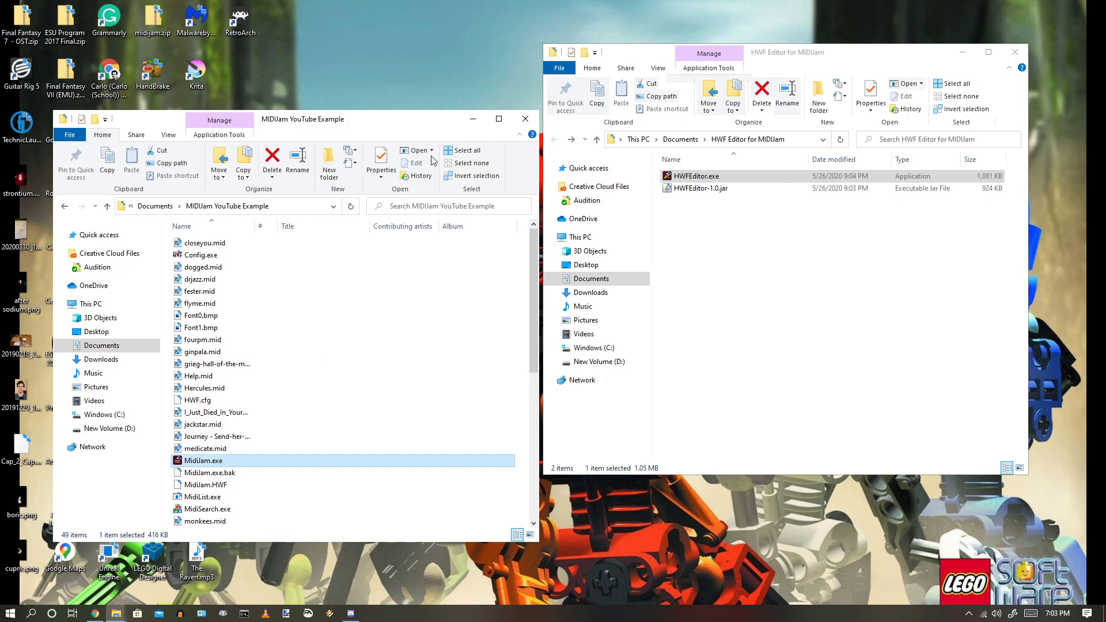
double_click(228, 460)
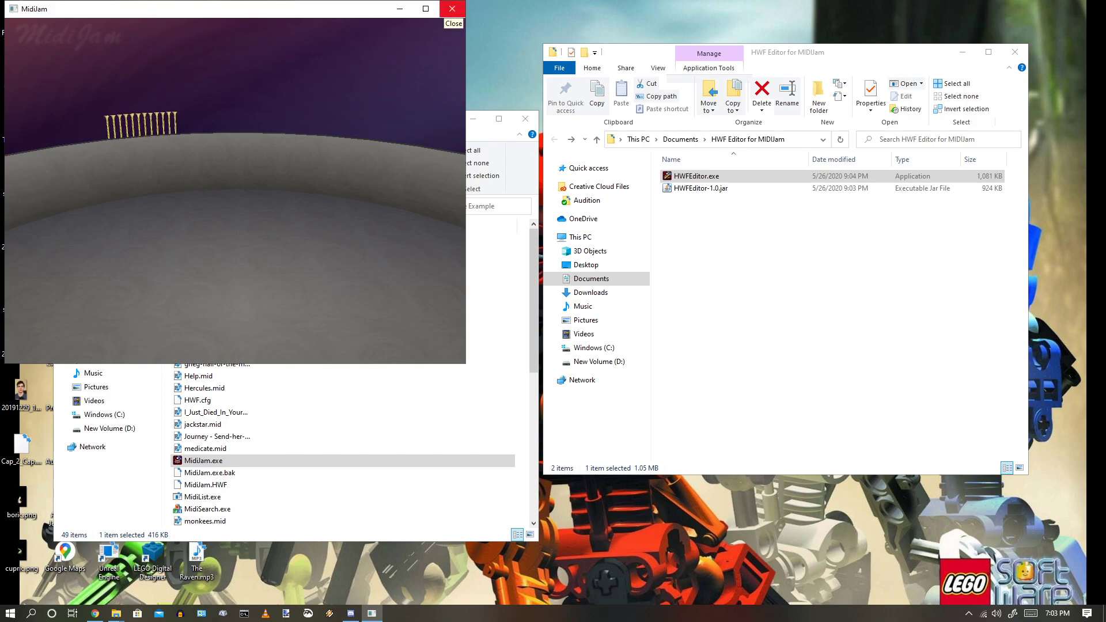
left_click(452, 8)
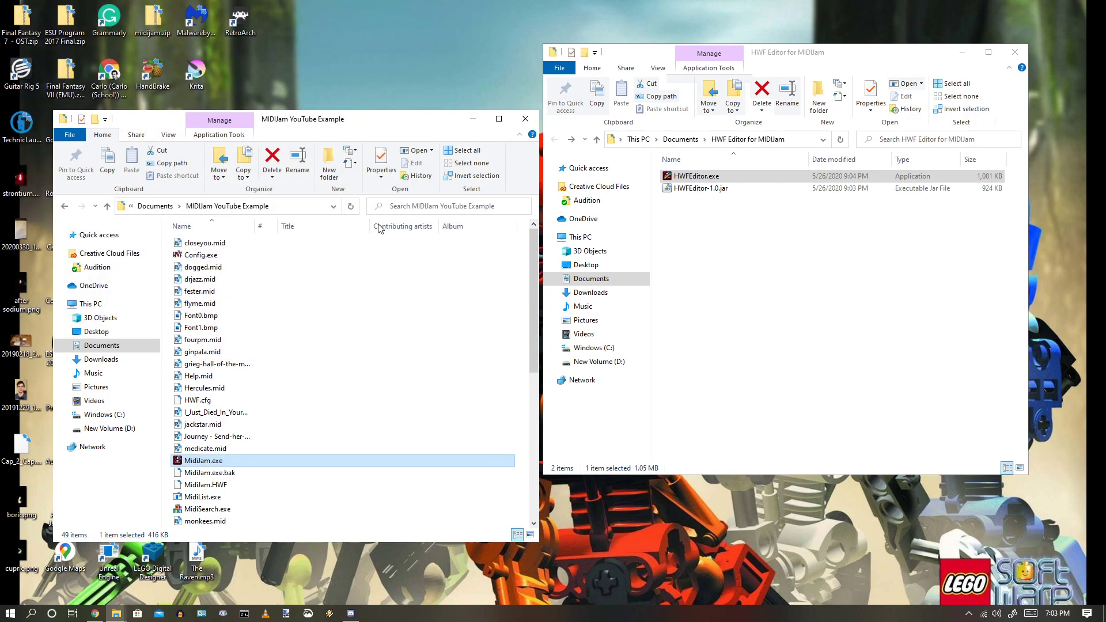
left_click(167, 328)
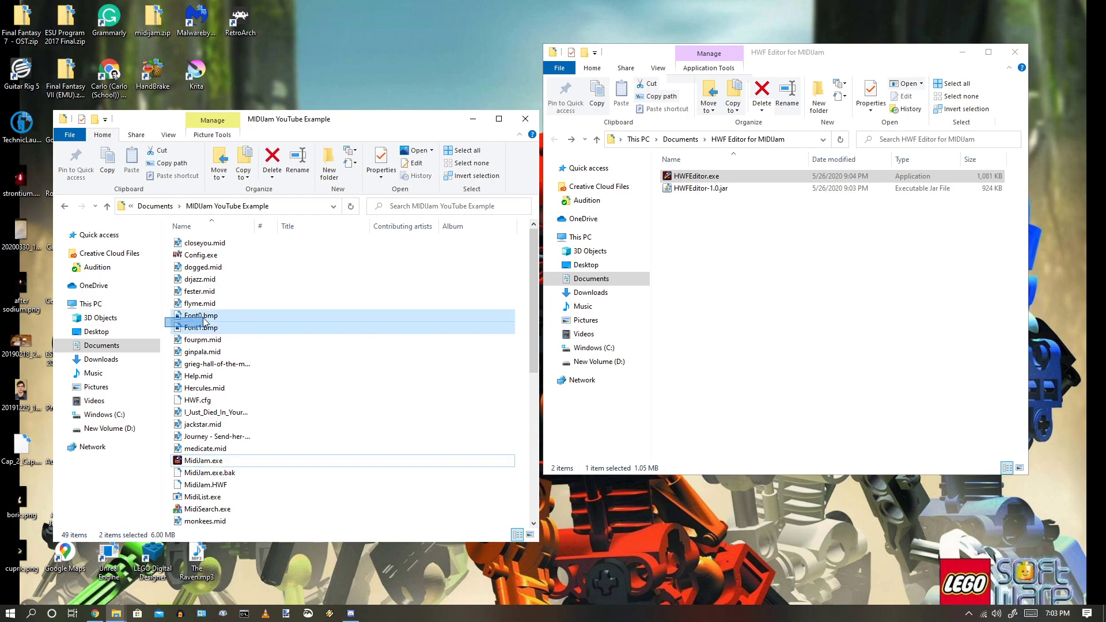
Scroll the texture list and select the ScreenGradient.bmp texture.
left_click(173, 316, "shift")
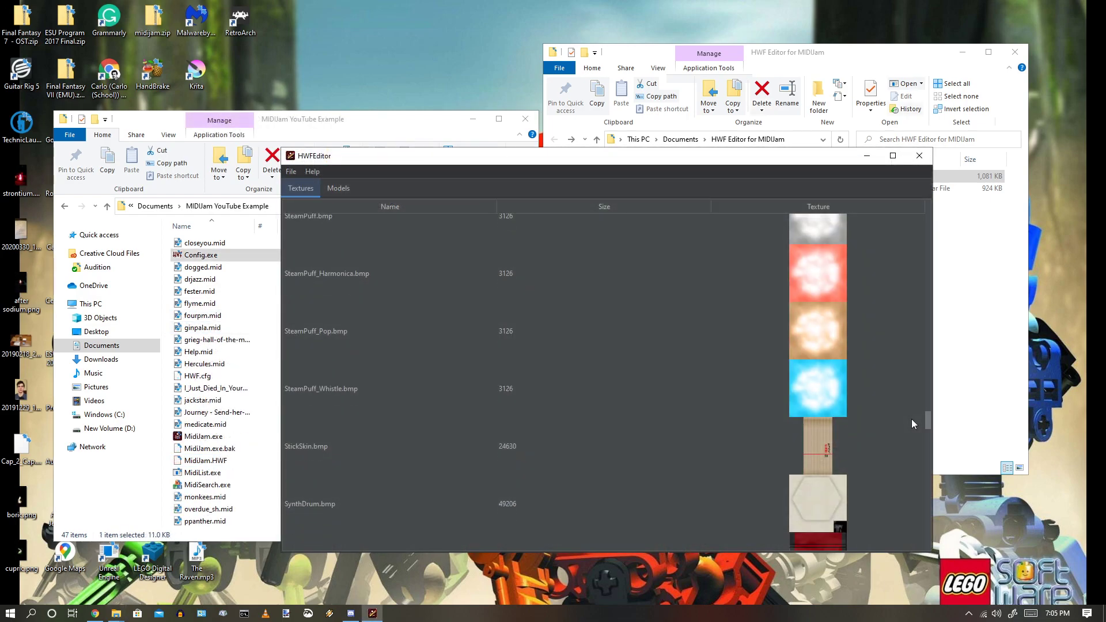
scroll(502, 242, "down", 1)
left_click_drag(497, 208, 515, 208)
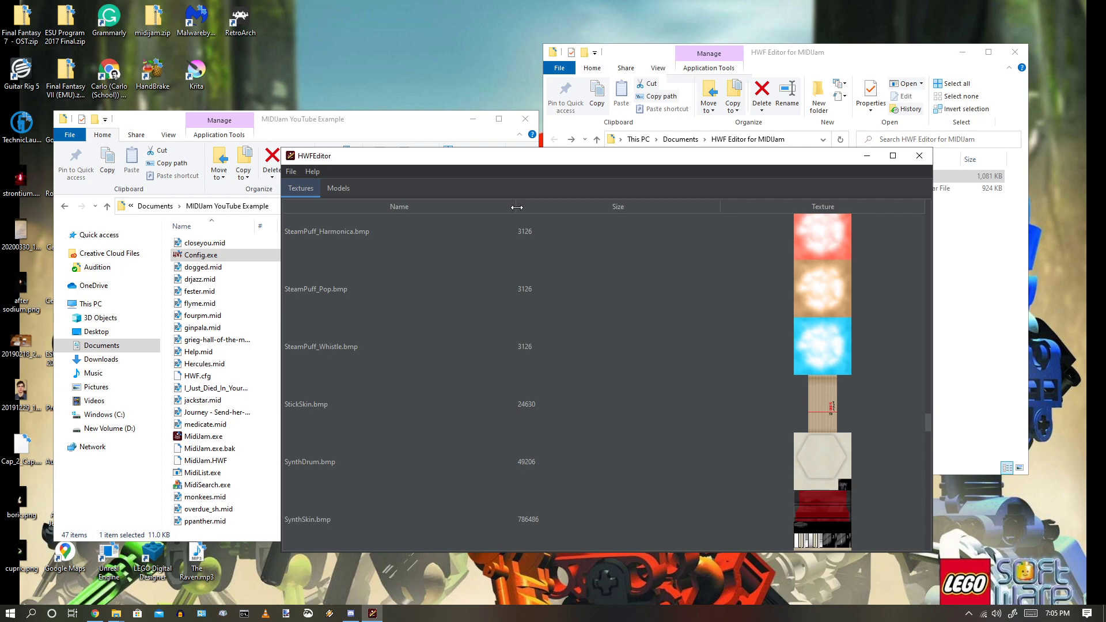
scroll(930, 434, "down", 1)
left_click_drag(929, 433, 883, 378)
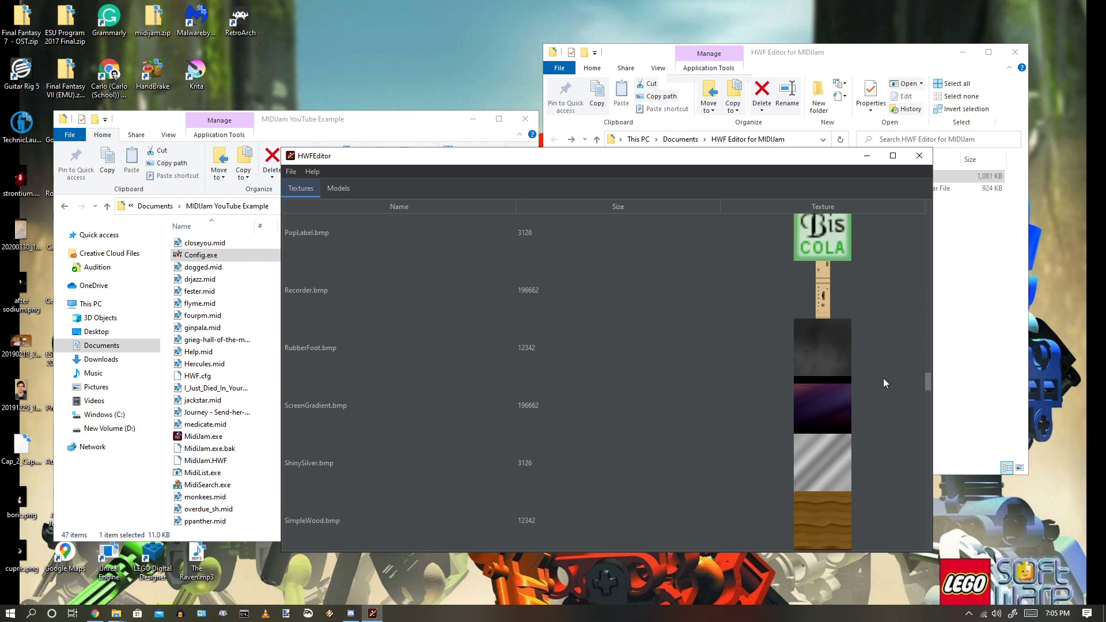
left_click(812, 400)
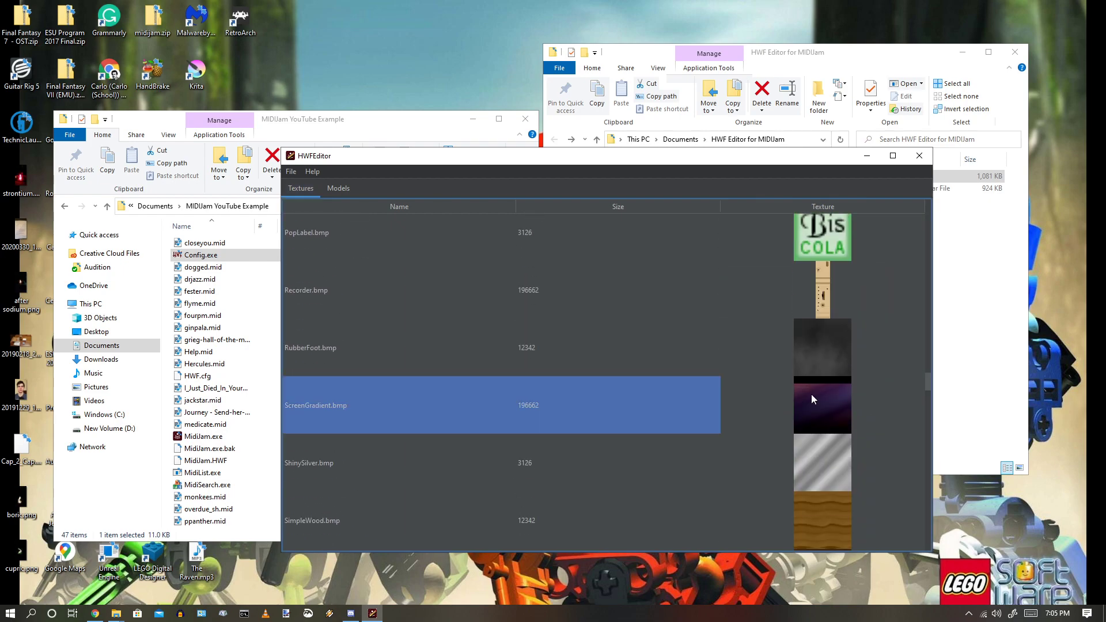
Export ScreenGradient.bmp from the archive into the MIDIJam YouTube Example folder.
left_click(292, 172)
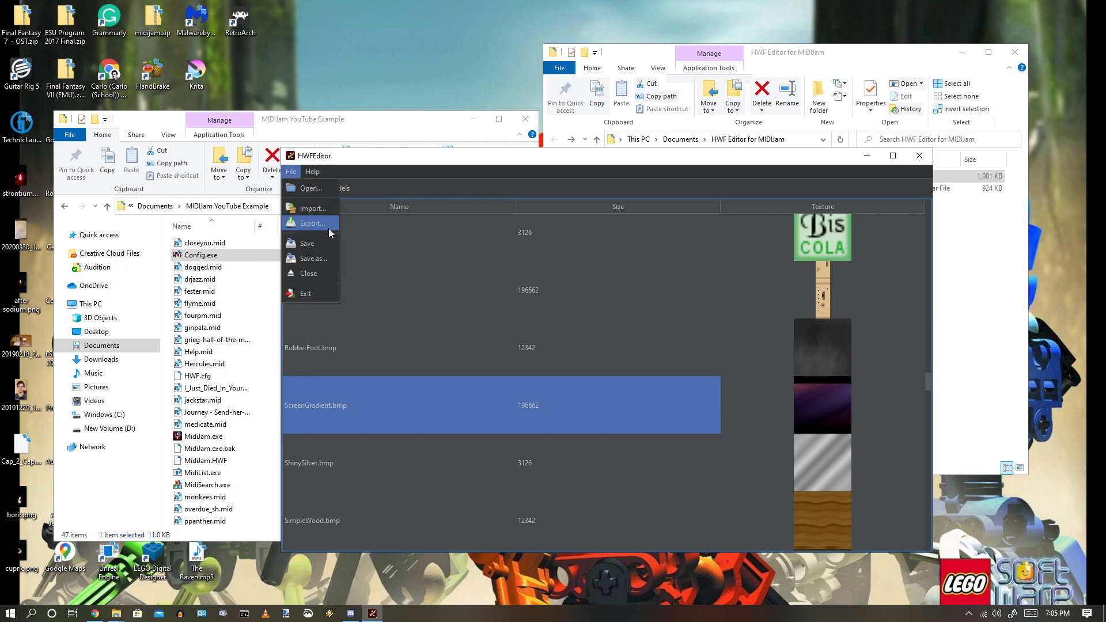
left_click(316, 226)
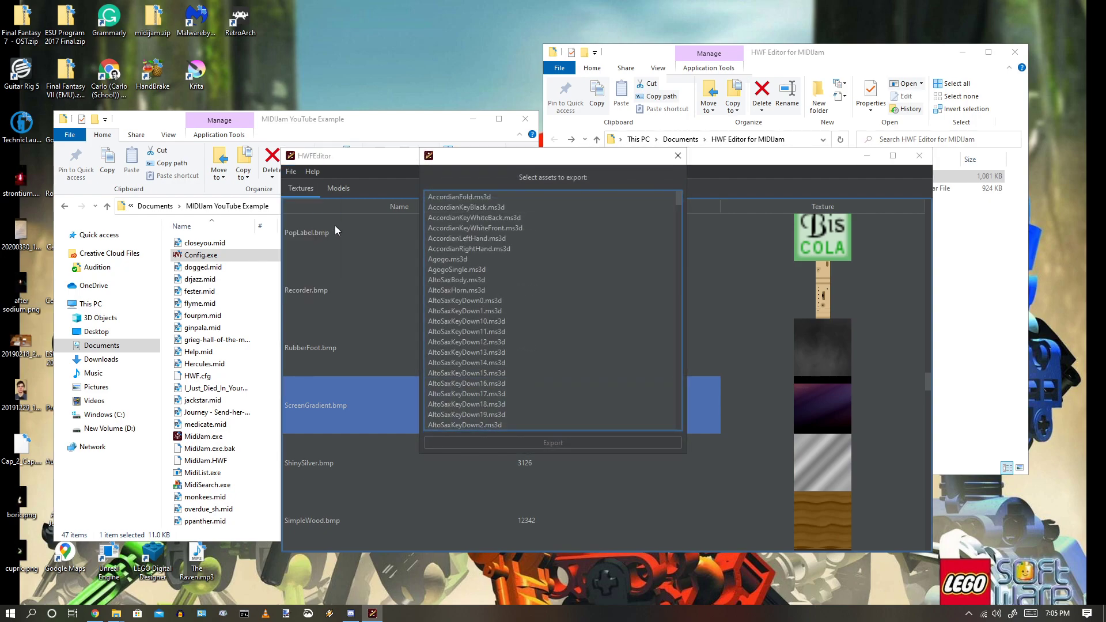
left_click_drag(680, 208, 672, 336)
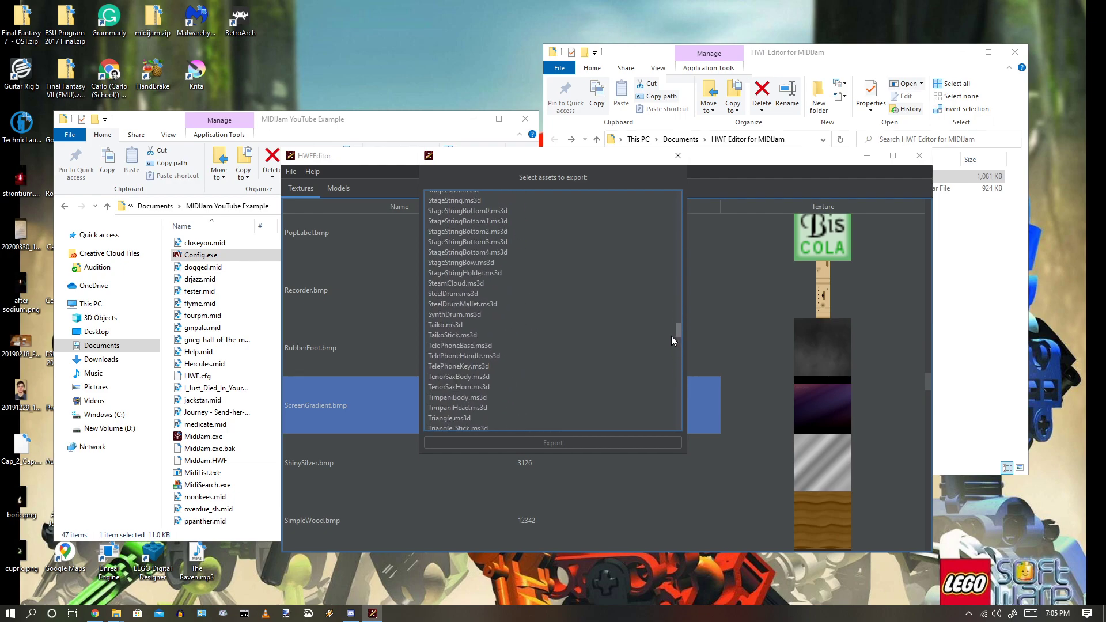
scroll(505, 301, "up", 3)
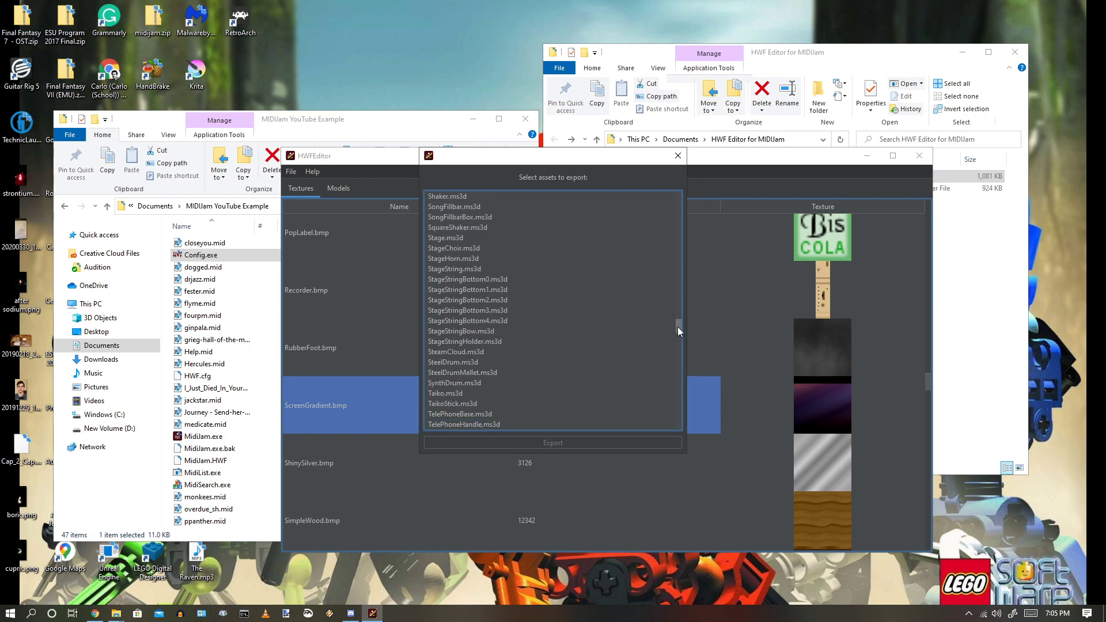
left_click_drag(678, 326, 679, 397)
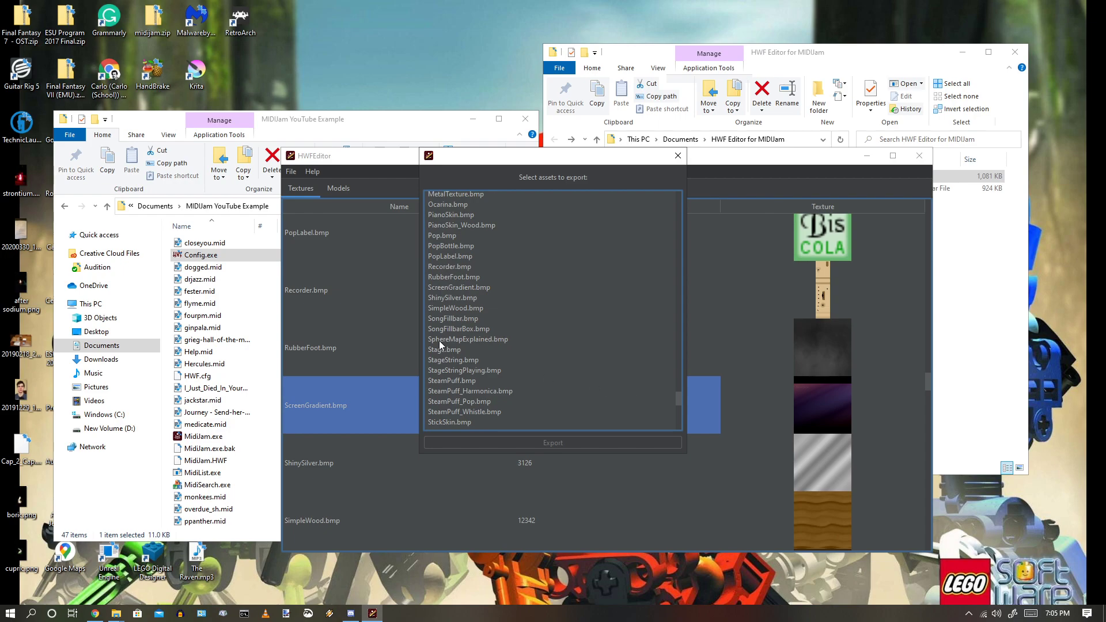
left_click(448, 288)
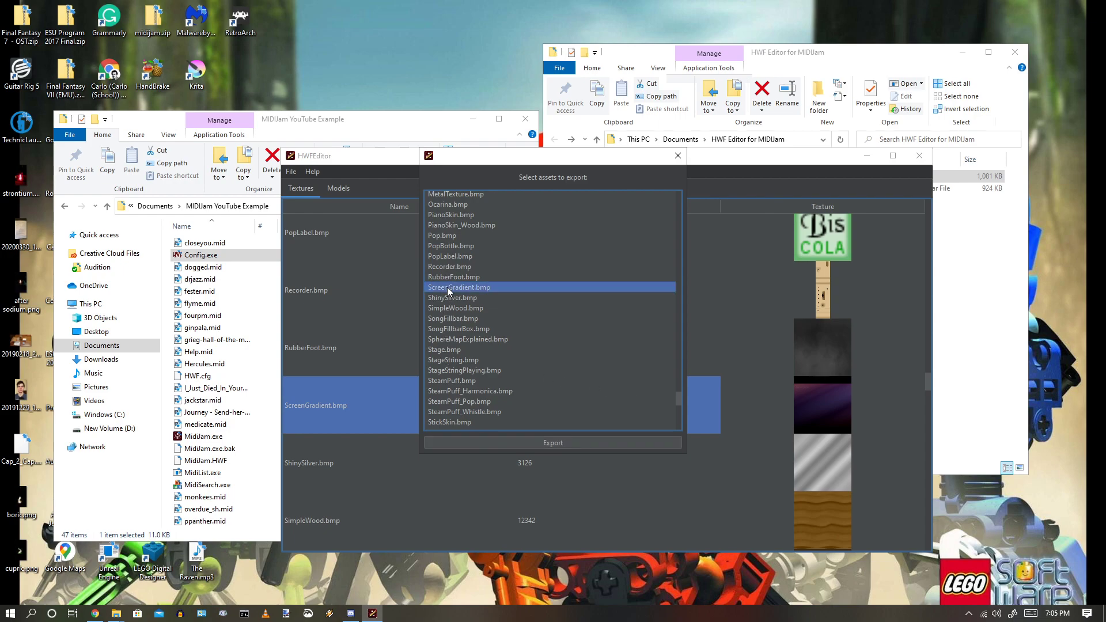
left_click(550, 443)
left_click_drag(698, 411, 932, 588)
double_click(696, 291)
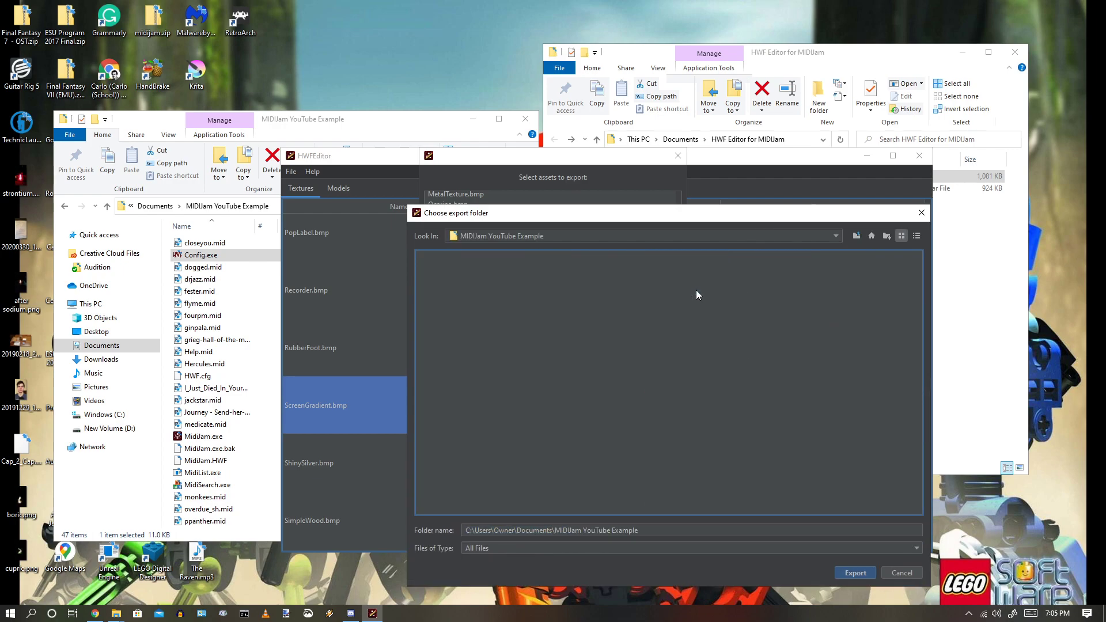
left_click(850, 573)
Dismiss the export message and open ScreenGradient.bmp from the folder in Paint 3D.
left_click(600, 329)
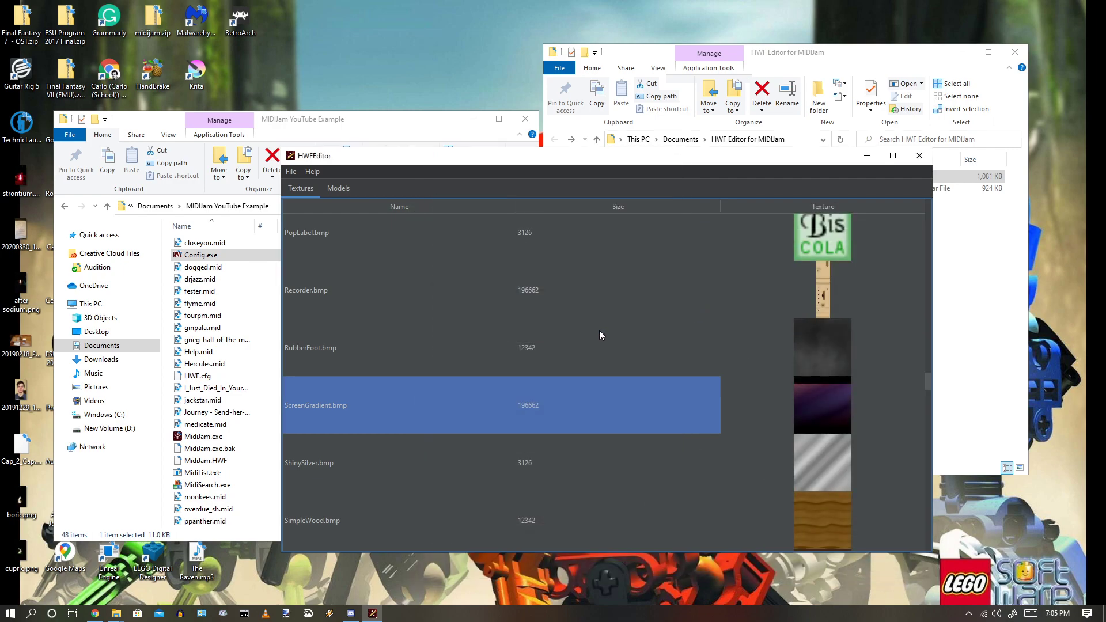
left_click(231, 291)
scroll(268, 426, "down", 2)
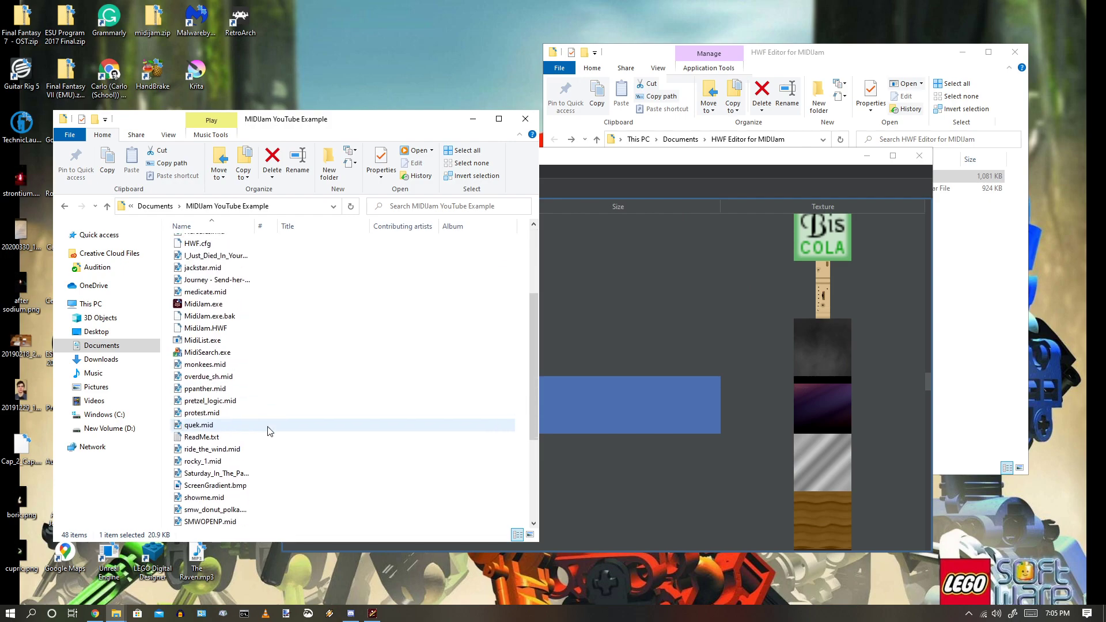
scroll(269, 464, "down", 2)
left_click(254, 485)
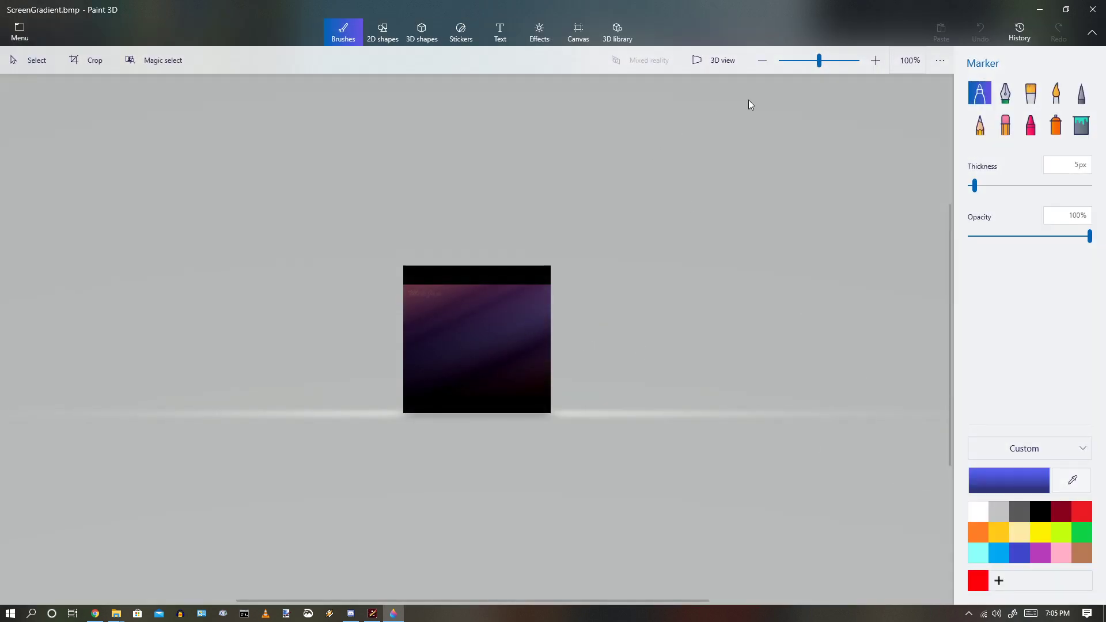
Zoom in, flood-fill the whole gradient with black, and close Paint 3D.
left_click_drag(816, 64, 822, 62)
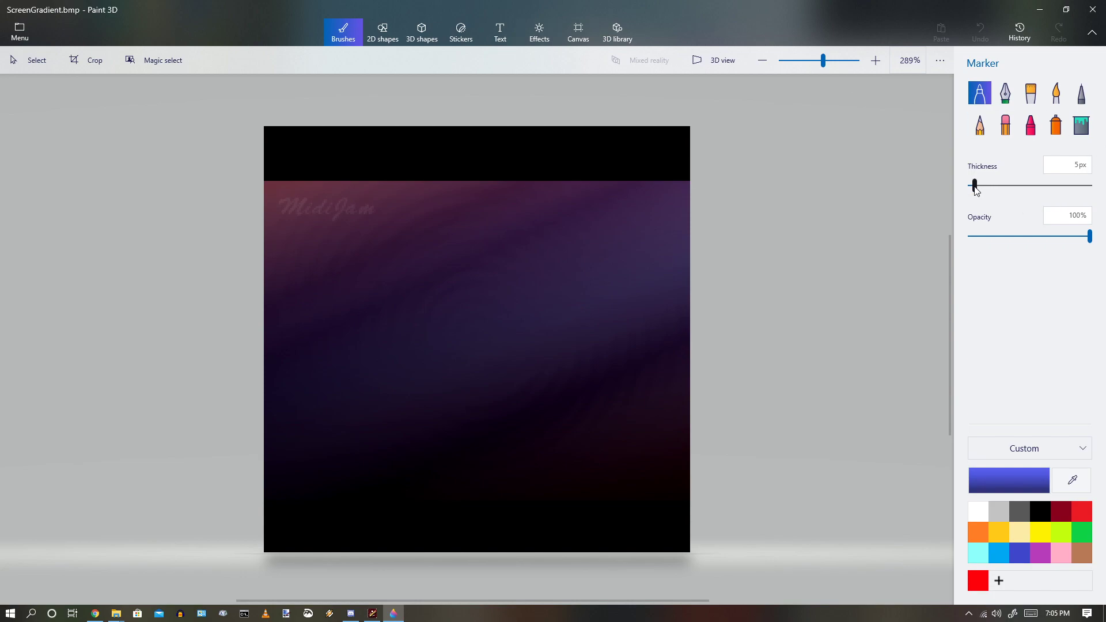
left_click(1080, 125)
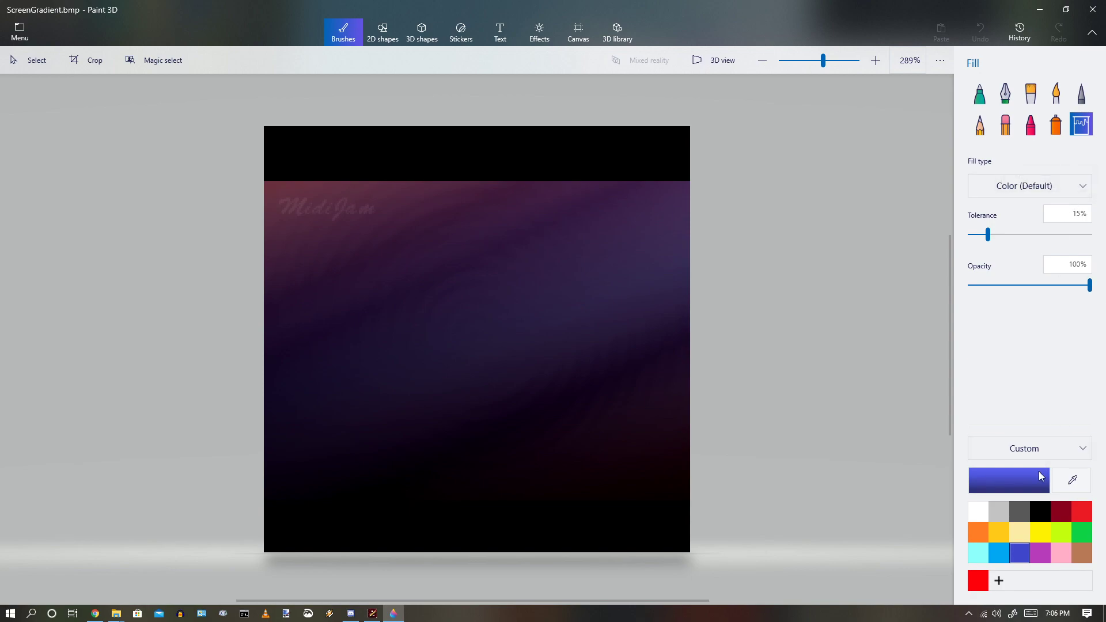
left_click(1040, 511)
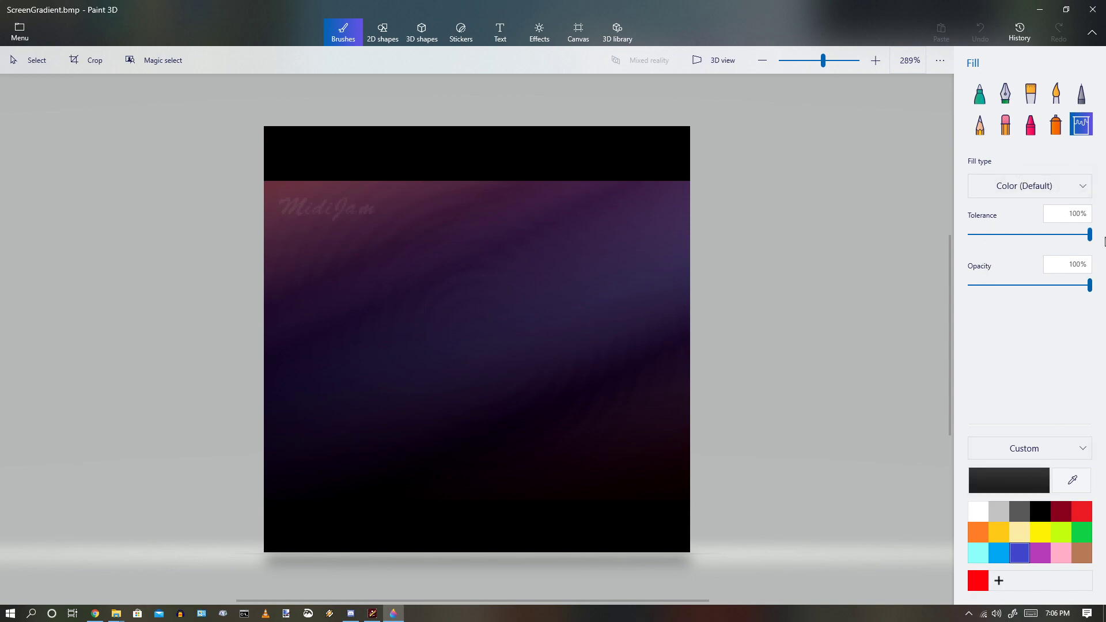
left_click(439, 316)
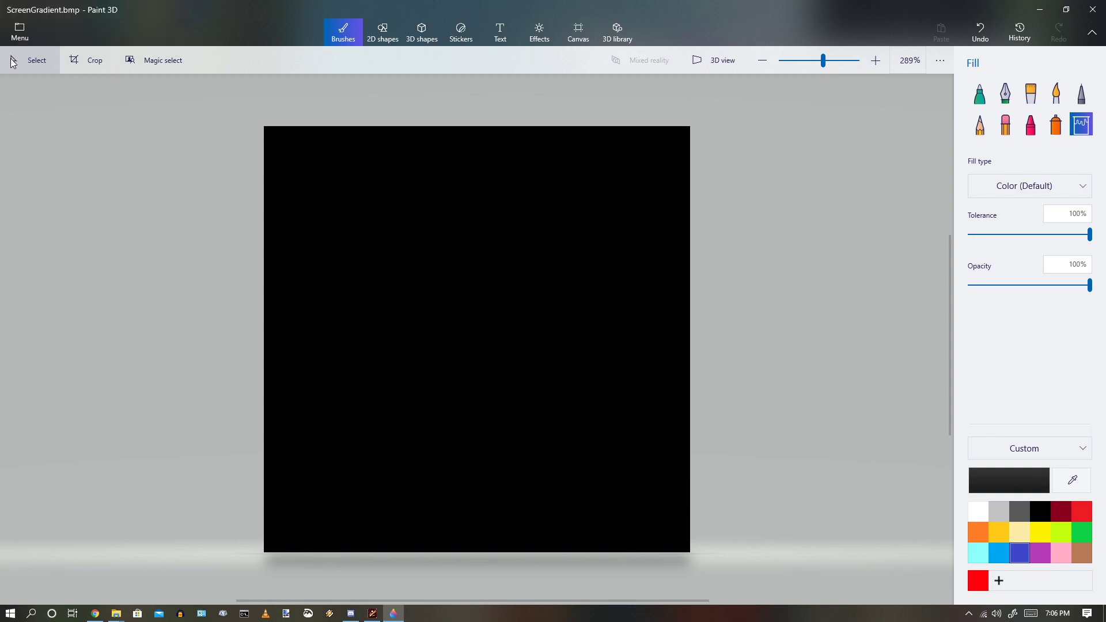
left_click(1092, 9)
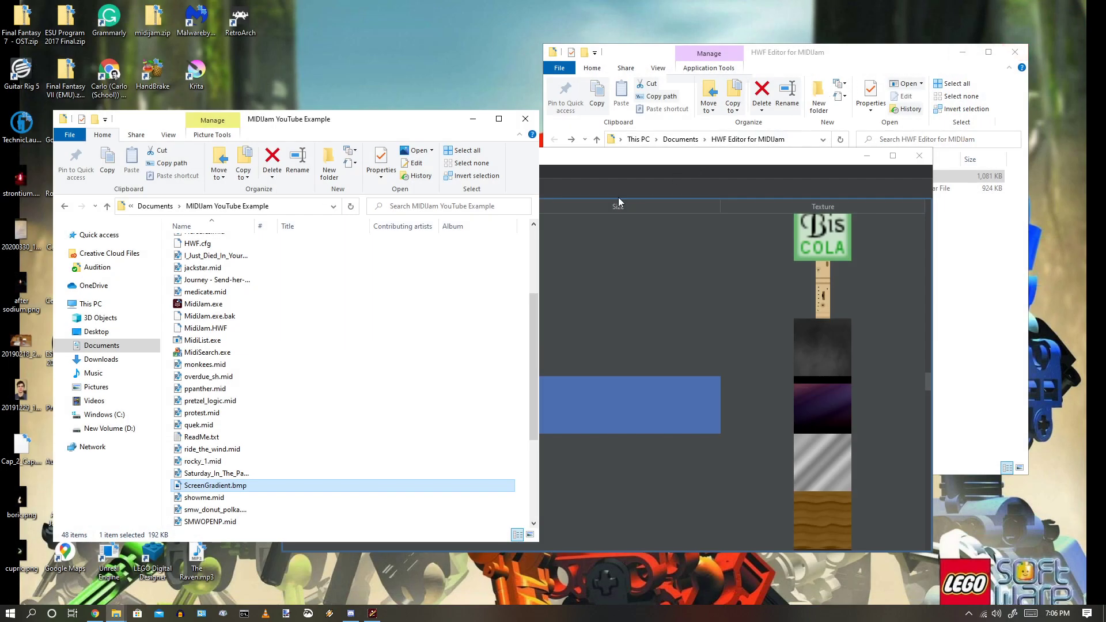
Cancel deleting ScreenGradient.bmp and return to the HWFEditor window.
key("shift+Delete")
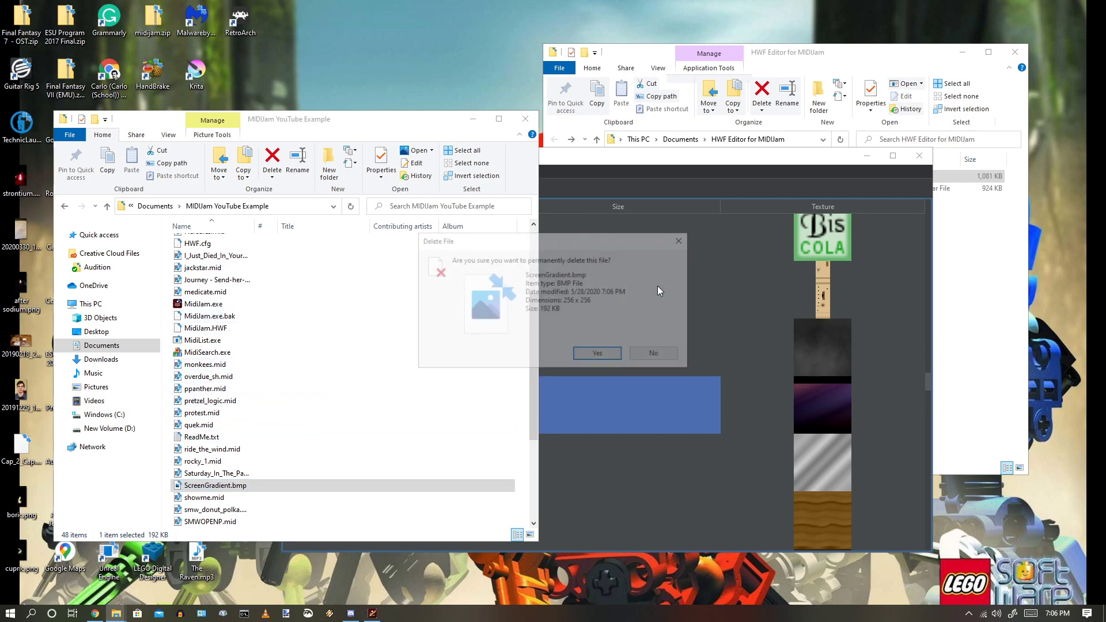
left_click(677, 356)
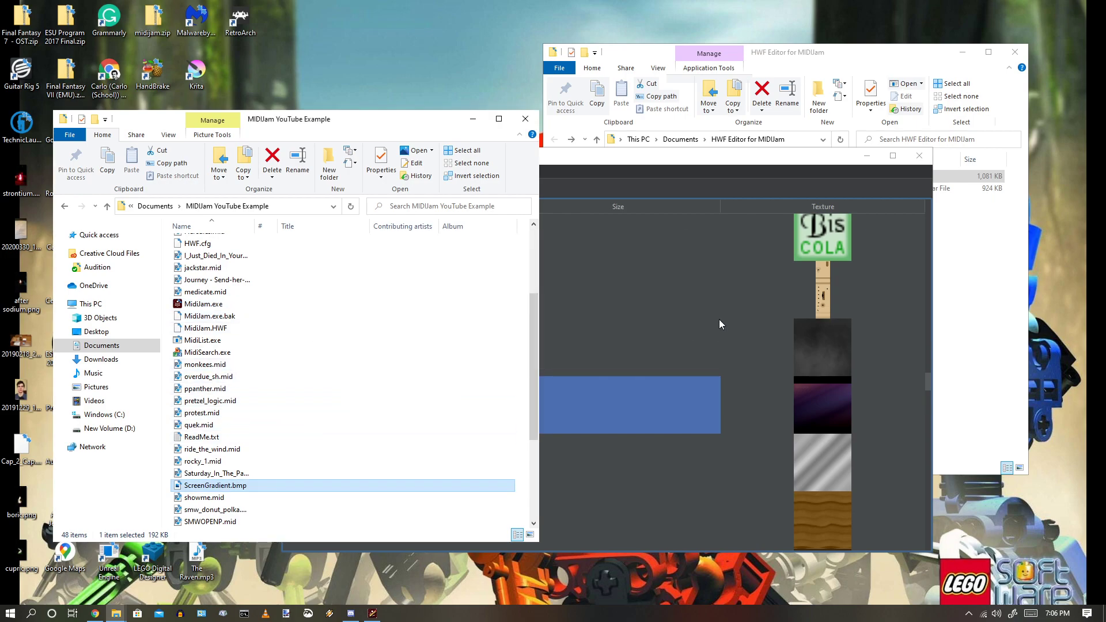
left_click(727, 316)
Import the black ScreenGradient.bmp from MIDIJam YouTube Example into the archive, then save the archive.
left_click(291, 172)
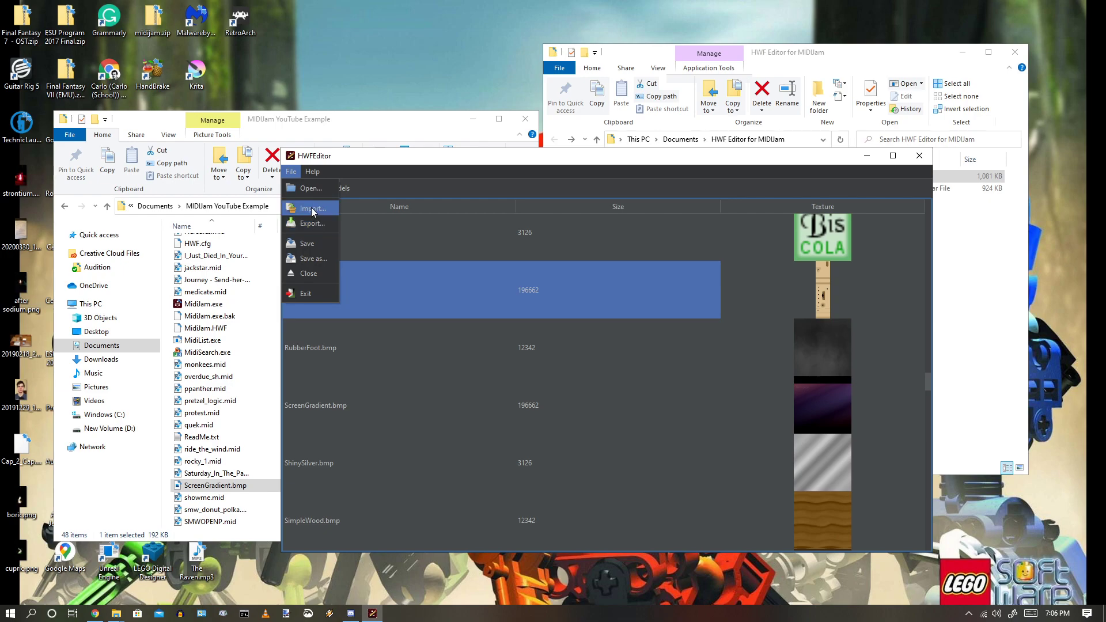
left_click(314, 209)
left_click_drag(748, 459, 1004, 602)
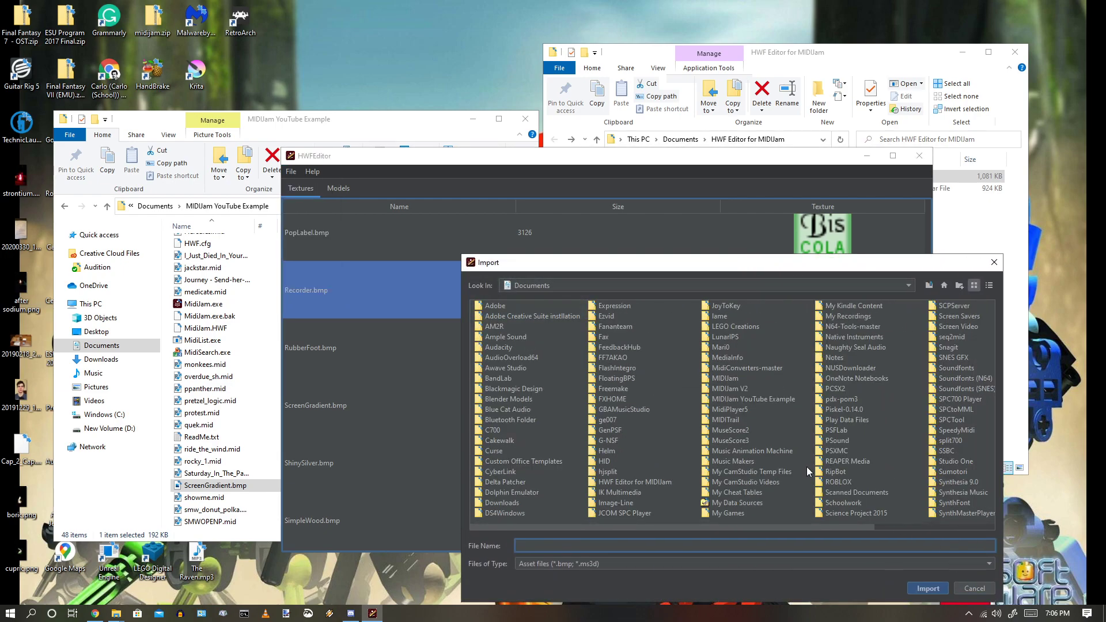
double_click(746, 400)
left_click(516, 306)
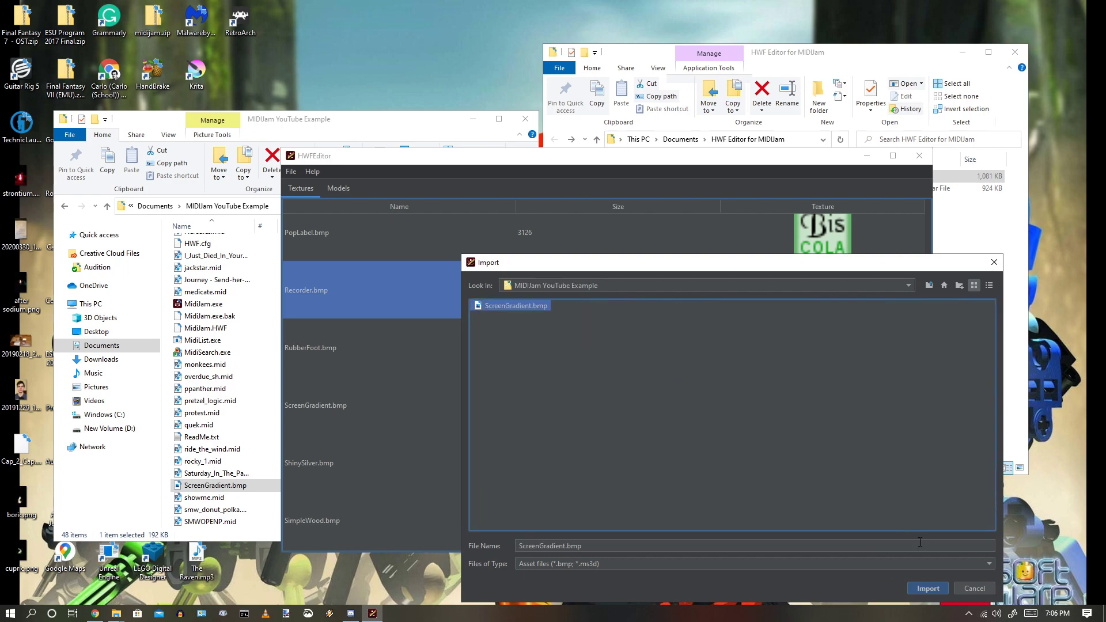
left_click(928, 588)
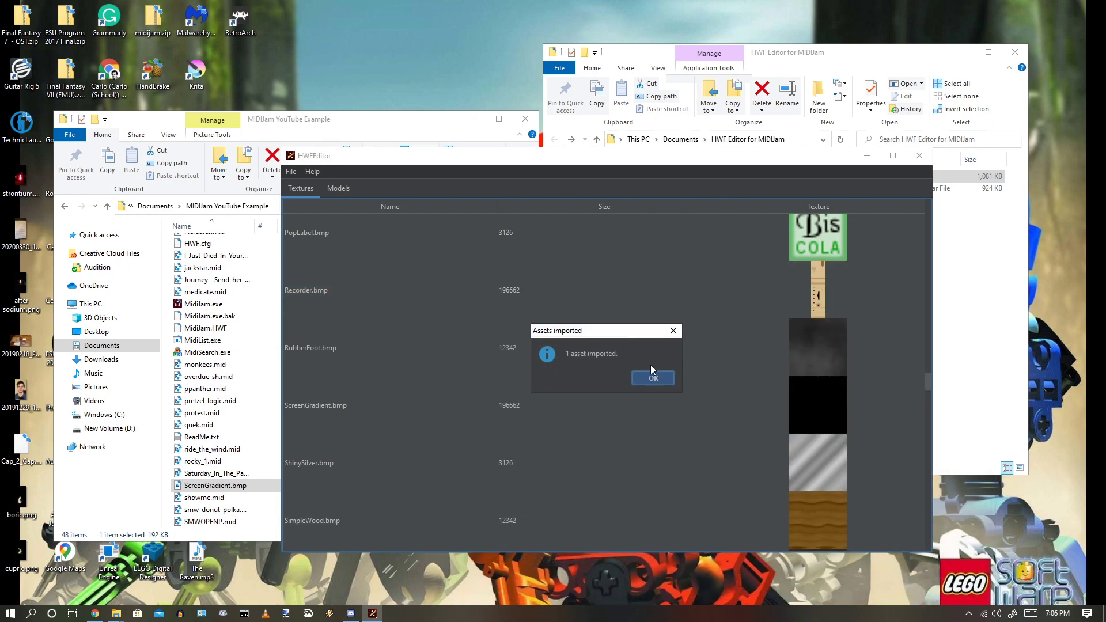
left_click(652, 375)
left_click(291, 172)
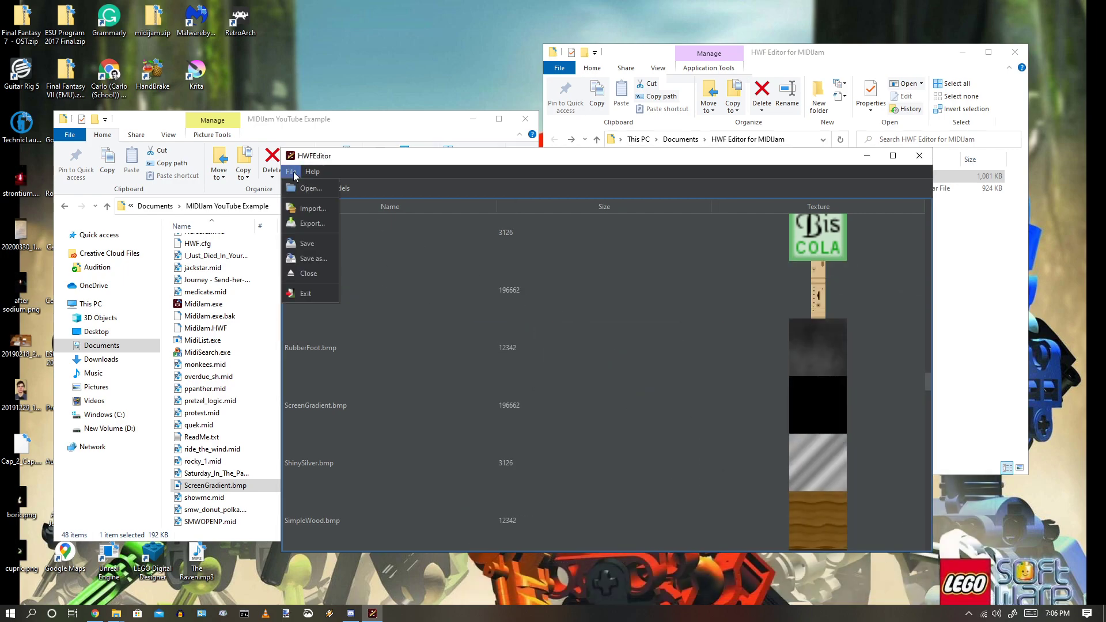
left_click(313, 243)
Close HWFEditor and permanently delete the leftover ScreenGradient.bmp from the folder.
left_click(915, 163)
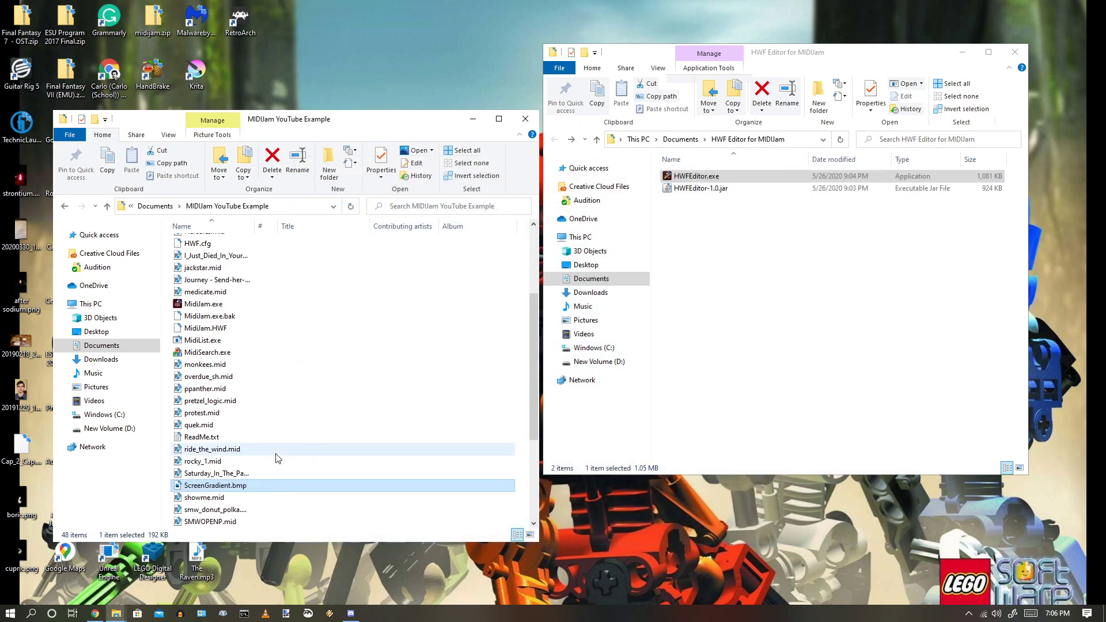
left_click(268, 485)
key("shift+Delete")
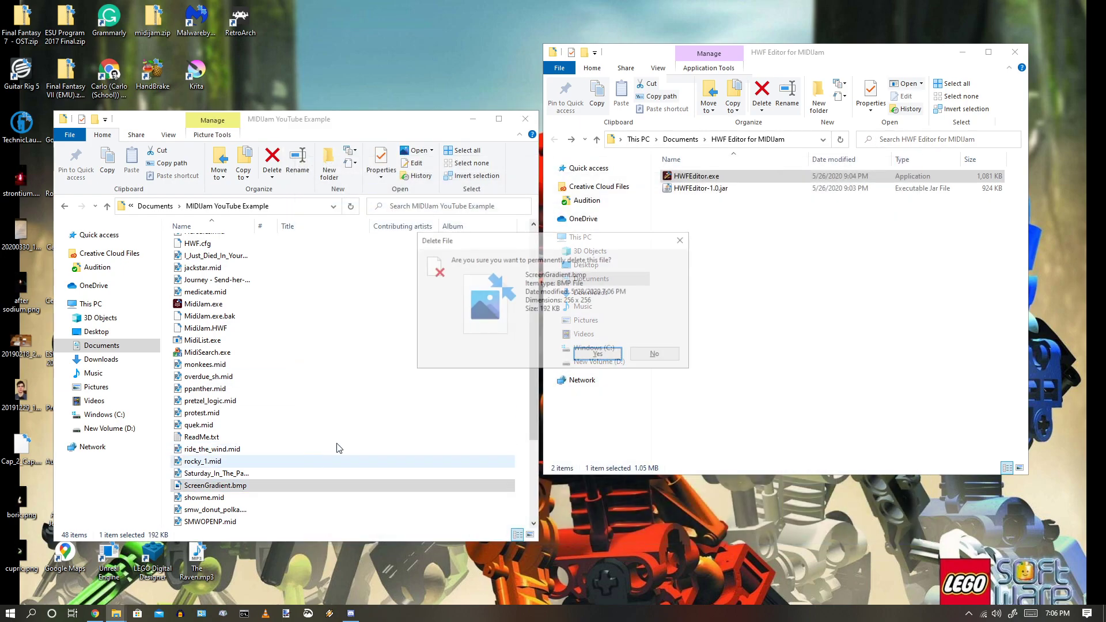
left_click(597, 355)
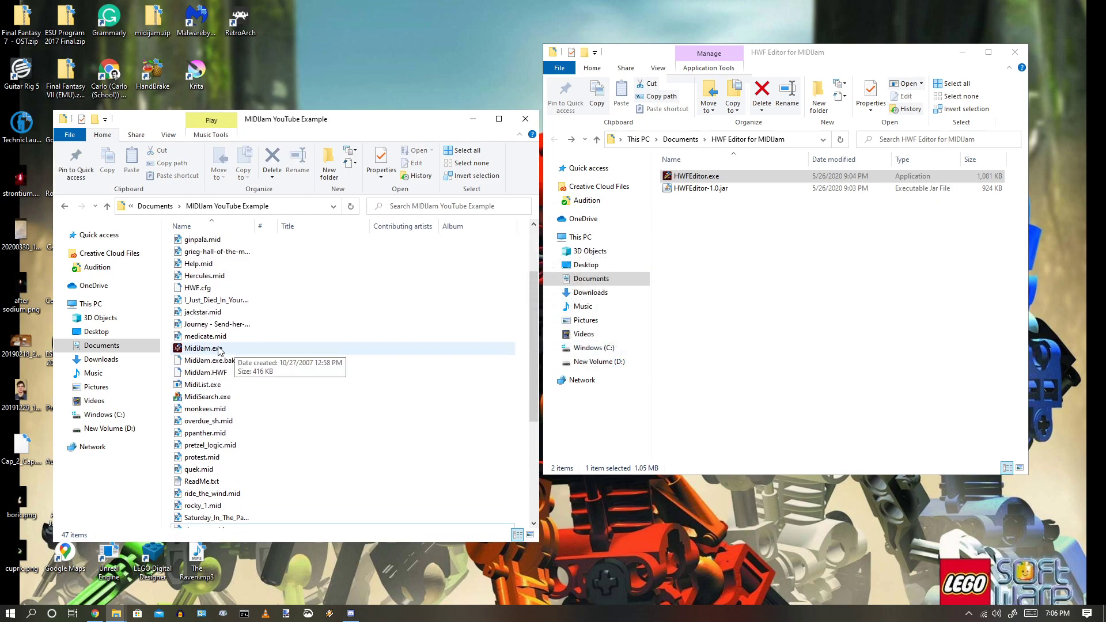
Test-launch MidiJam.exe, close its window, then select monkees.mid.
left_click(218, 348)
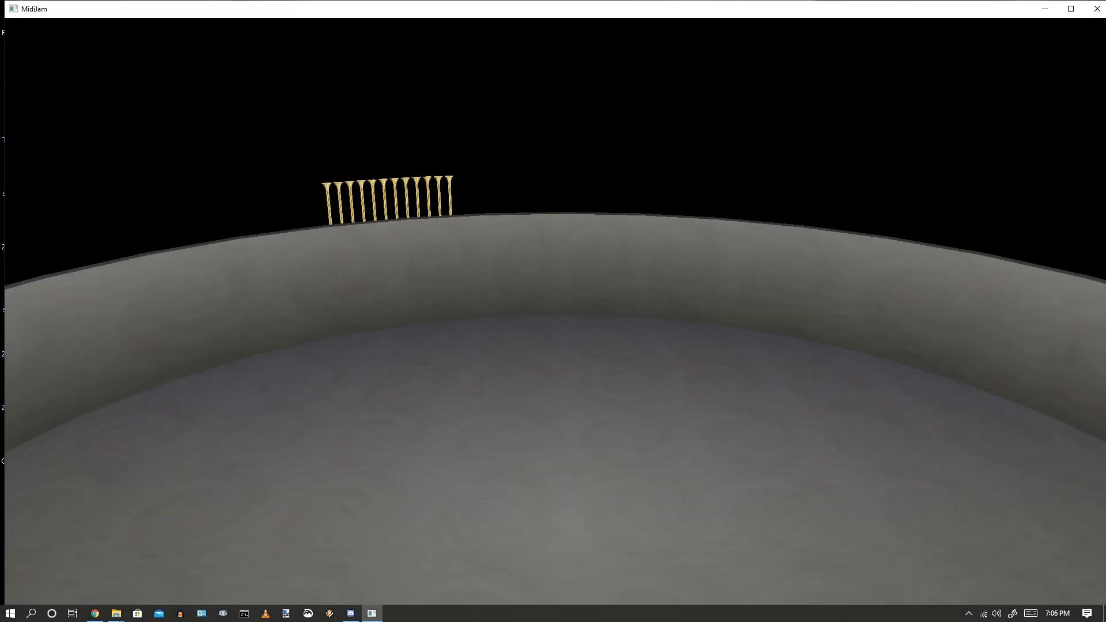
left_click(1097, 9)
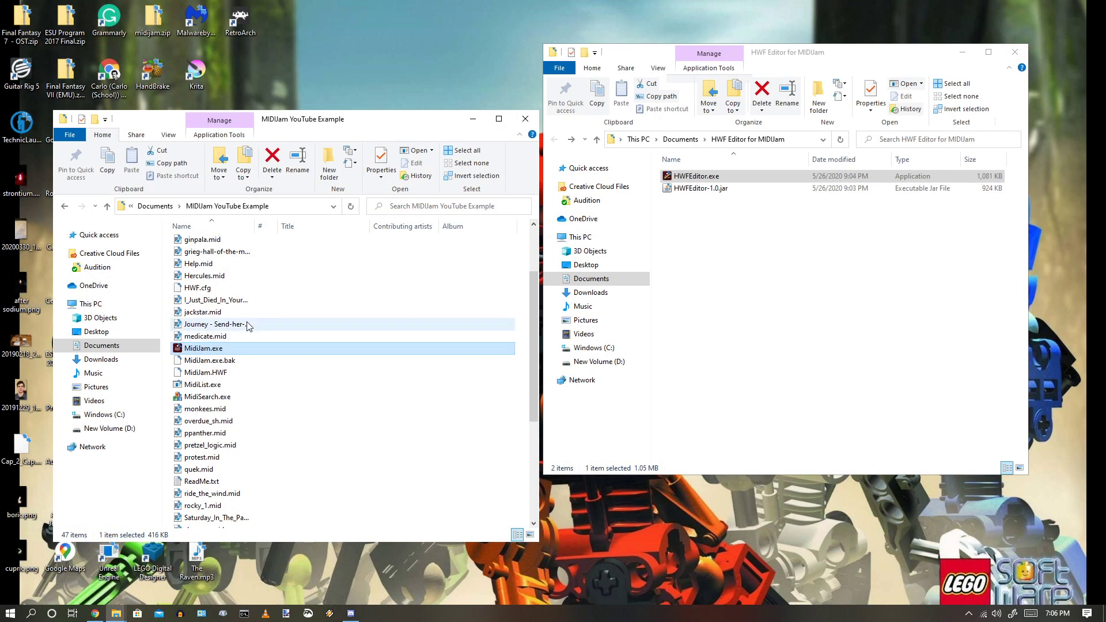
left_click(205, 409)
Relaunch MidiJam.exe so the band loads on the black stage.
double_click(209, 348)
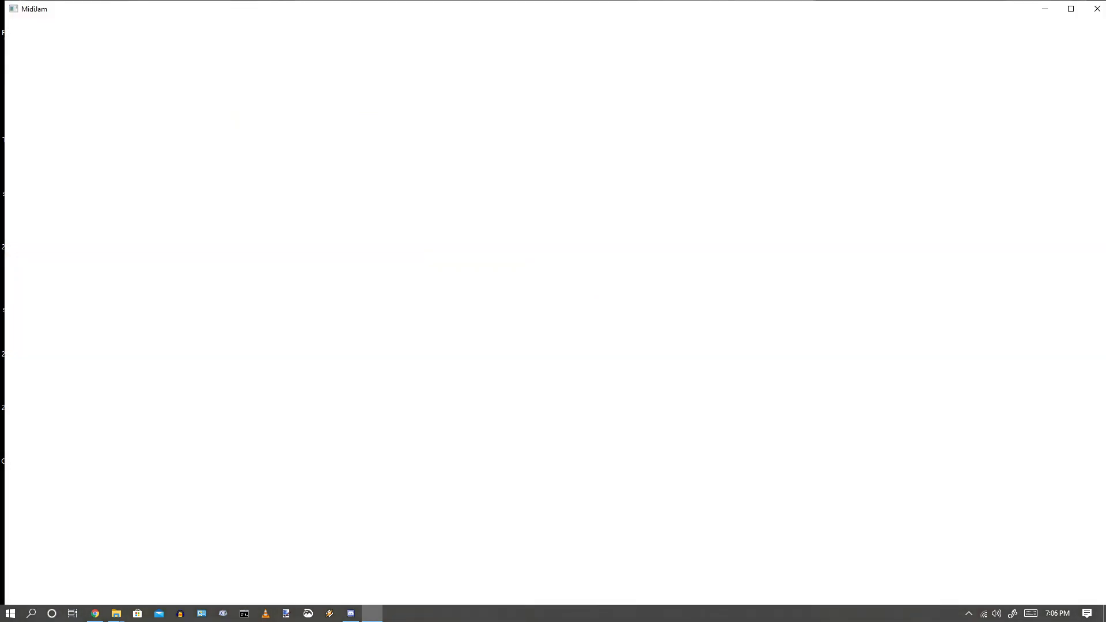